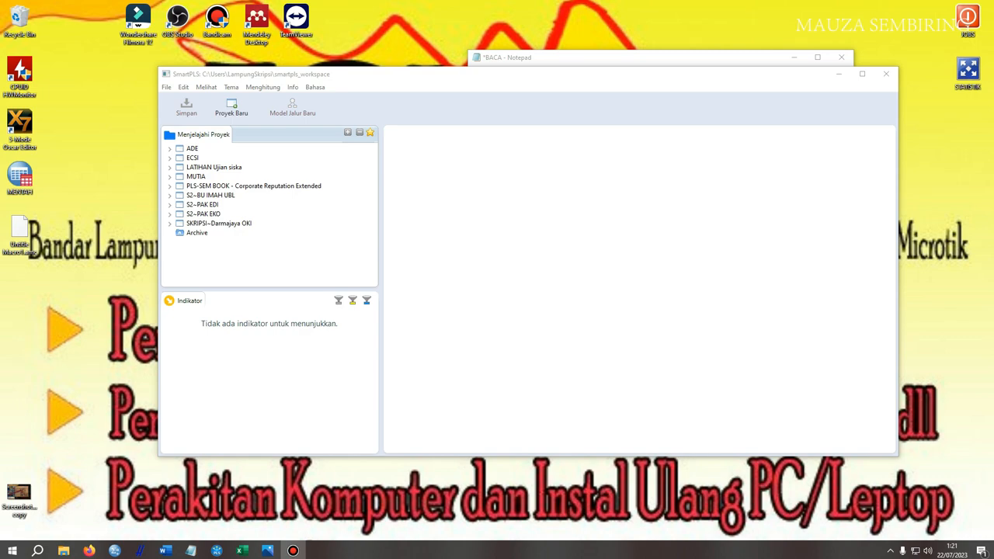
# Step: Switch to the BACA note in Notepad and read the research title and the sample size line
pyautogui.click(724, 59)
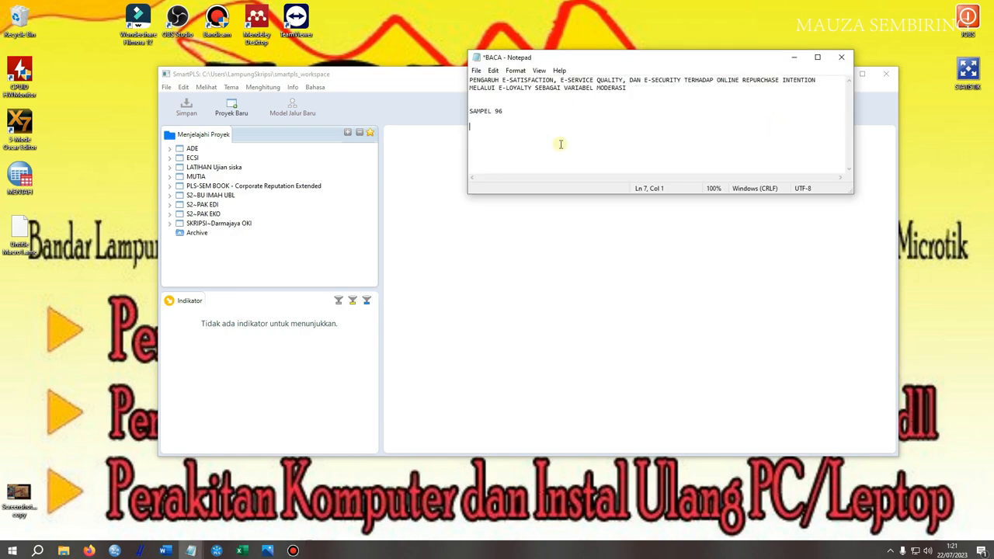
pyautogui.moveTo(625, 89); pyautogui.dragTo(454, 81)
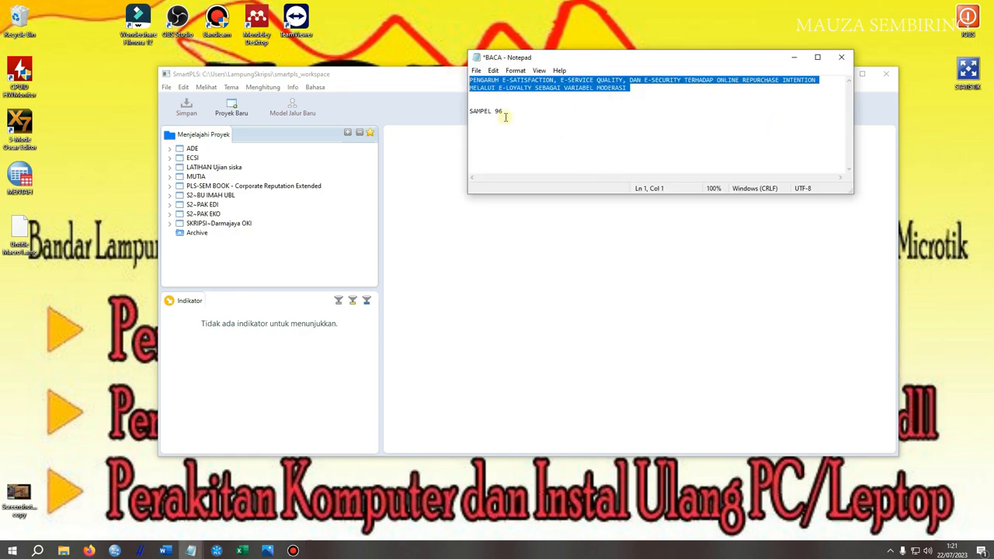
pyautogui.moveTo(504, 116); pyautogui.dragTo(455, 117)
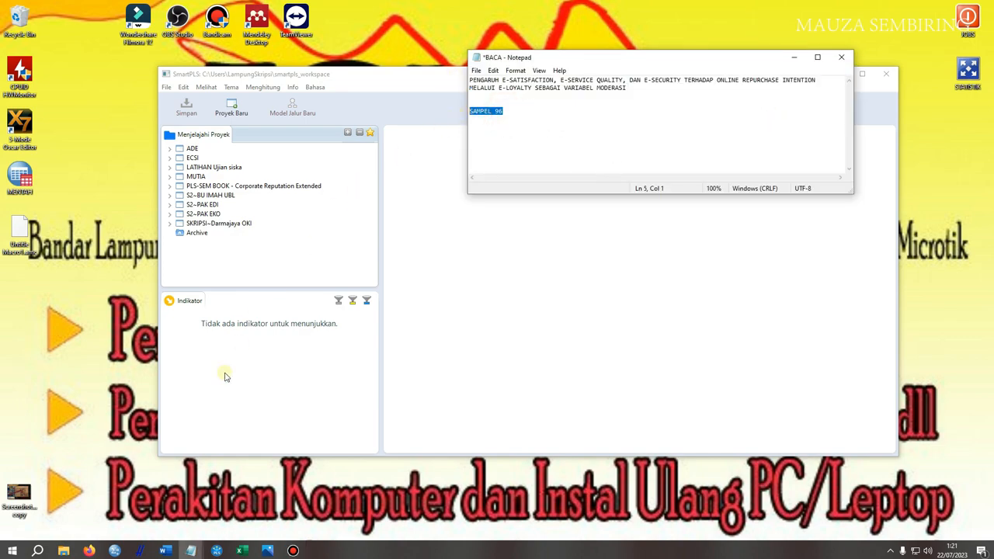
# Step: Switch to Excel, examine the indicator headers and response rows of the DATA 96 DATA workbook, and close it
pyautogui.click(243, 551)
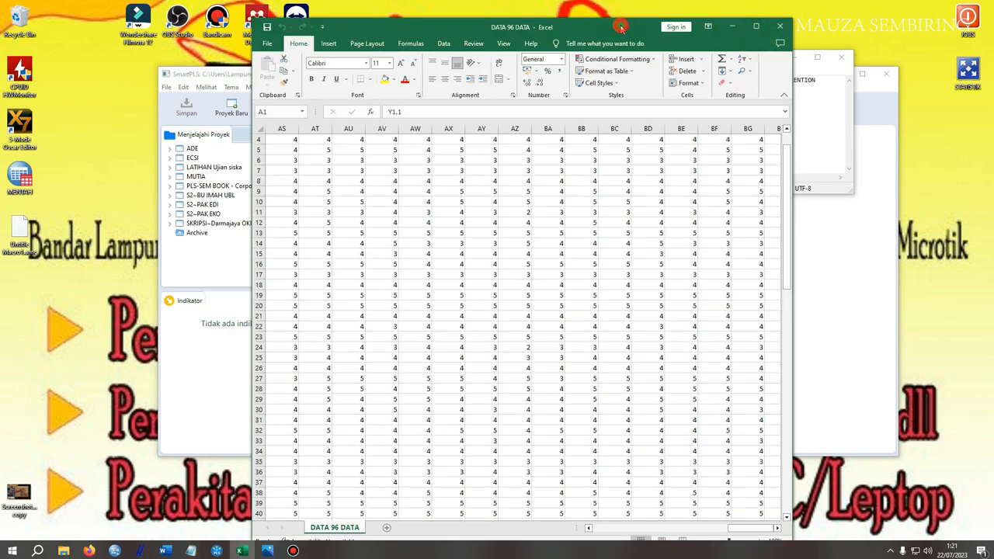
pyautogui.moveTo(621, 27); pyautogui.dragTo(621, 14)
pyautogui.click(755, 13)
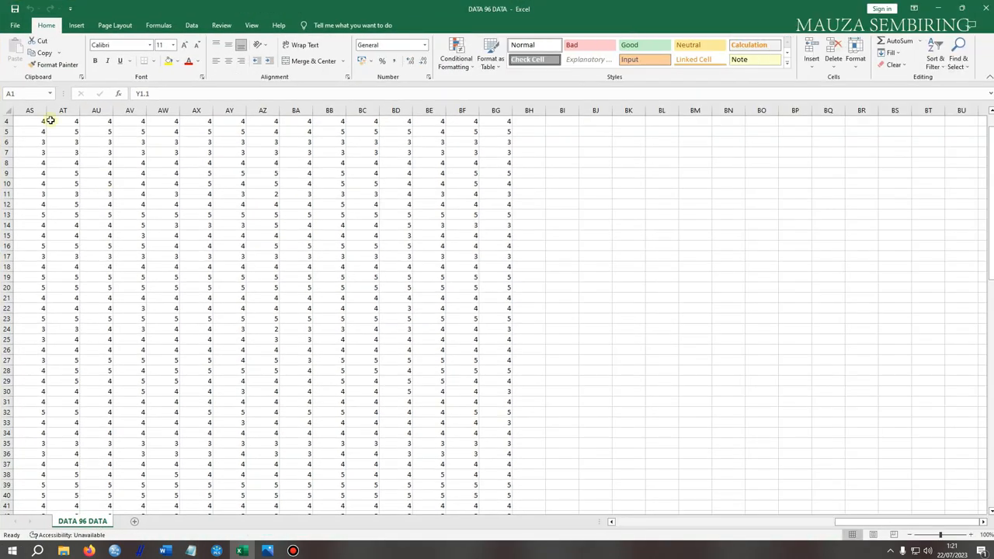
pyautogui.moveTo(843, 521); pyautogui.dragTo(603, 521)
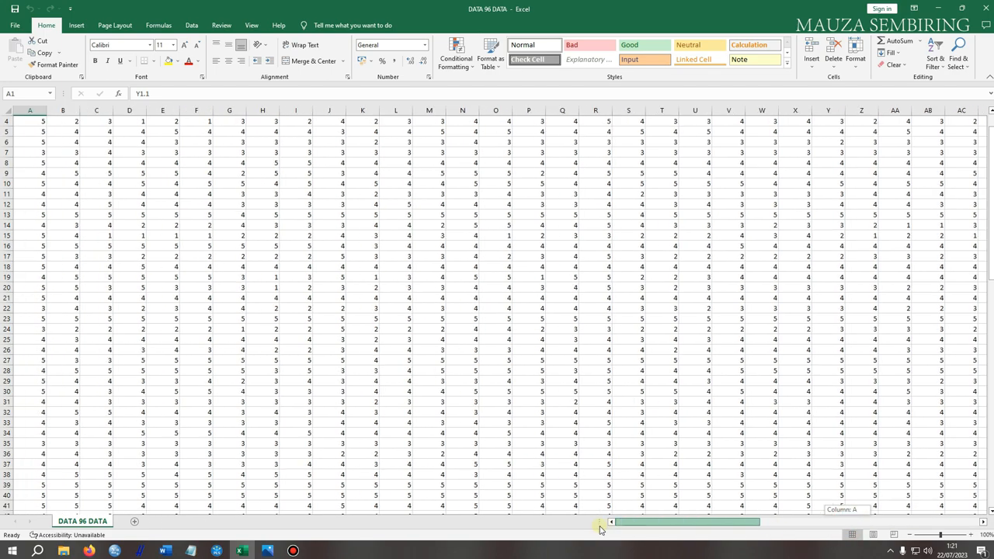
pyautogui.scroll(1, 308, 228)
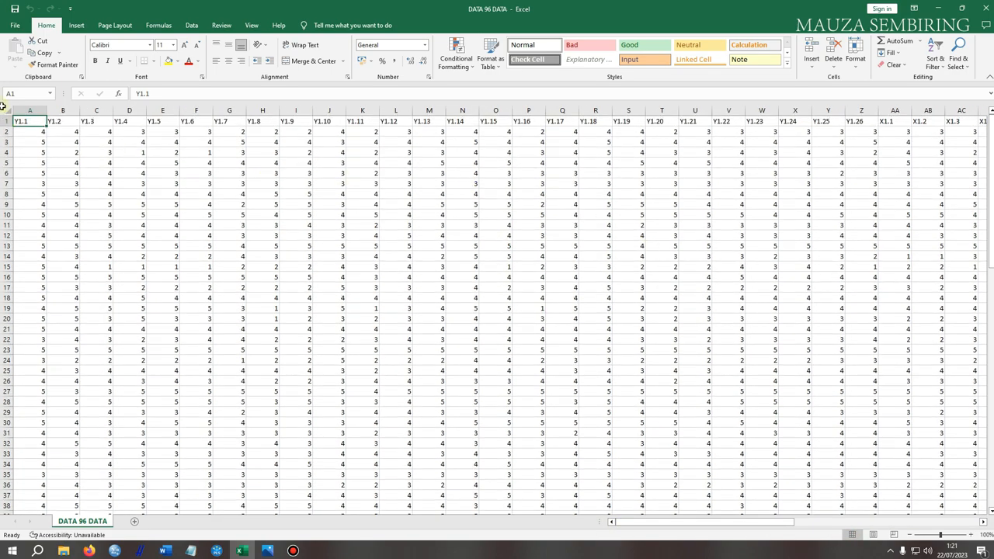
pyautogui.moveTo(40, 128); pyautogui.dragTo(764, 121)
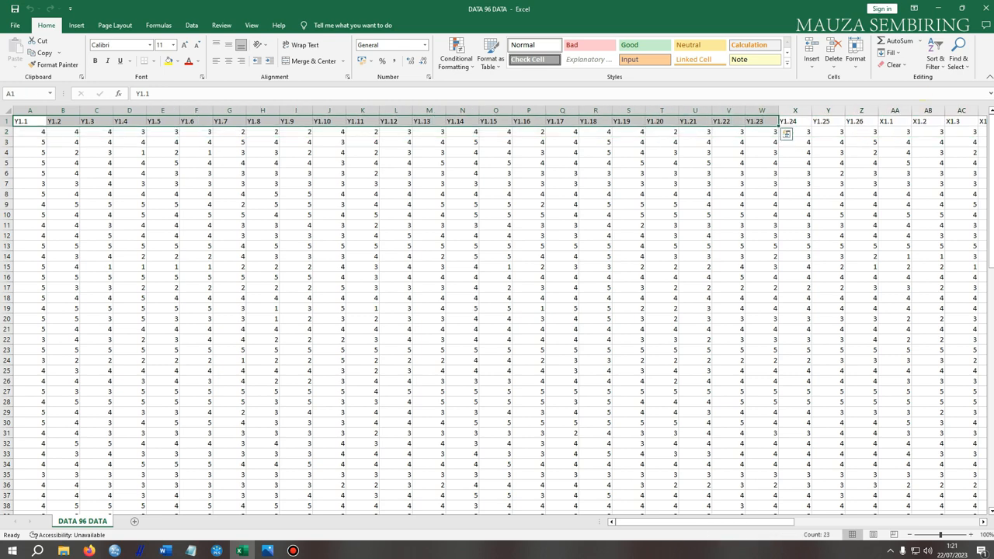
pyautogui.click(980, 7)
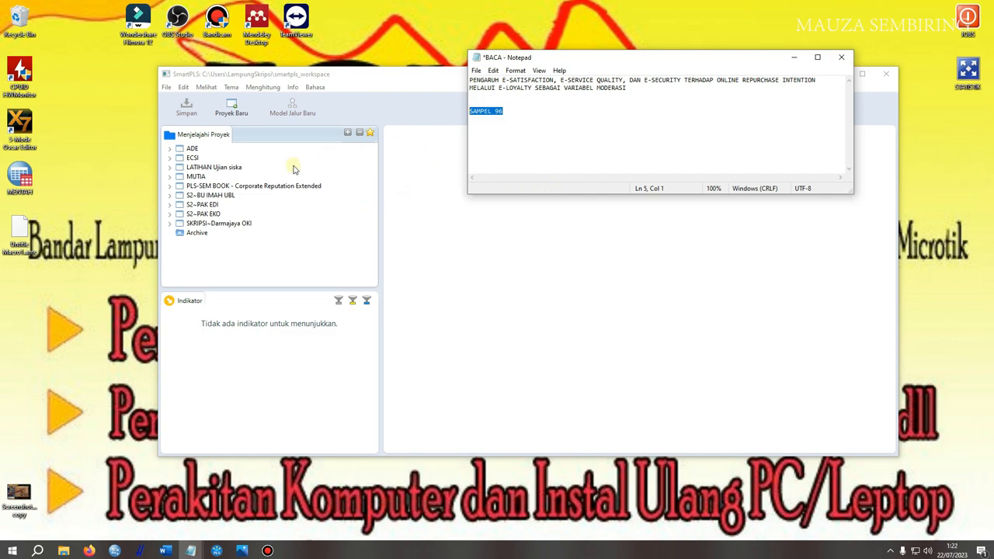
# Step: Switch to SmartPLS and create a new project named DATA TIA 01
pyautogui.click(396, 77)
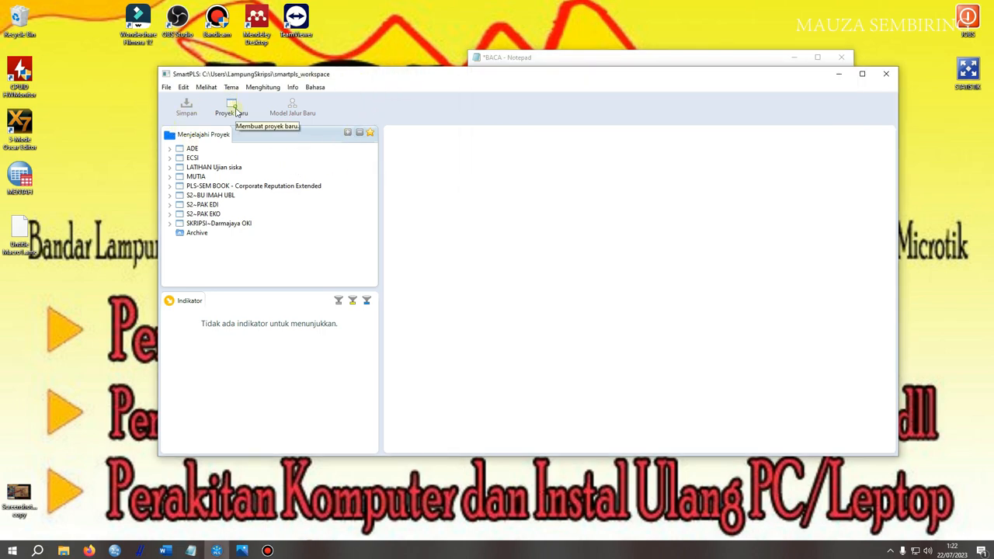
pyautogui.click(237, 112)
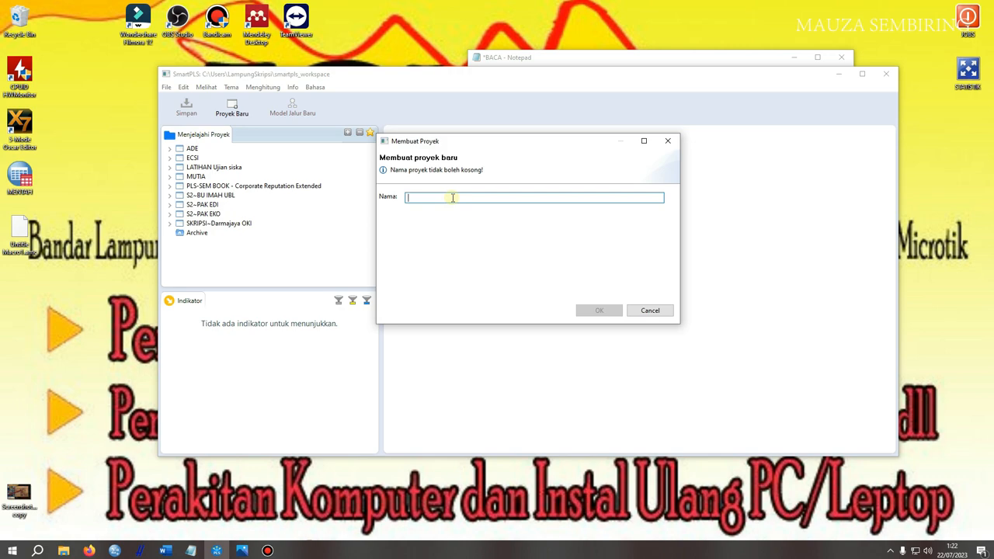
pyautogui.write('DATA')
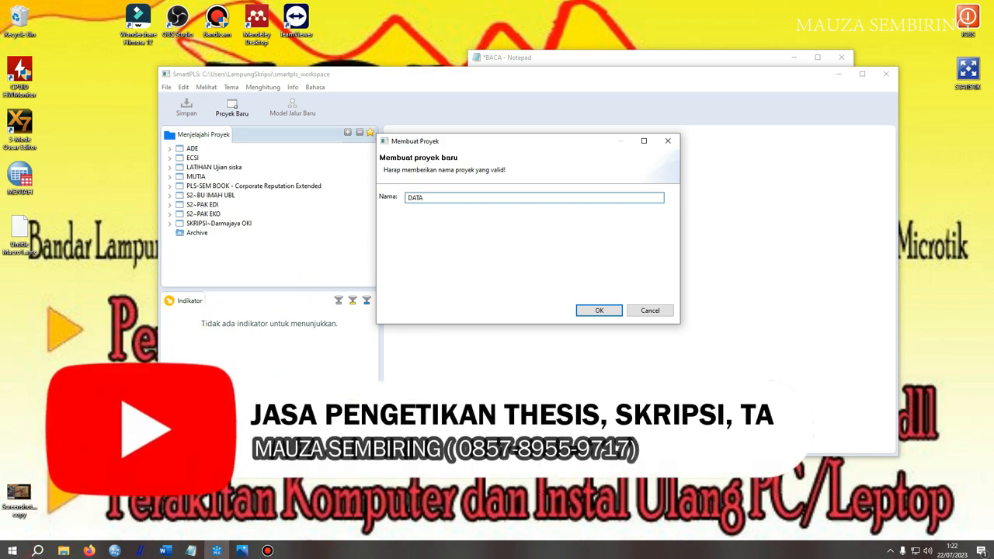
pyautogui.write(' TIA 01')
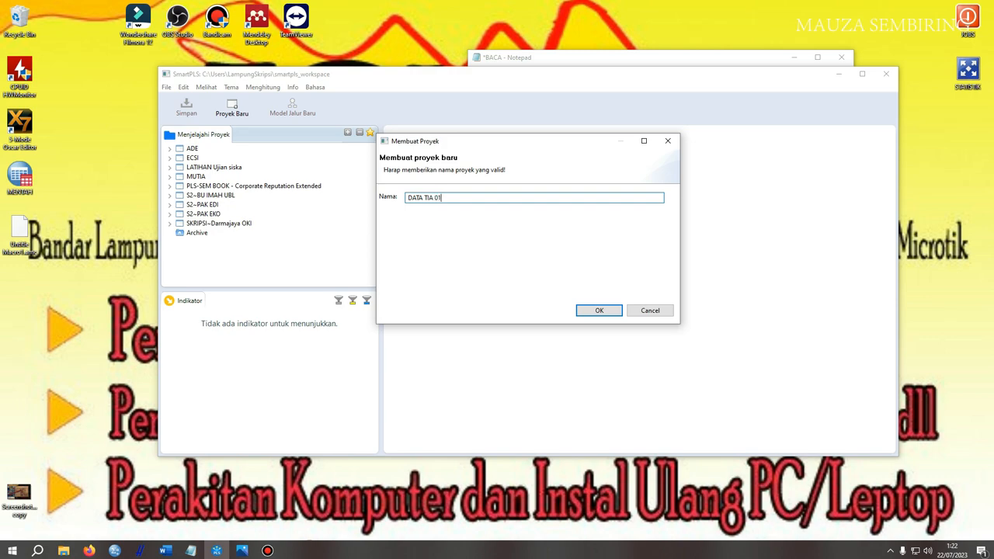
pyautogui.click(598, 310)
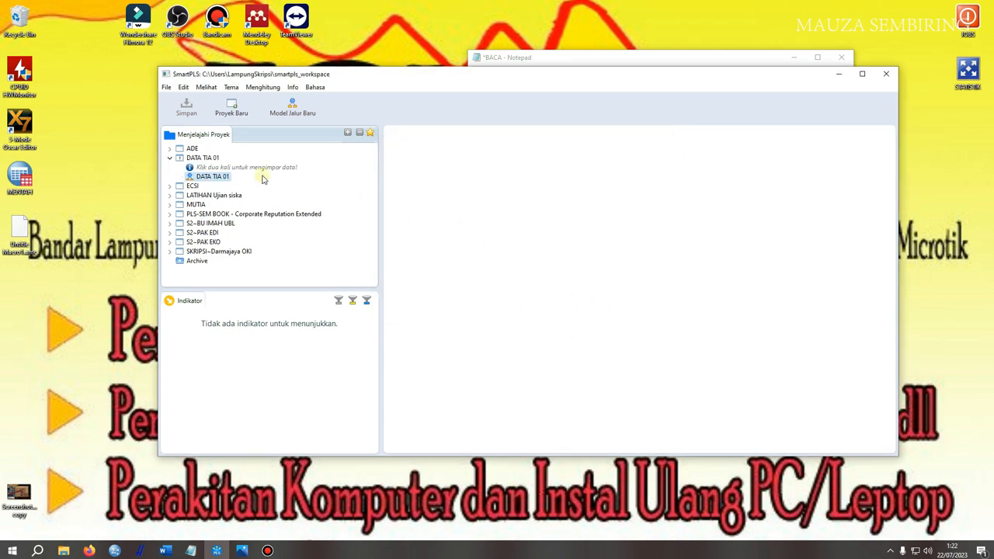
# Step: Import the DATA 96 DATA CSV file into the DATA TIA 01 project, keeping the suggested data file name
pyautogui.doubleClick(223, 166)
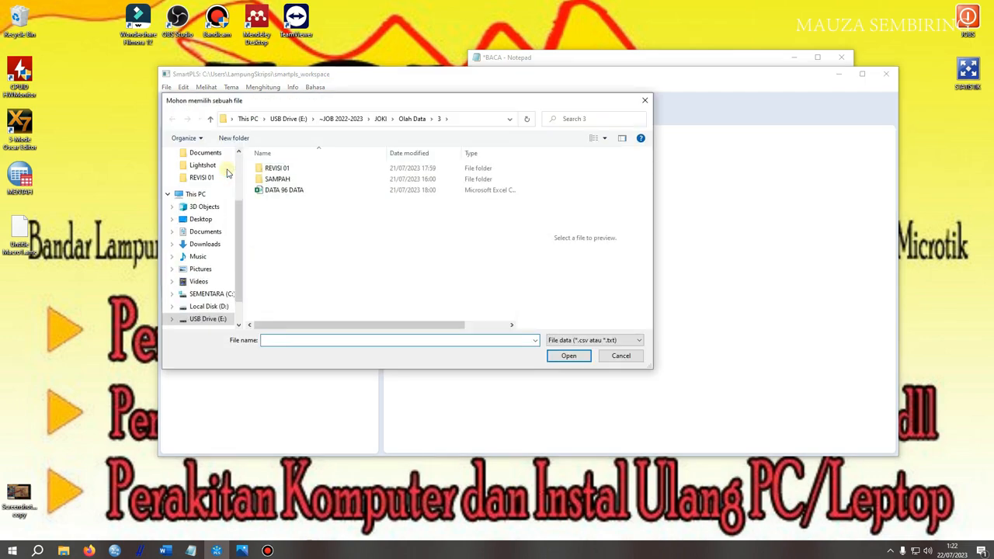
pyautogui.click(273, 191)
pyautogui.click(564, 357)
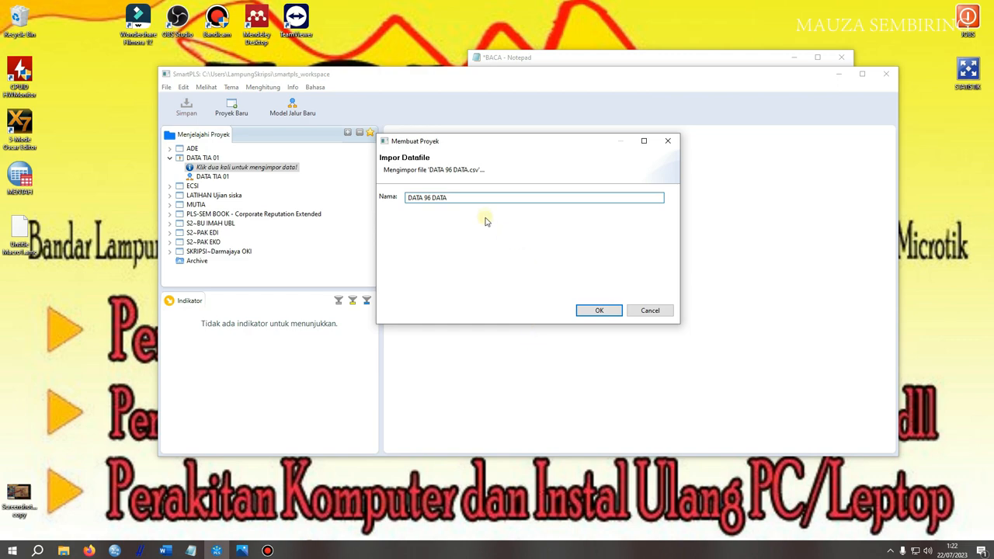
pyautogui.click(600, 310)
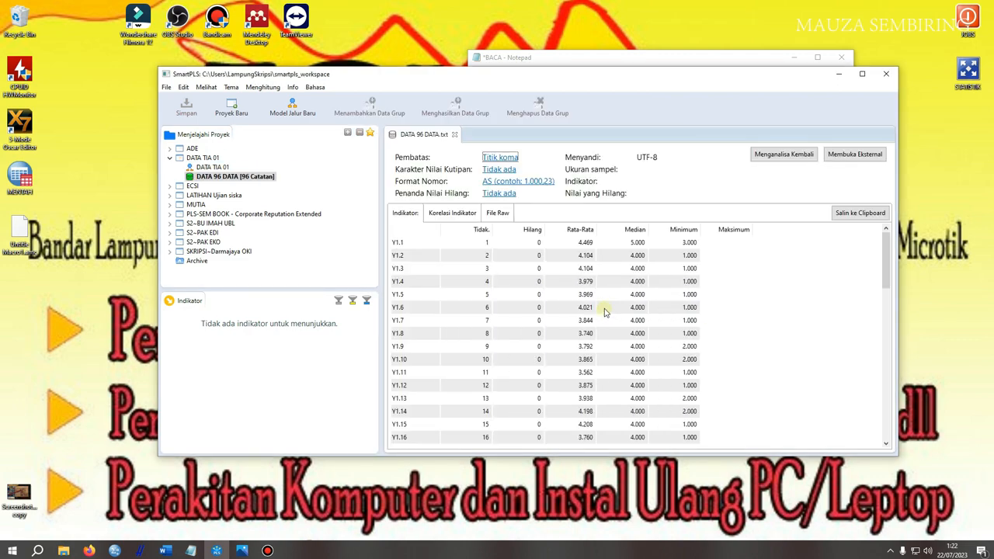
# Step: Rename the DATA TIA 01 model file inside the project as RESGRESI 01
pyautogui.doubleClick(221, 167)
pyautogui.rightClick(211, 170)
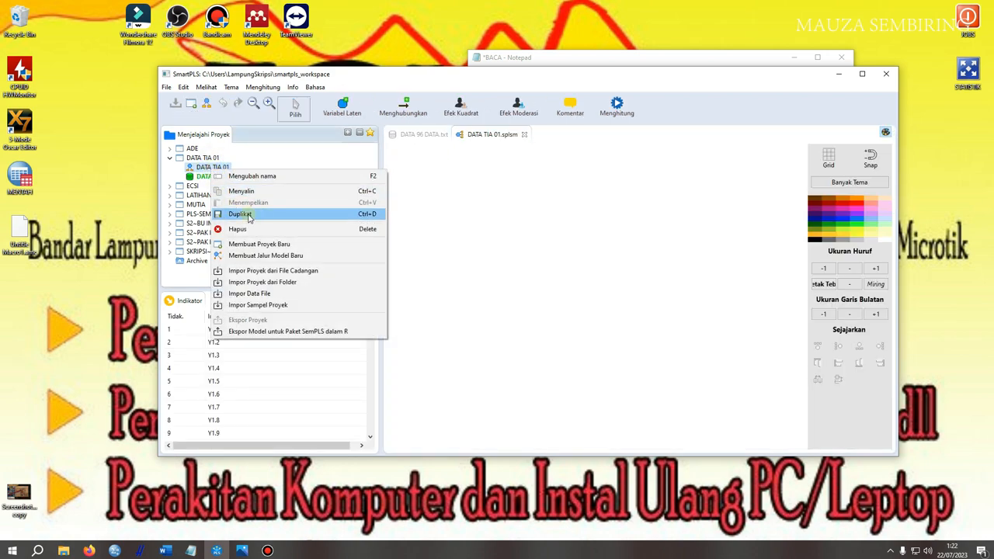
pyautogui.click(279, 177)
pyautogui.write('RDATA TIA 01')
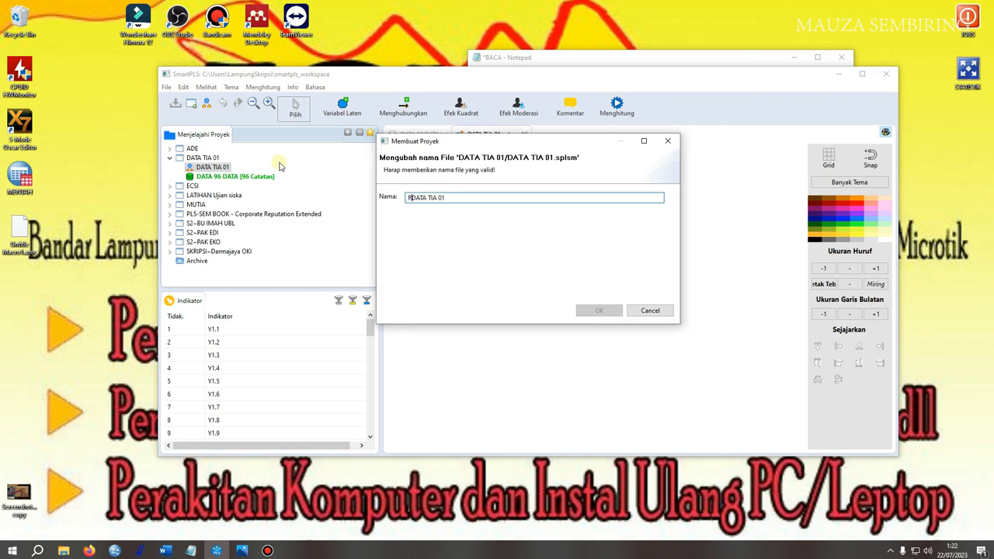
pyautogui.moveTo(456, 198); pyautogui.dragTo(358, 205)
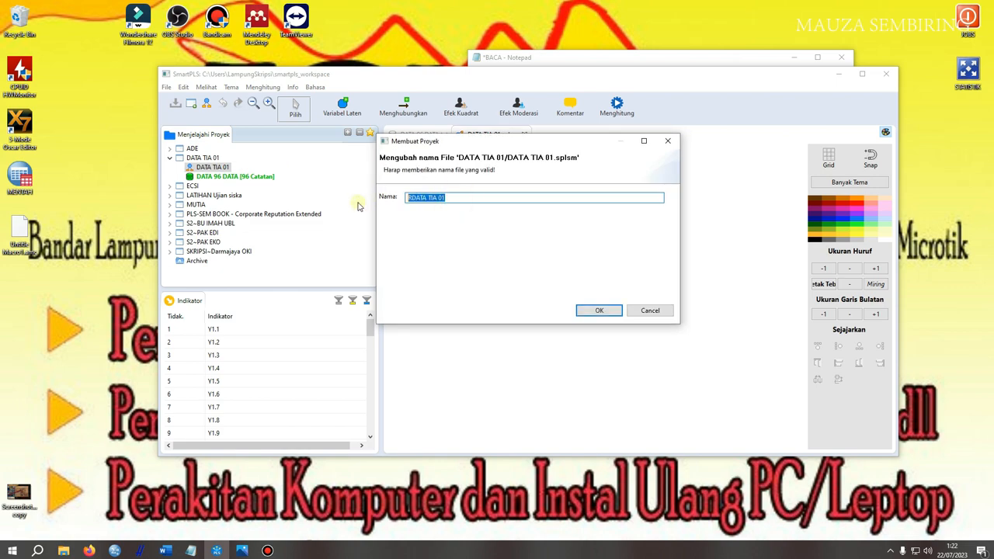
pyautogui.write('RESGRESI')
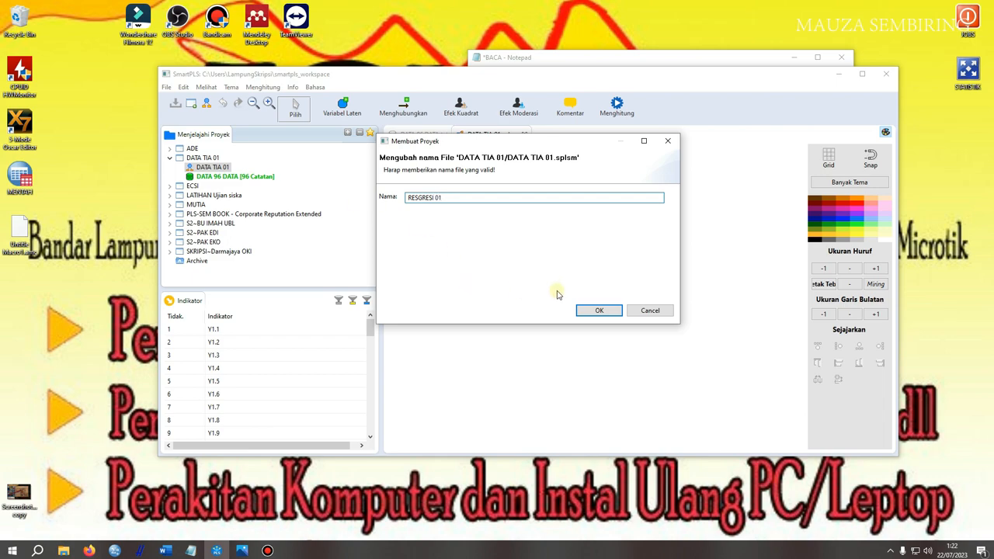
pyautogui.click(598, 309)
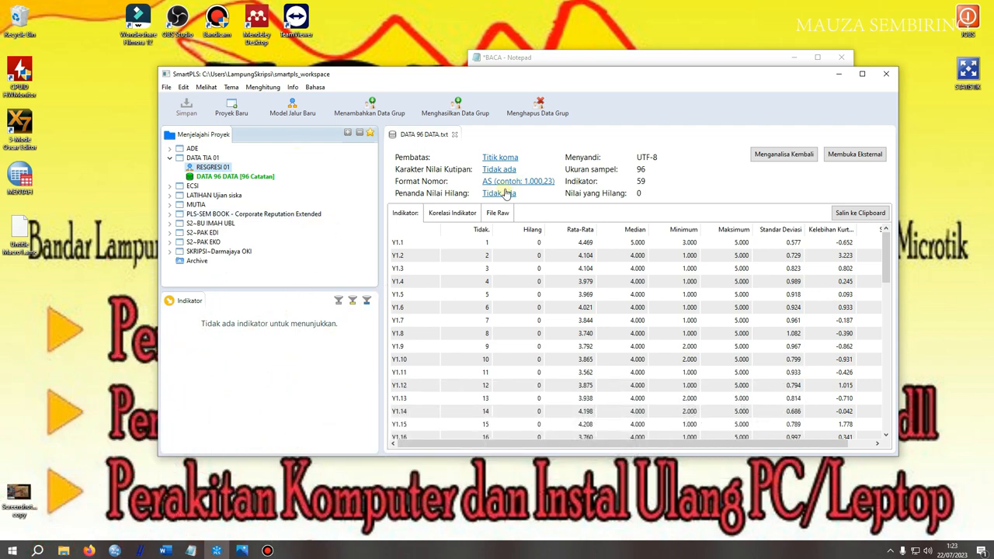
# Step: Create a new path model named DATA 01 in the DATA TIA 01 project
pyautogui.click(292, 108)
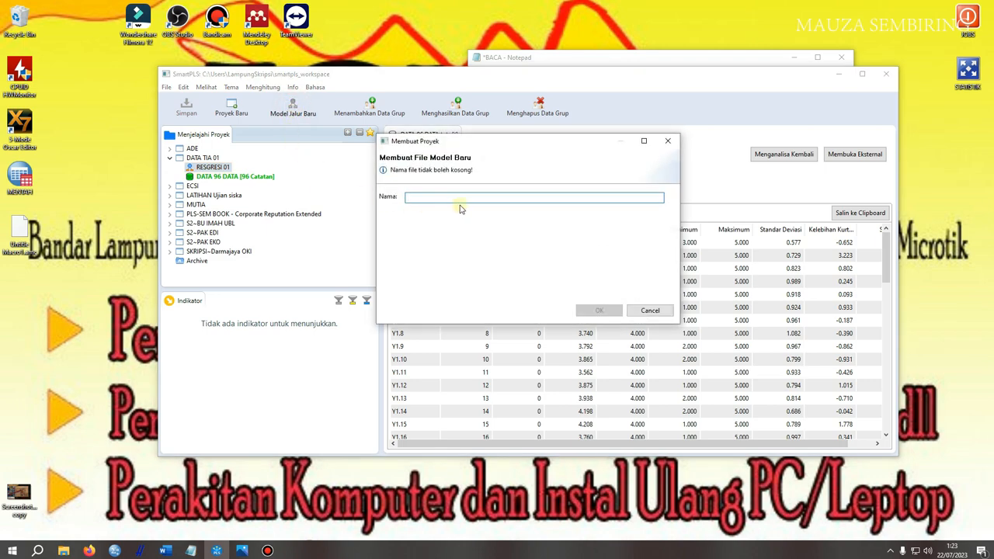
pyautogui.write('DATA 01')
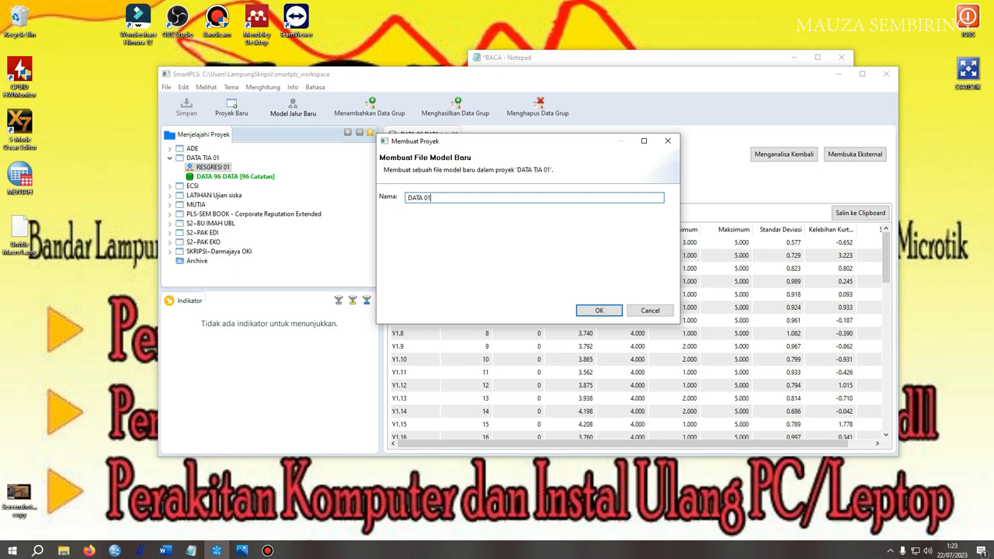
pyautogui.press('Return')
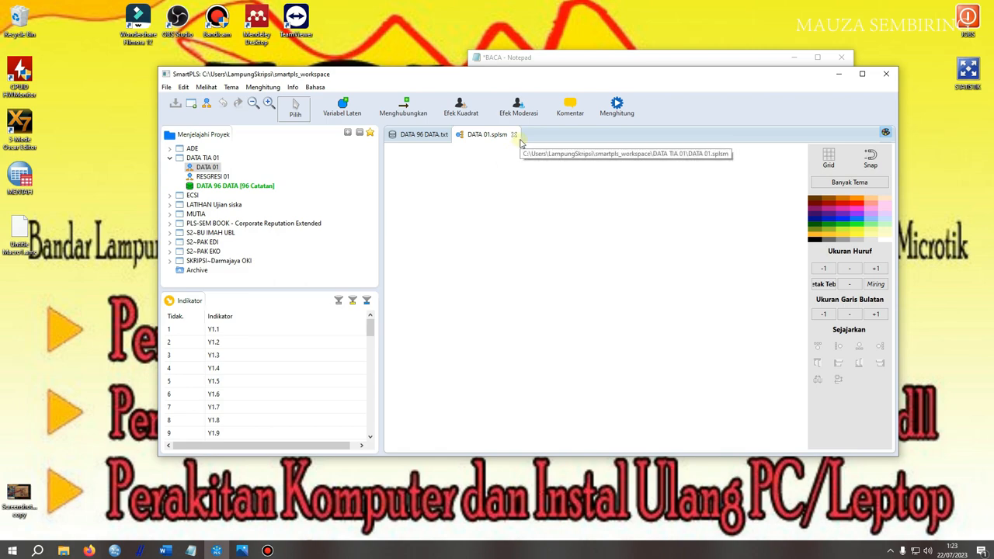
# Step: Open the RESGRESI 01 model for editing and close the DATA 01 model
pyautogui.click(217, 177)
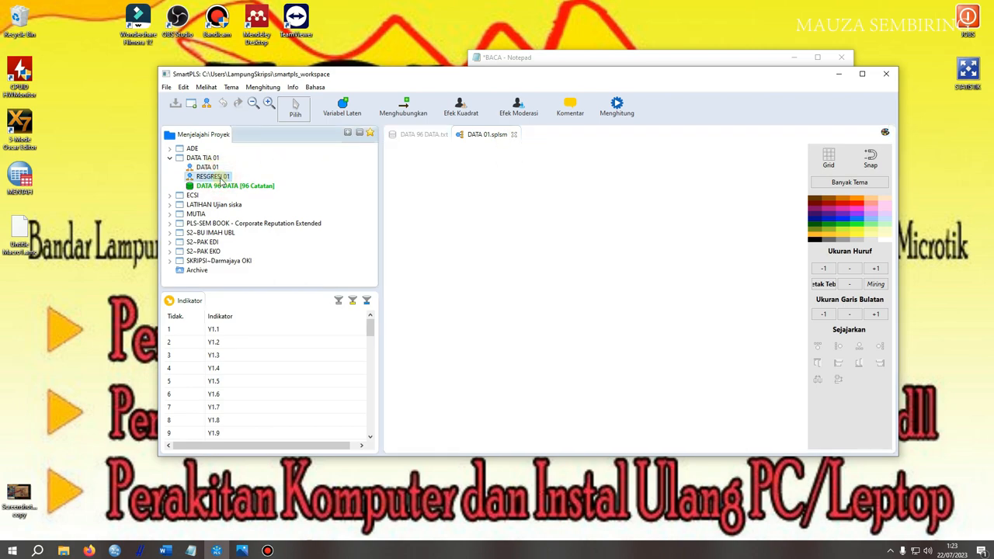
pyautogui.doubleClick(220, 180)
pyautogui.click(497, 137)
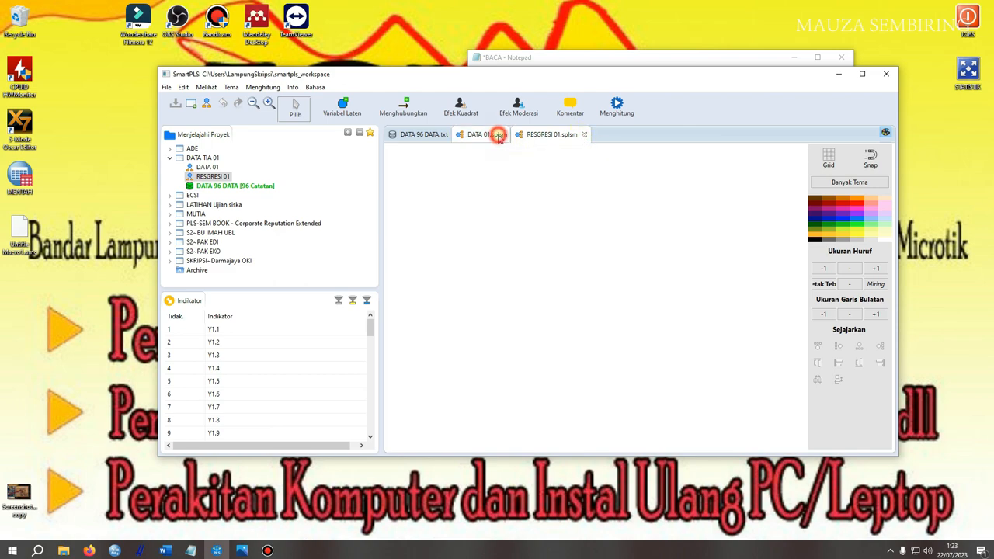
pyautogui.click(514, 134)
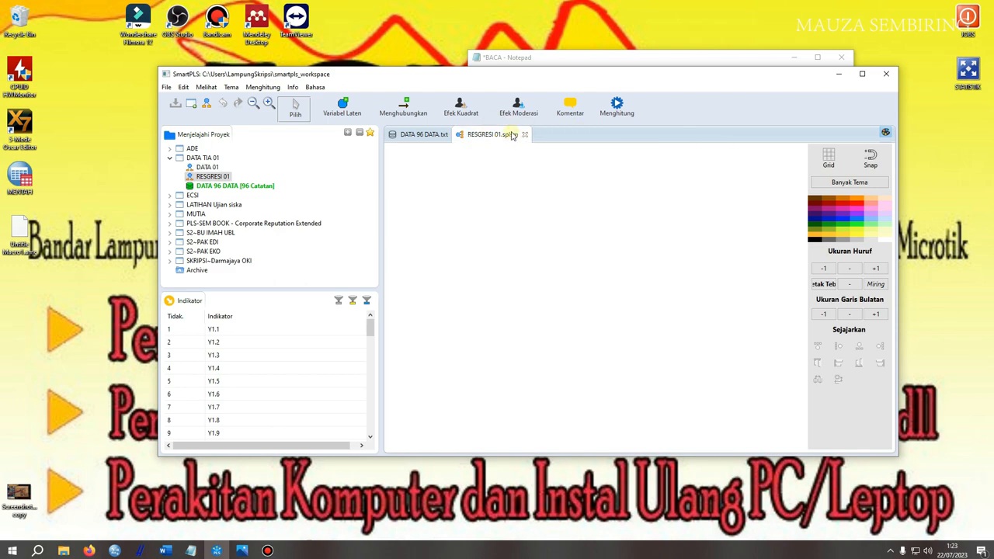
# Step: Delete the DATA 01 model file from the DATA TIA 01 project
pyautogui.click(211, 167)
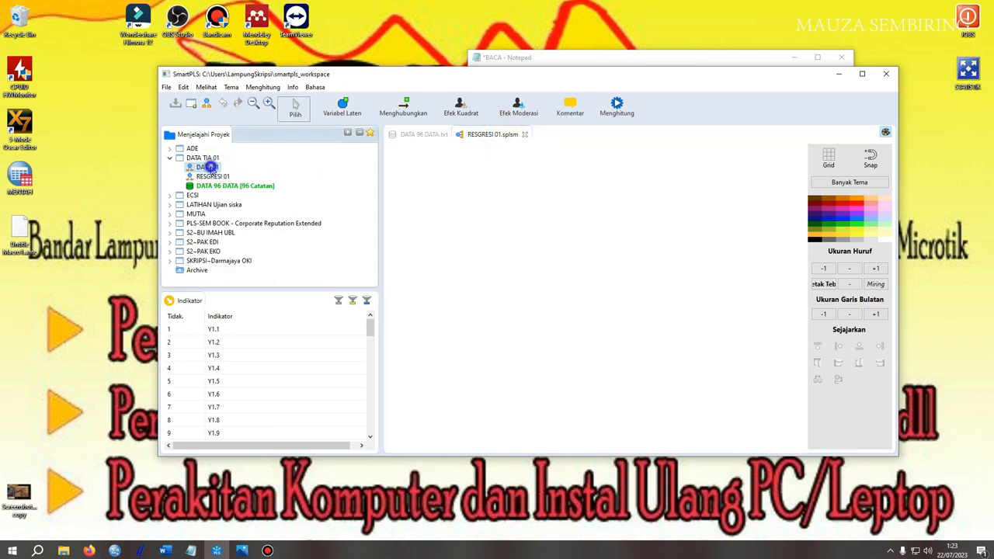
pyautogui.rightClick(211, 168)
pyautogui.click(237, 225)
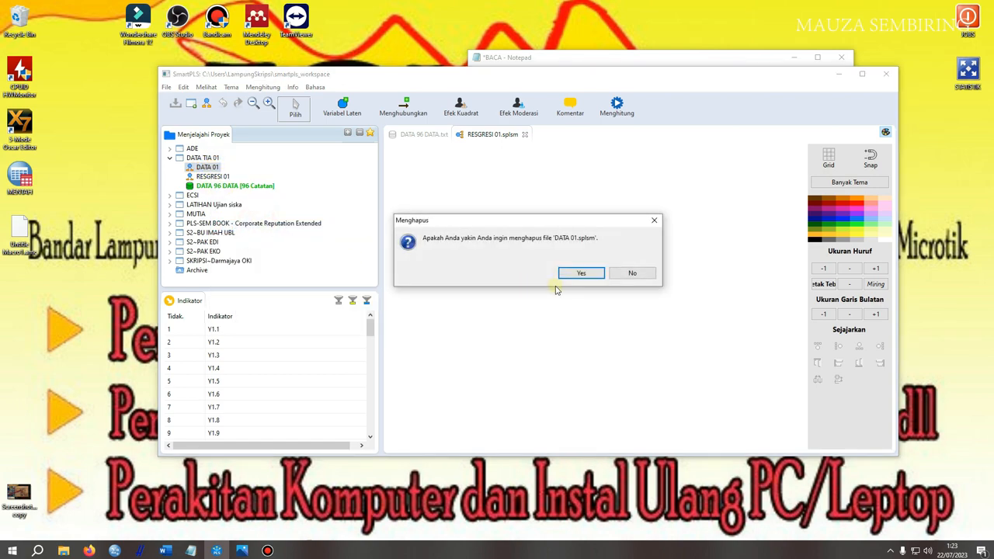
pyautogui.click(590, 274)
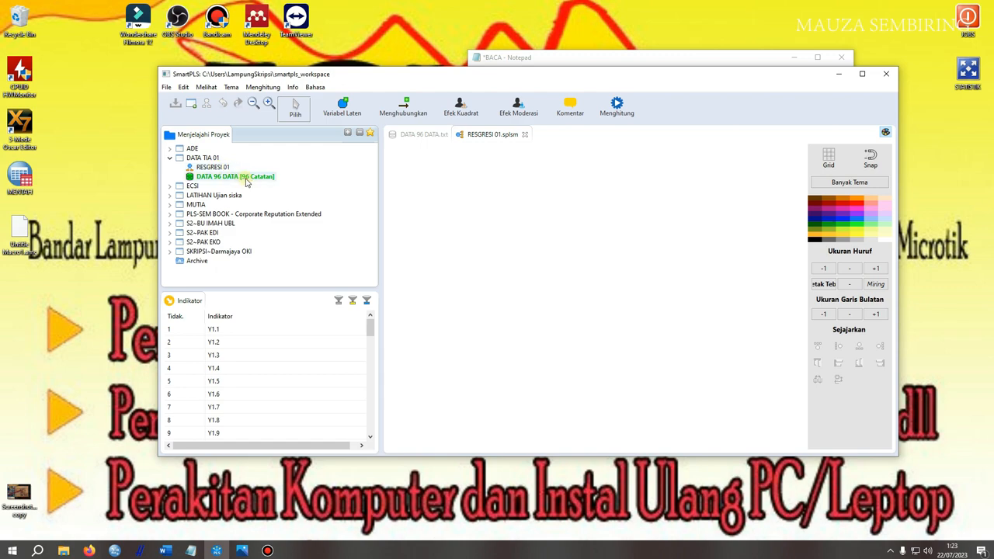
# Step: Place three latent variables one below another along one side of the RESGRESI 01 model canvas
pyautogui.click(224, 167)
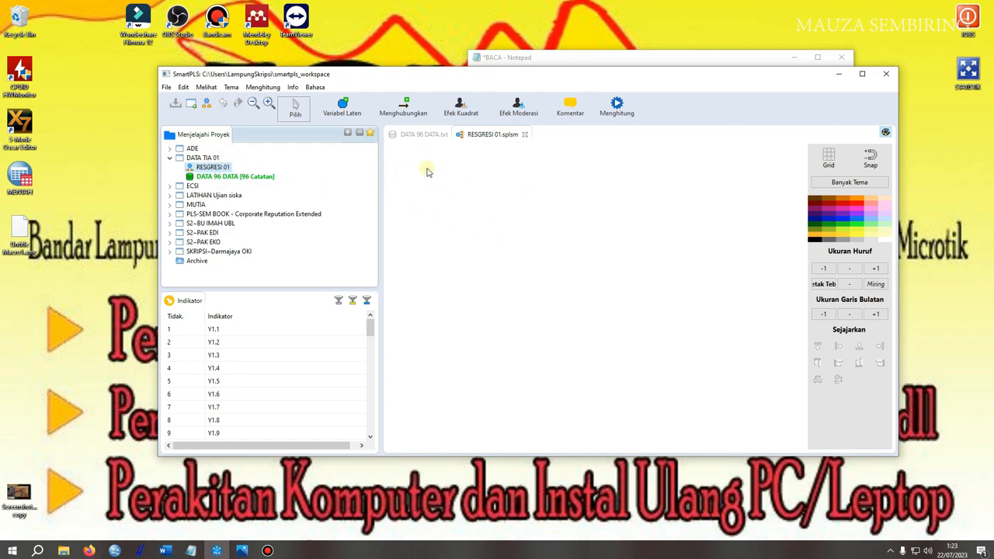
pyautogui.click(350, 114)
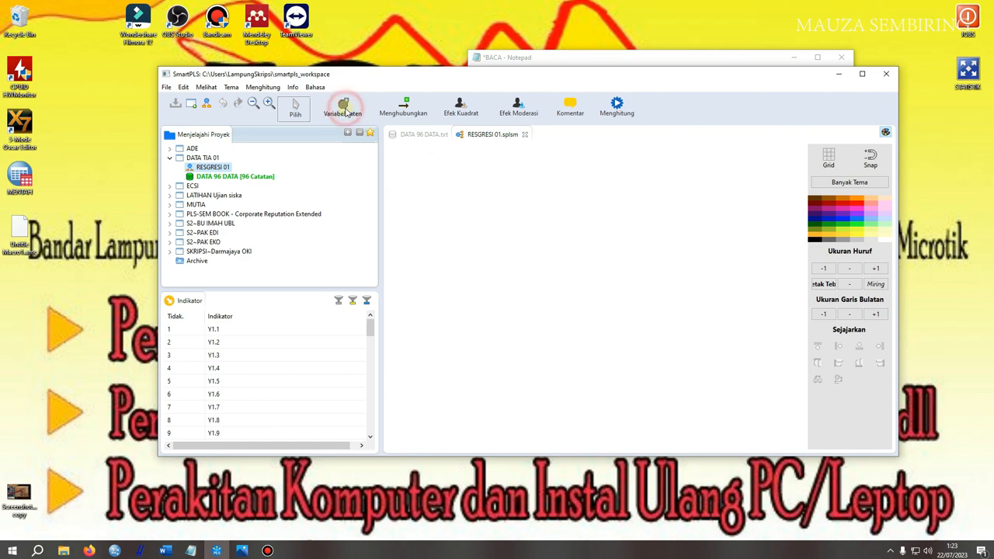
pyautogui.click(433, 186)
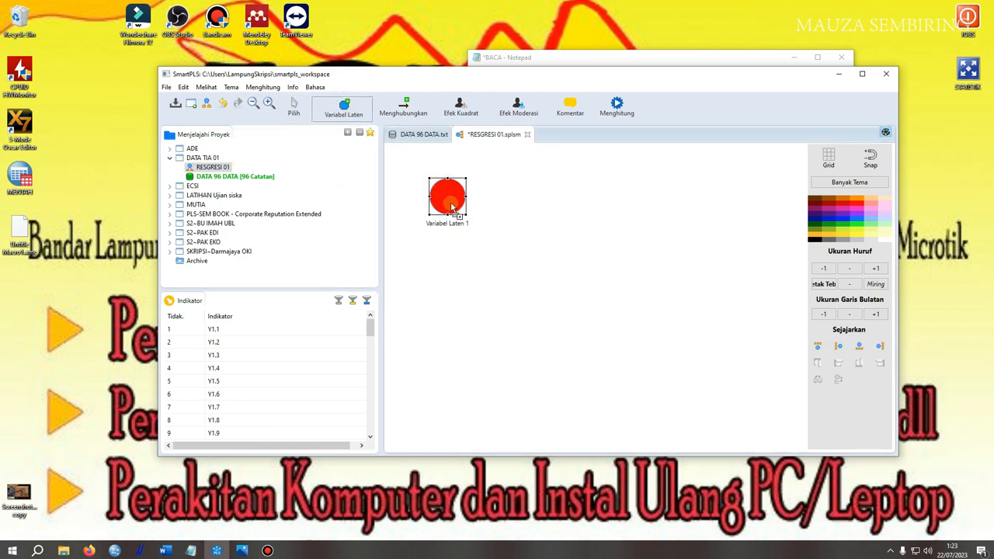
pyautogui.click(294, 109)
pyautogui.click(339, 114)
pyautogui.click(447, 281)
pyautogui.click(471, 376)
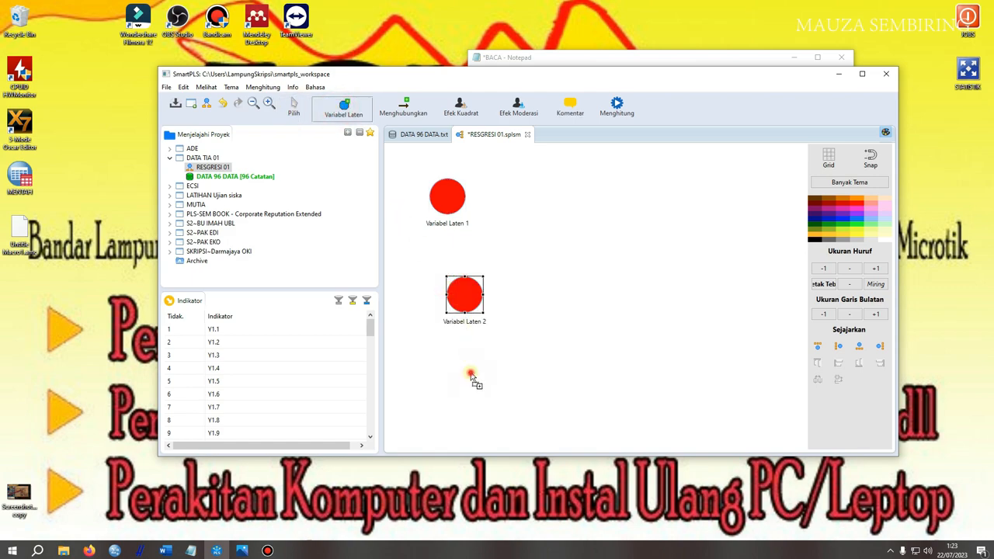
# Step: Check the independent variables in the BACA Notepad title, then add two more latent variables opposite the first three in the SmartPLS model
pyautogui.click(647, 59)
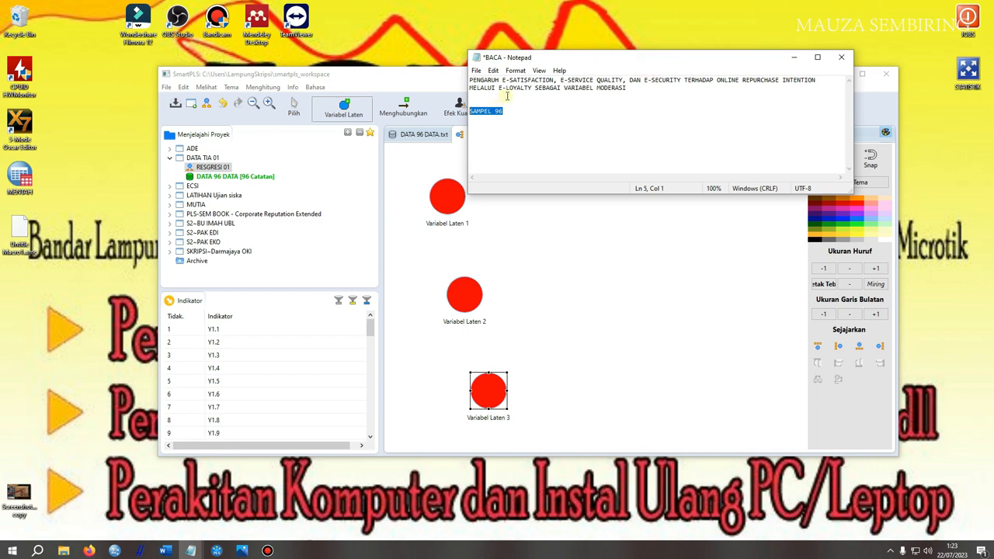
pyautogui.moveTo(504, 79); pyautogui.dragTo(624, 297)
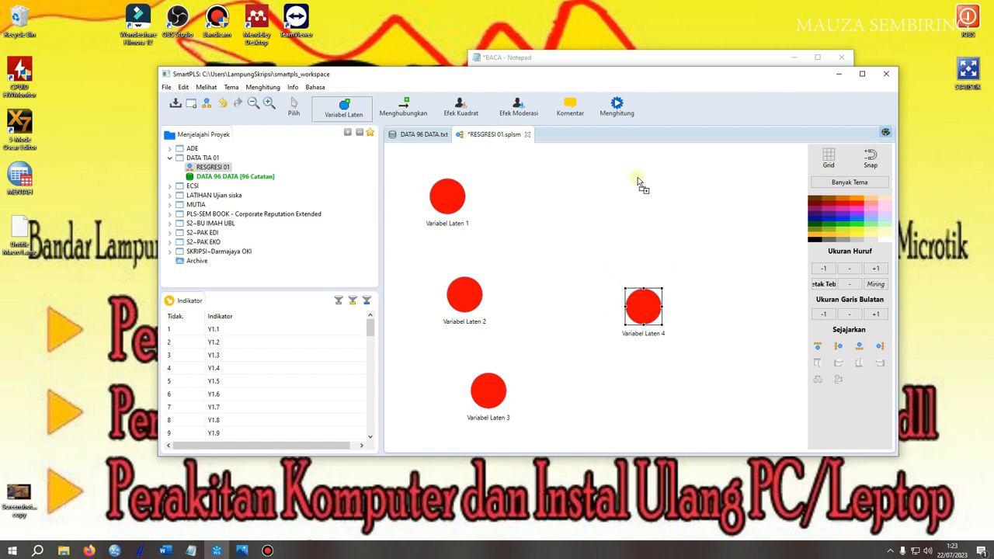
pyautogui.moveTo(635, 182); pyautogui.dragTo(632, 181)
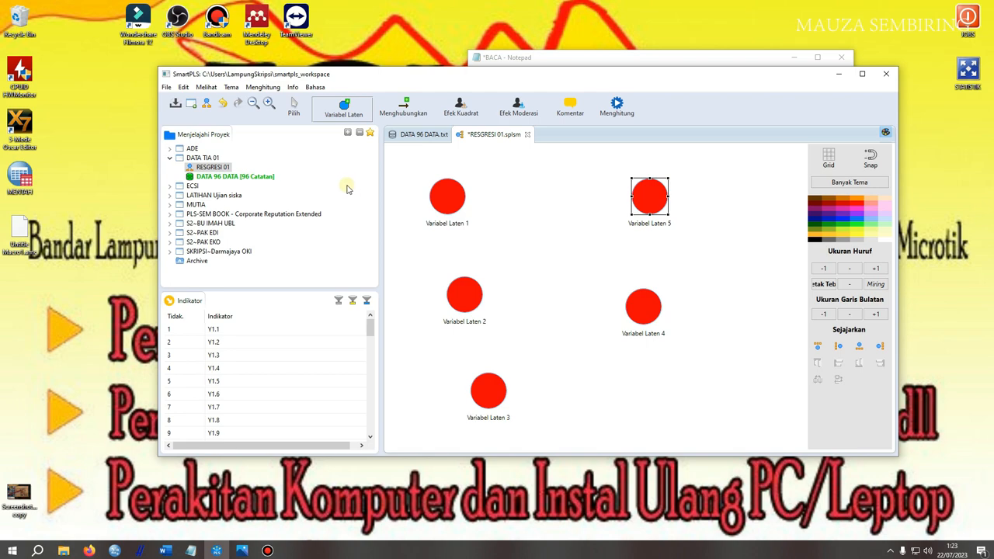
# Step: Switch to selection mode and shrink the circles of Variabel Laten 1 and Variabel Laten 2
pyautogui.click(295, 109)
pyautogui.moveTo(454, 203)
pyautogui.mouseDown()
pyautogui.moveTo(466, 218)
pyautogui.moveTo(468, 202)
pyautogui.mouseUp()
pyautogui.click(471, 278)
pyautogui.click(459, 199)
pyautogui.moveTo(466, 293)
pyautogui.mouseDown()
pyautogui.moveTo(454, 295)
pyautogui.moveTo(481, 323)
pyautogui.moveTo(460, 302)
pyautogui.moveTo(464, 289)
pyautogui.mouseUp()
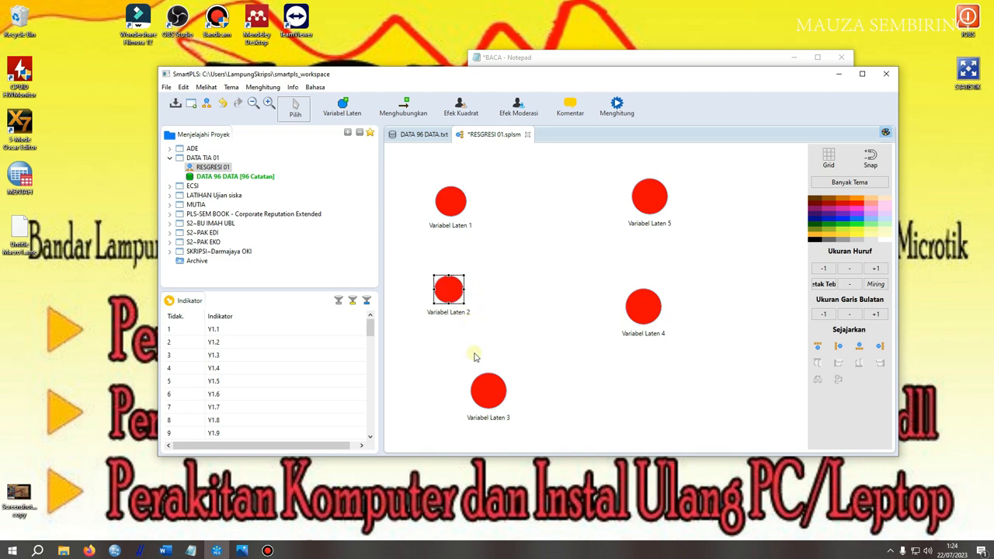
# Step: Shrink the circle of Variabel Laten 3 and resize Variabel Laten 2 and Variabel Laten 1 to match it
pyautogui.click(494, 398)
pyautogui.click(455, 293)
pyautogui.moveTo(464, 302); pyautogui.dragTo(467, 306)
pyautogui.click(491, 394)
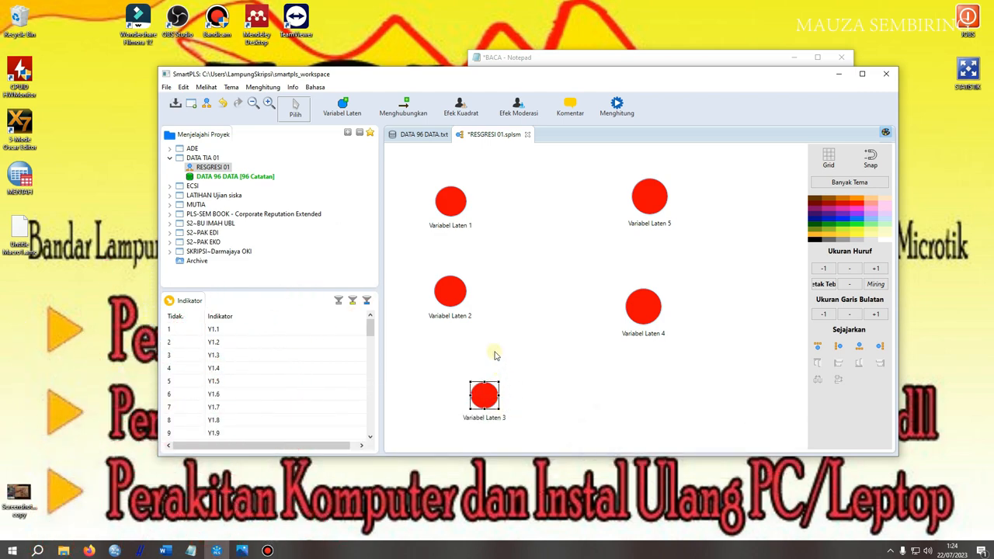
pyautogui.click(450, 292)
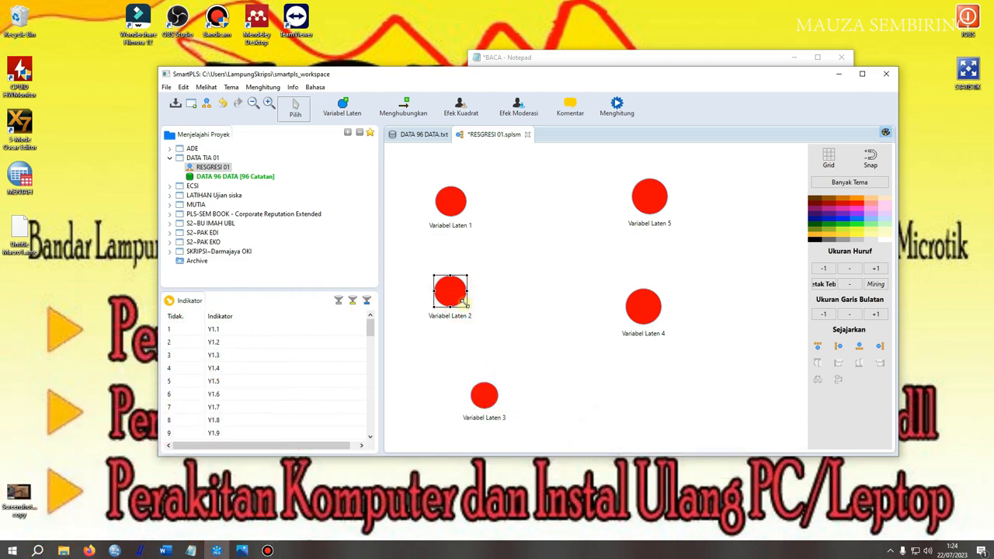
pyautogui.moveTo(466, 307); pyautogui.dragTo(463, 303)
pyautogui.click(458, 201)
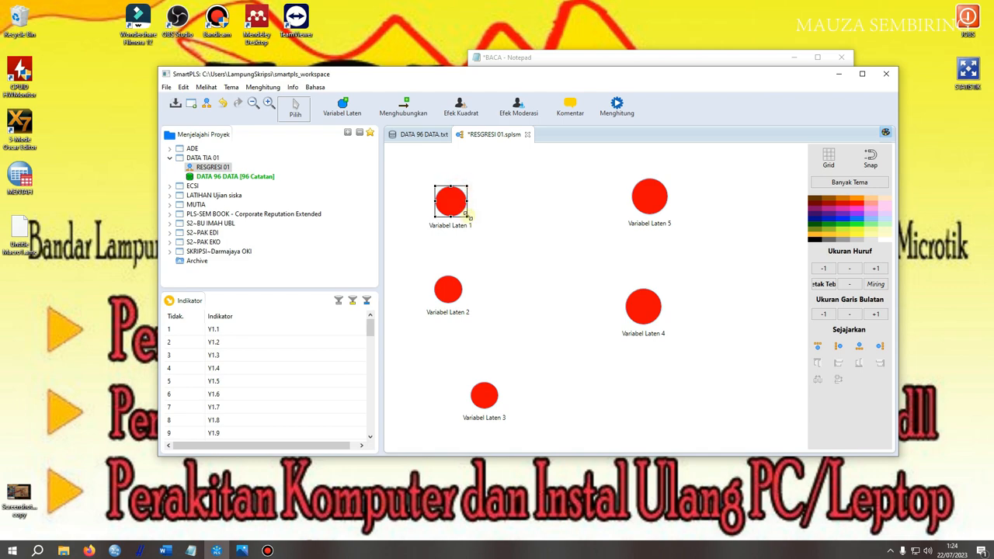
pyautogui.moveTo(465, 217); pyautogui.dragTo(464, 215)
# Step: Move Variabel Laten 1, 2 and 3 into one evenly spaced vertical column
pyautogui.moveTo(454, 293); pyautogui.dragTo(462, 291)
pyautogui.moveTo(457, 205); pyautogui.dragTo(467, 208)
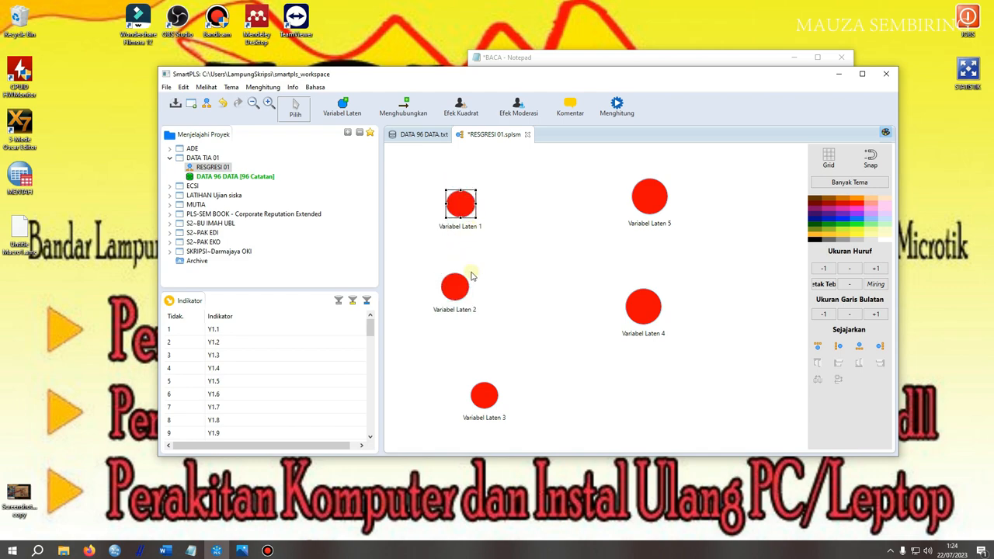
pyautogui.moveTo(461, 288); pyautogui.dragTo(467, 291)
pyautogui.moveTo(485, 388); pyautogui.dragTo(459, 370)
# Step: Reposition Variabel Laten 4 level with Variabel Laten 2 and Variabel Laten 5 farther outward, and enlarge the circle of Variabel Laten 4
pyautogui.moveTo(642, 308); pyautogui.dragTo(636, 296)
pyautogui.moveTo(648, 195); pyautogui.dragTo(684, 195)
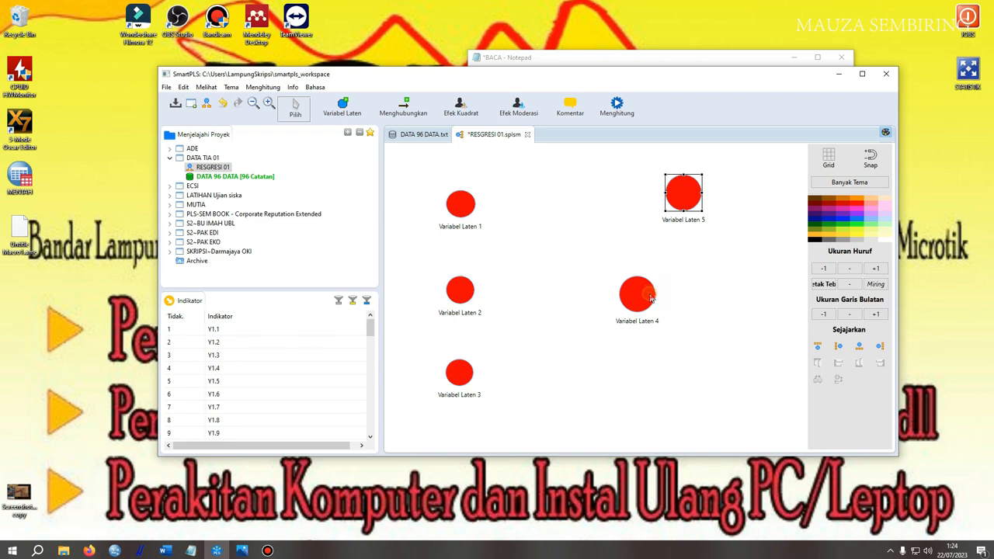
pyautogui.click(649, 299)
pyautogui.moveTo(655, 312)
pyautogui.mouseDown()
pyautogui.moveTo(670, 350)
pyautogui.moveTo(661, 318)
pyautogui.mouseUp()
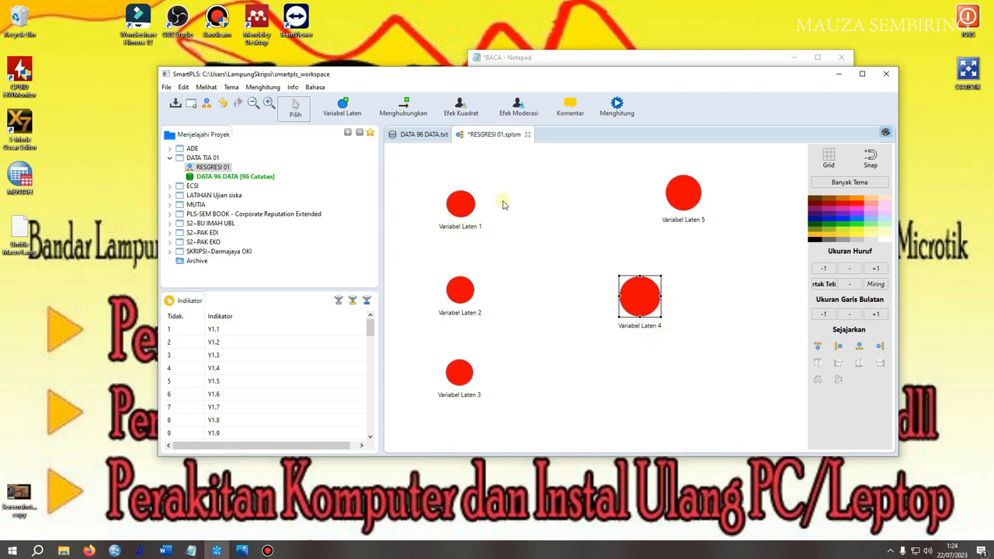
# Step: Copy SATISFACTION from the title in the BACA Notepad file and rename Variabel Laten 1 in SmartPLS with it
pyautogui.click(581, 58)
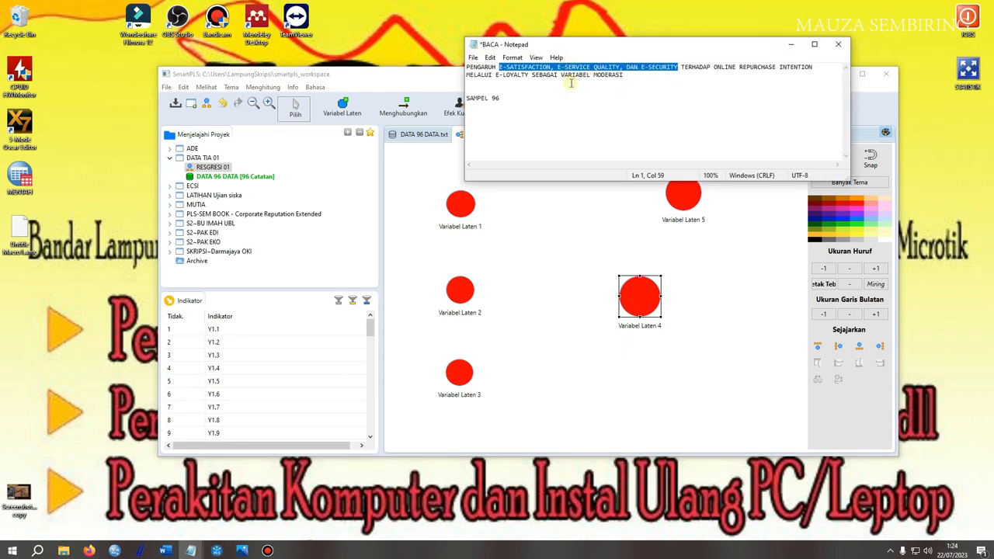
pyautogui.click(570, 83)
pyautogui.moveTo(507, 68); pyautogui.dragTo(552, 67)
pyautogui.hotkey('ctrl', 'c')
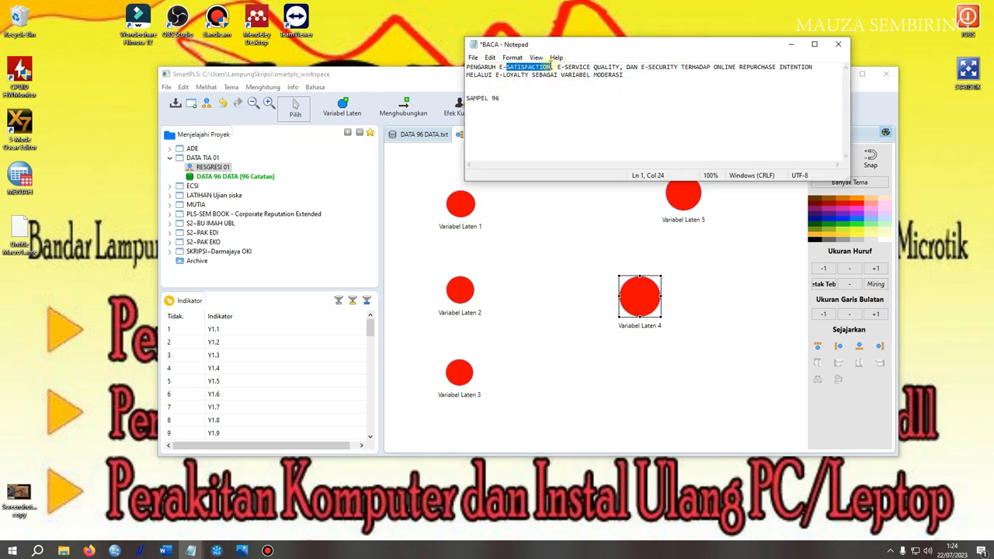
pyautogui.click(461, 205)
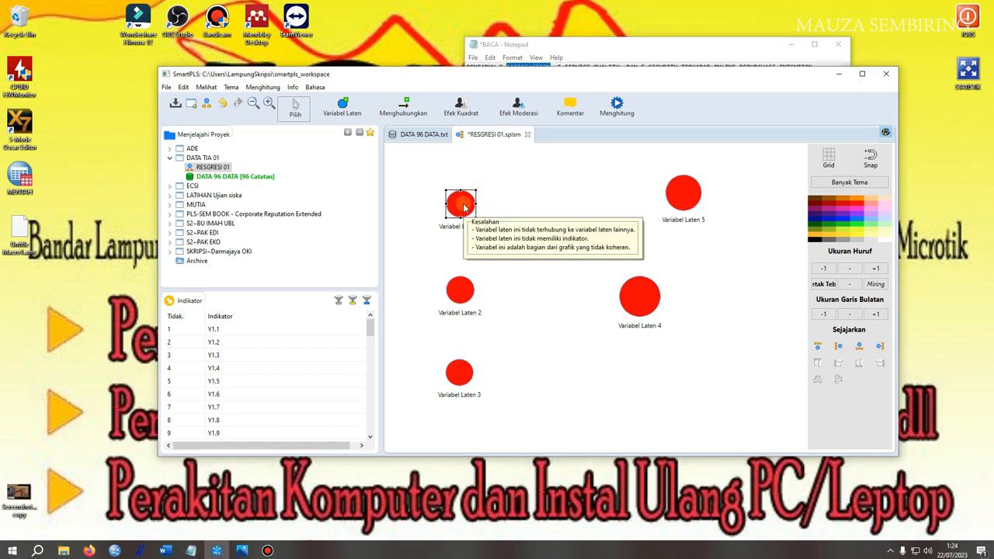
pyautogui.click(463, 205)
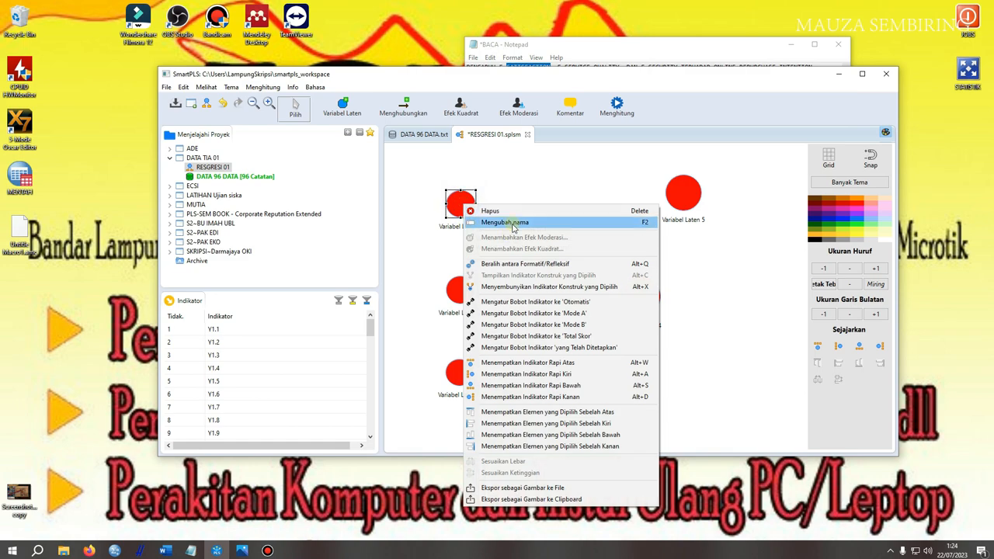
pyautogui.click(511, 223)
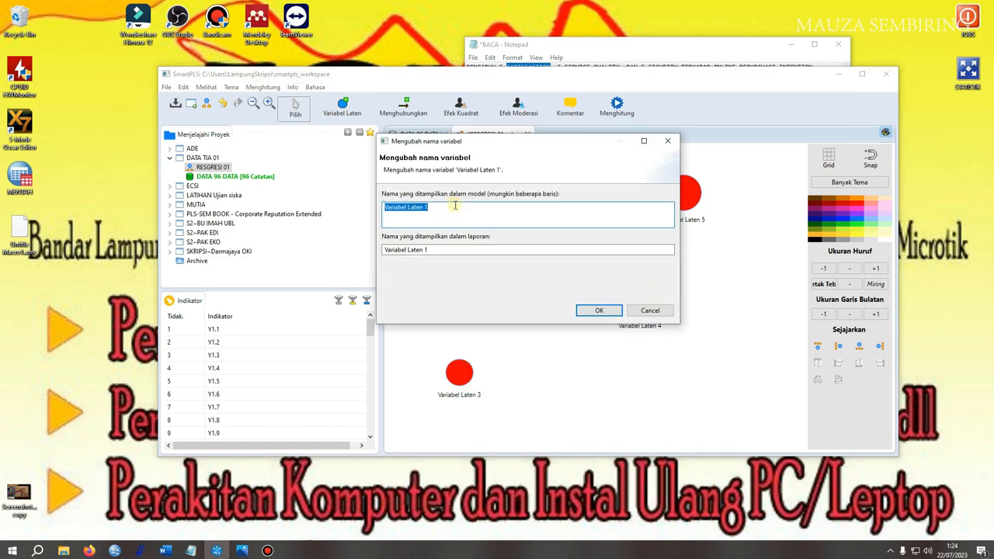
pyautogui.hotkey('ctrl', 'v')
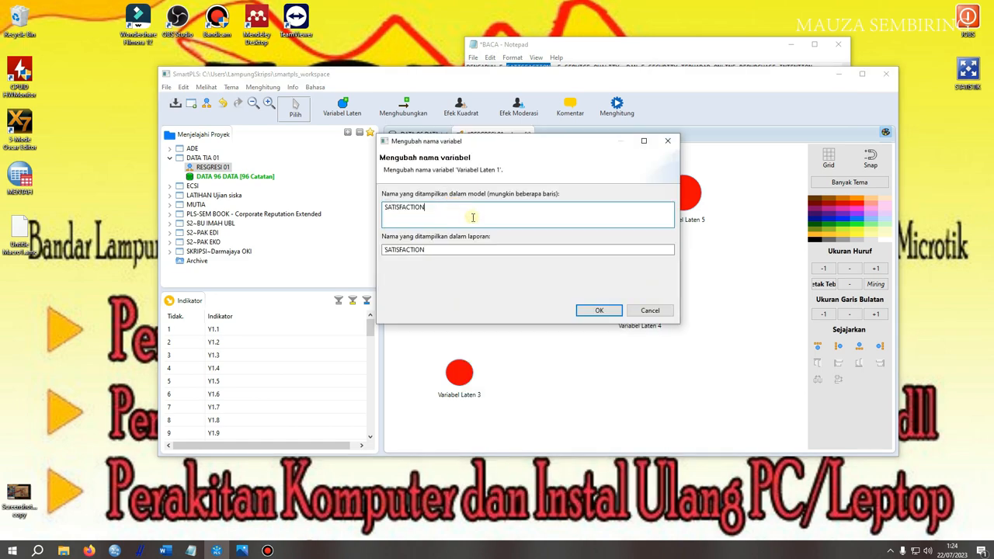
pyautogui.click(596, 311)
# Step: Copy SERVICE QUALITY from the Notepad title and rename Variabel Laten 2 in SmartPLS with it
pyautogui.click(561, 63)
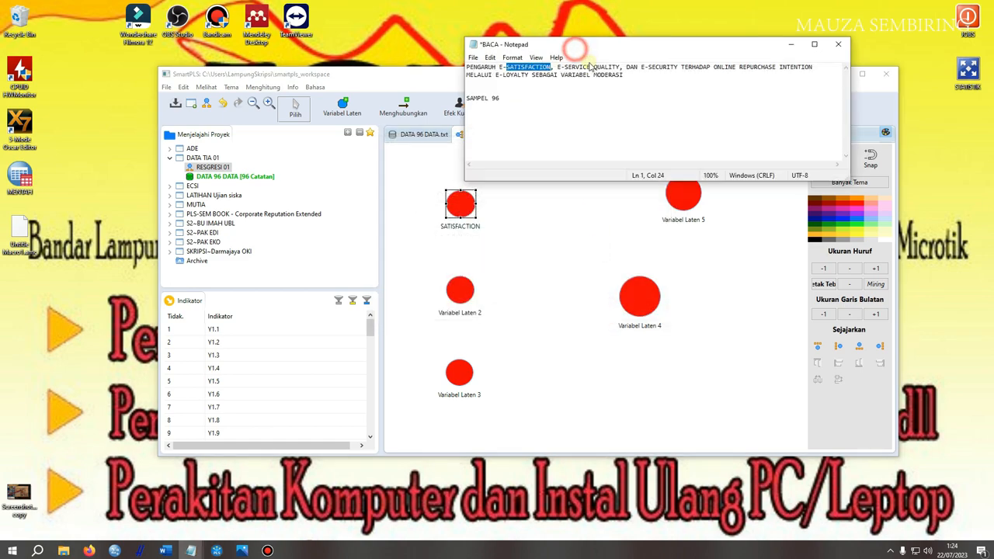
pyautogui.moveTo(563, 68); pyautogui.dragTo(619, 68)
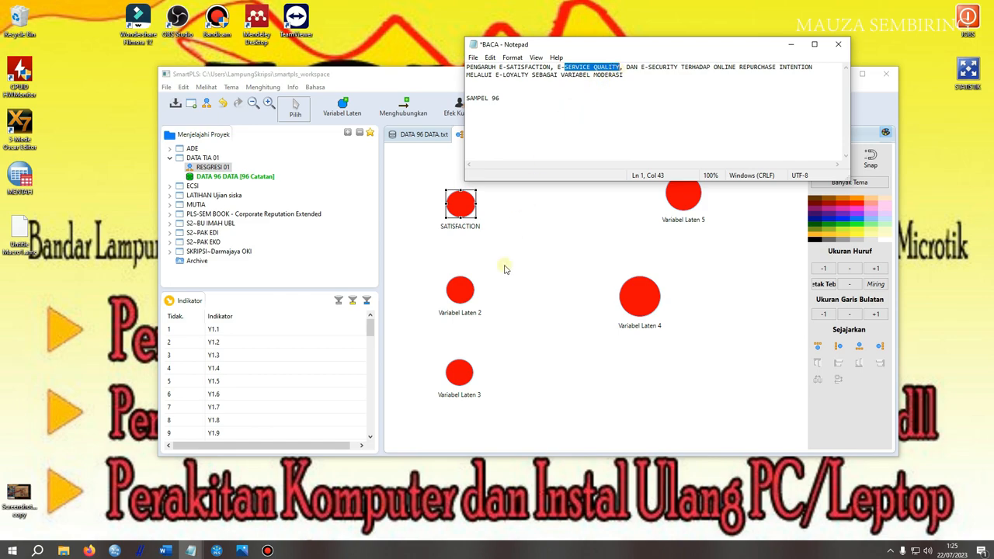
pyautogui.click(461, 293)
pyautogui.doubleClick(466, 293)
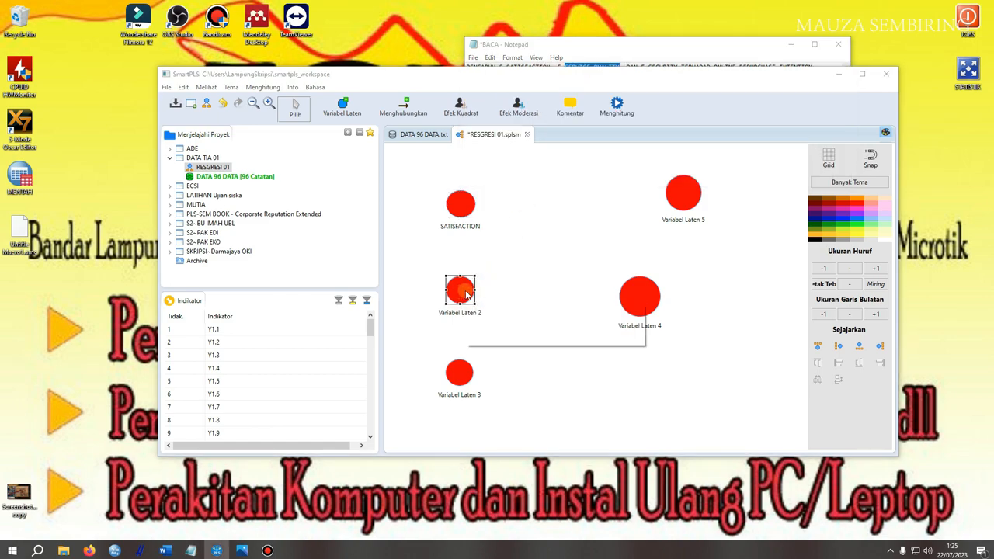
pyautogui.write('SERVICE QUALITY')
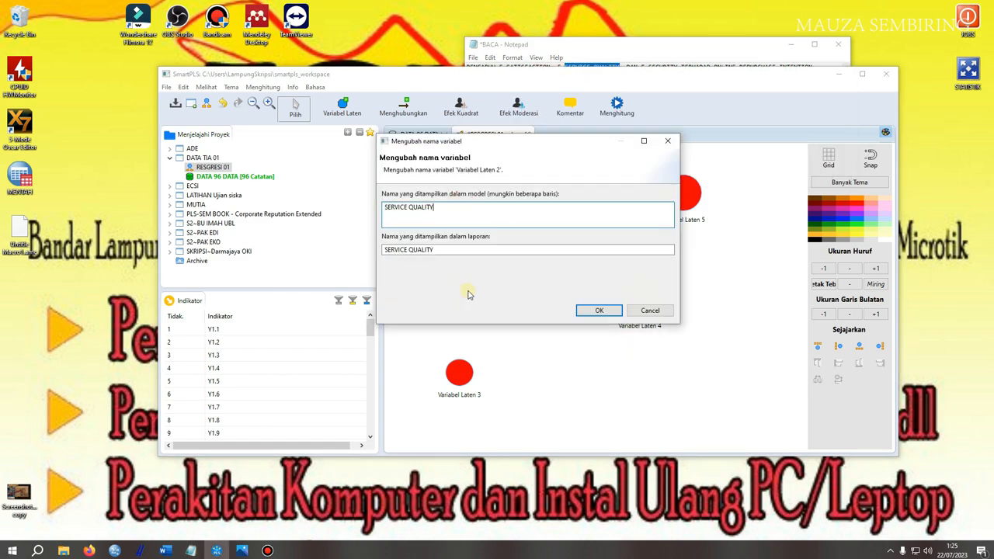
pyautogui.click(598, 309)
# Step: Copy SECURITY from the Notepad title and rename Variabel Laten 3 in SmartPLS with it
pyautogui.click(664, 53)
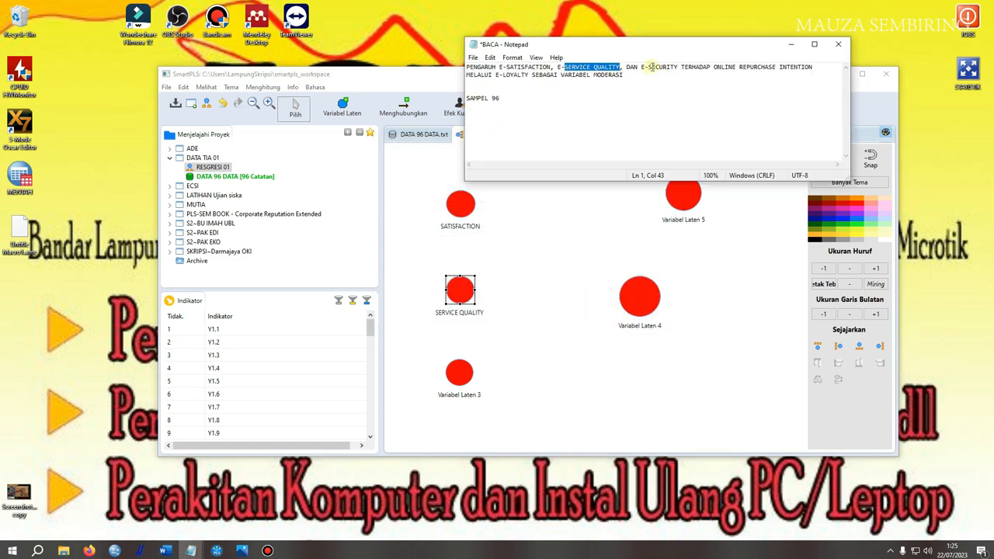
pyautogui.moveTo(648, 67); pyautogui.dragTo(678, 69)
pyautogui.hotkey('ctrl', 'c')
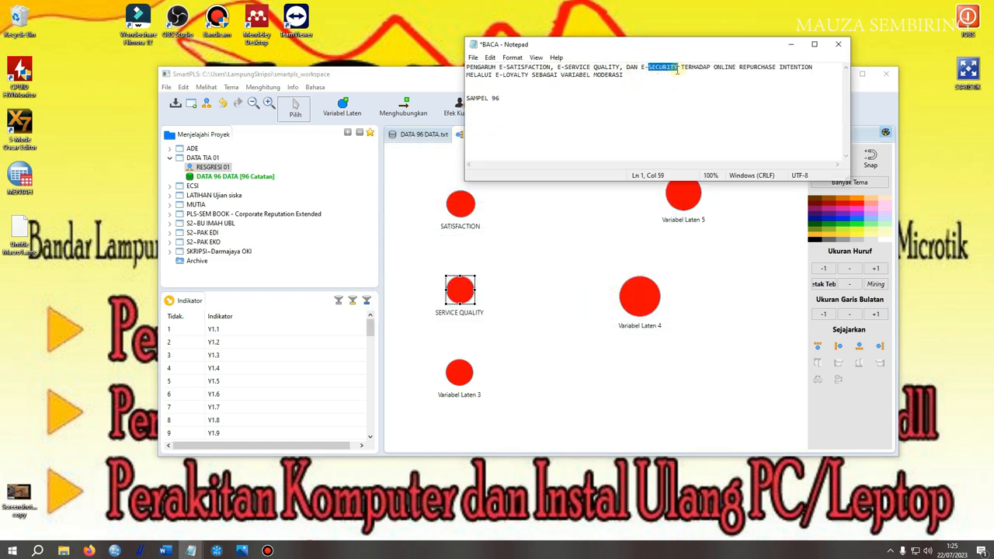
pyautogui.click(464, 374)
pyautogui.doubleClick(464, 373)
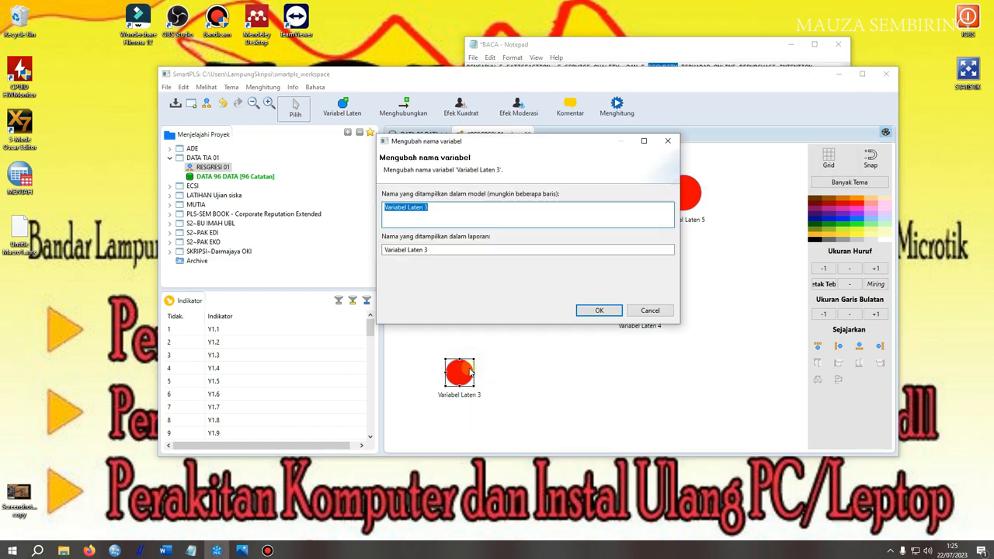
pyautogui.hotkey('ctrl', 'v')
pyautogui.click(597, 310)
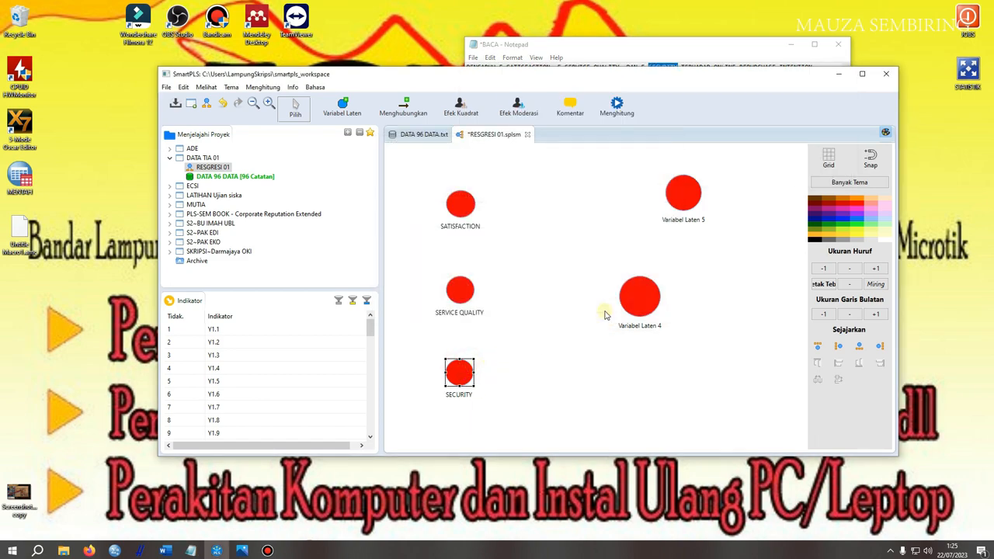
# Step: Copy REPURCHASE INTENTION from the Notepad title and rename Variabel Laten 4 in SmartPLS with it
pyautogui.click(643, 294)
pyautogui.click(635, 46)
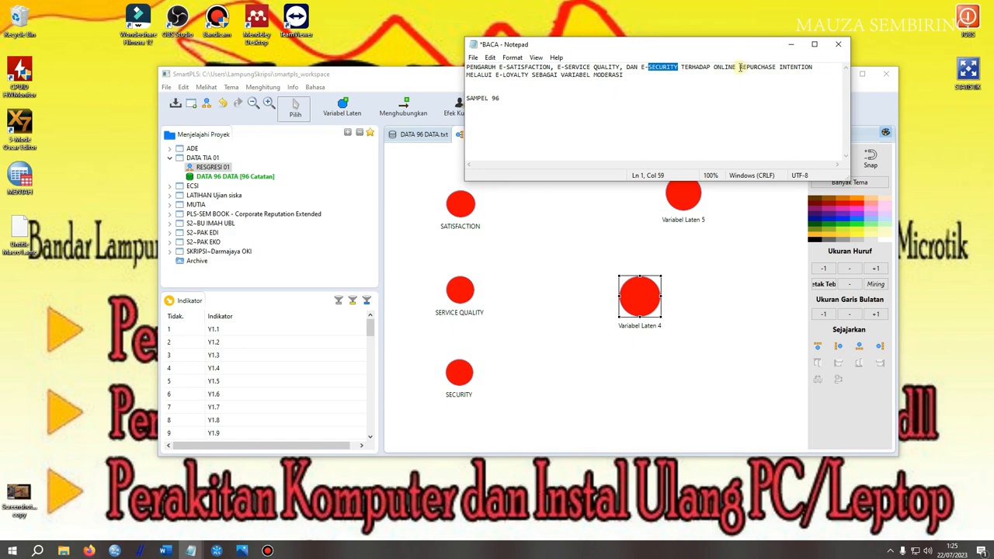
pyautogui.moveTo(739, 67); pyautogui.dragTo(813, 66)
pyautogui.hotkey('ctrl', 'c')
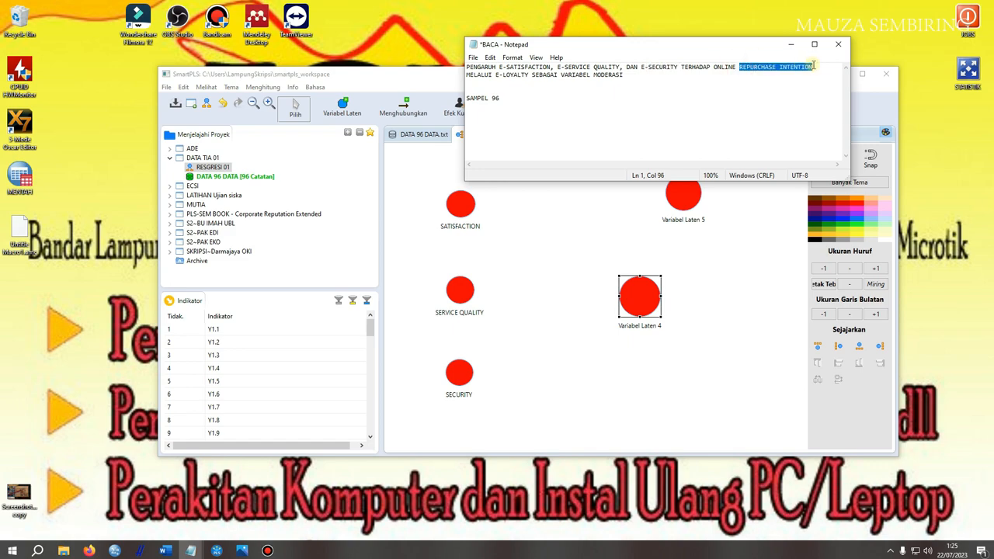
pyautogui.click(649, 292)
pyautogui.doubleClick(649, 292)
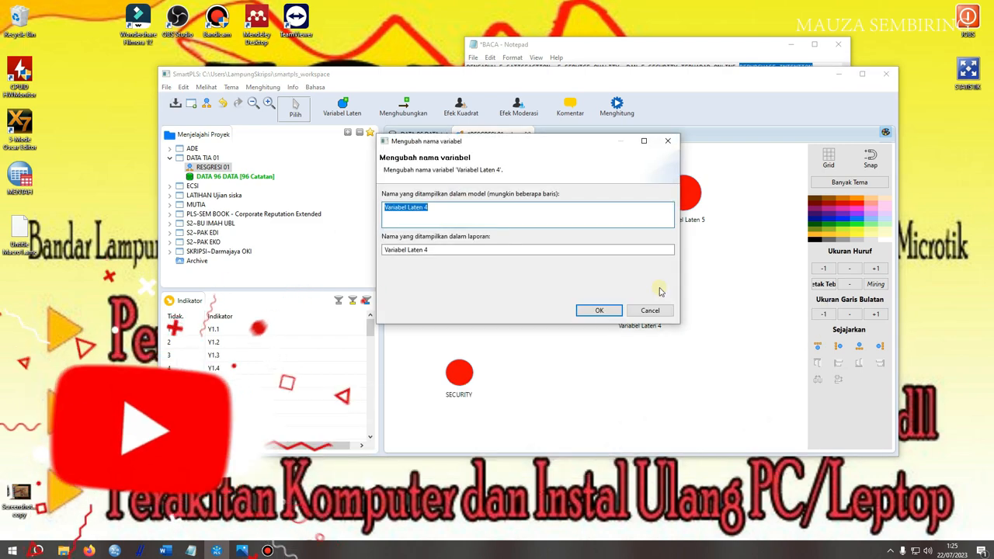
pyautogui.hotkey('ctrl', 'v')
pyautogui.click(599, 309)
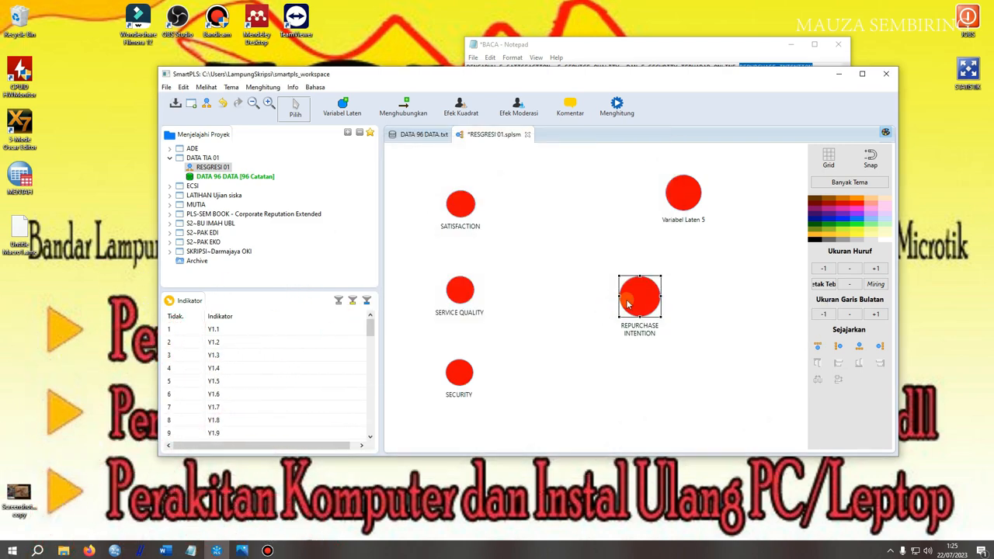
# Step: Copy LOYALTY from the title in the BACA Notepad file and rename Variabel Laten 5 in SmartPLS with it
pyautogui.click(688, 199)
pyautogui.click(731, 48)
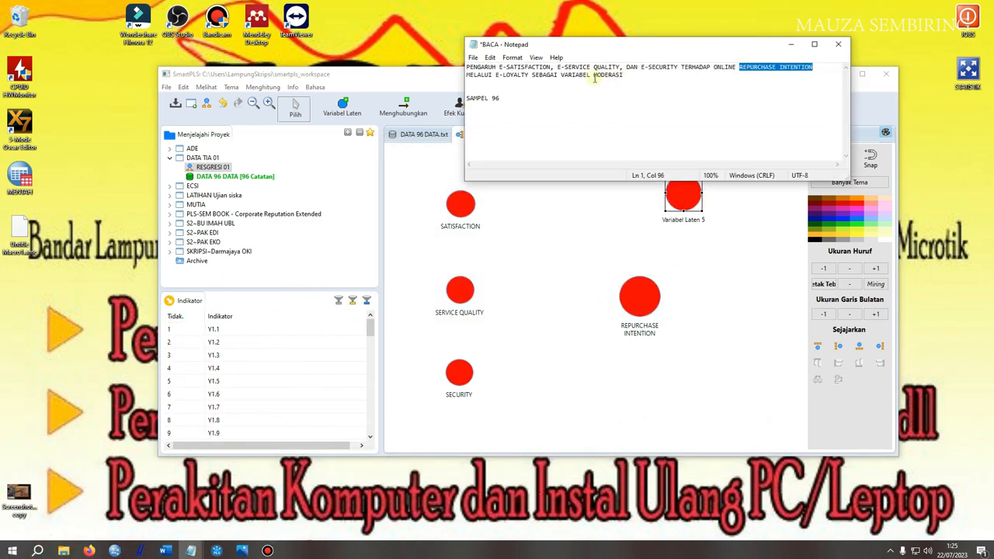
pyautogui.moveTo(530, 74); pyautogui.dragTo(502, 75)
pyautogui.hotkey('ctrl', 'c')
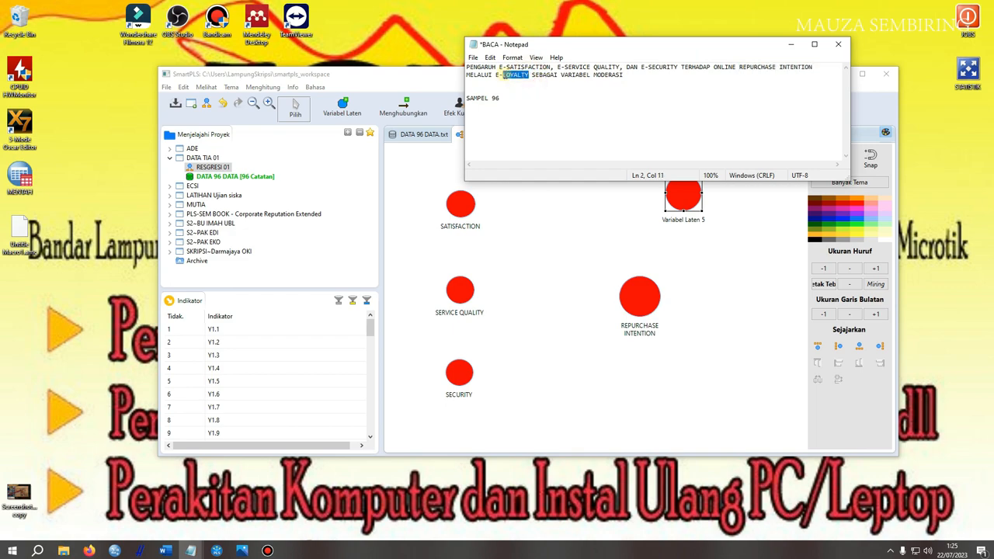
pyautogui.click(683, 205)
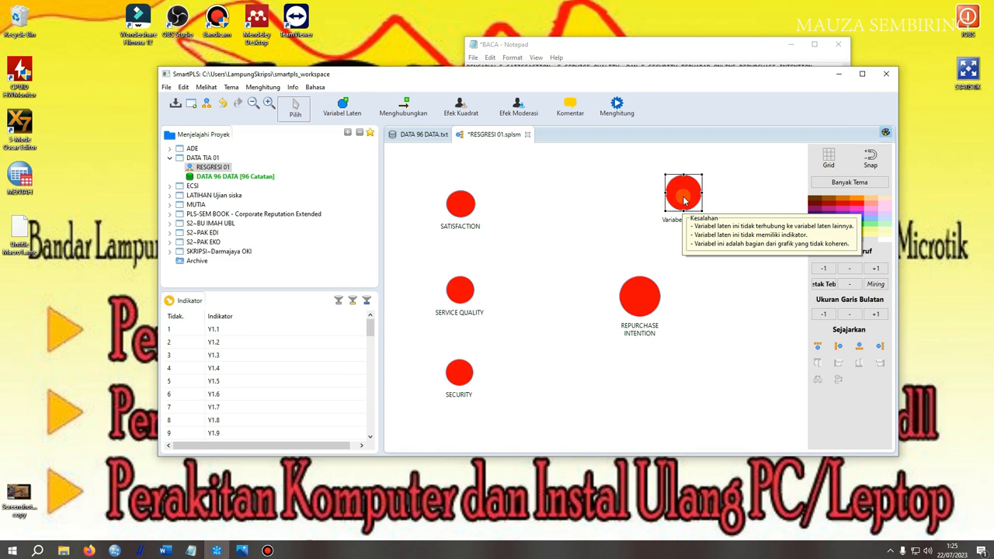
pyautogui.doubleClick(683, 200)
pyautogui.hotkey('ctrl', 'v')
pyautogui.click(595, 312)
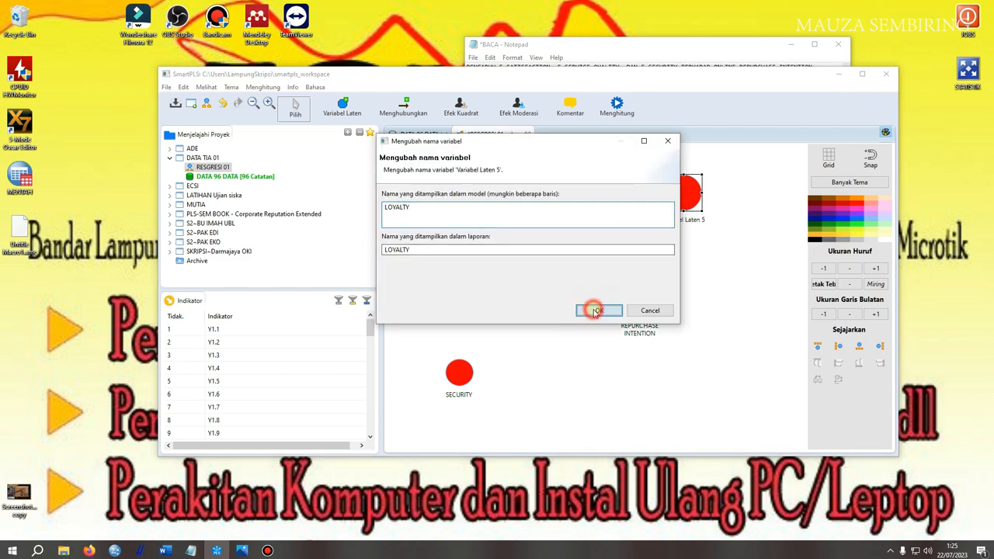
pyautogui.click(732, 272)
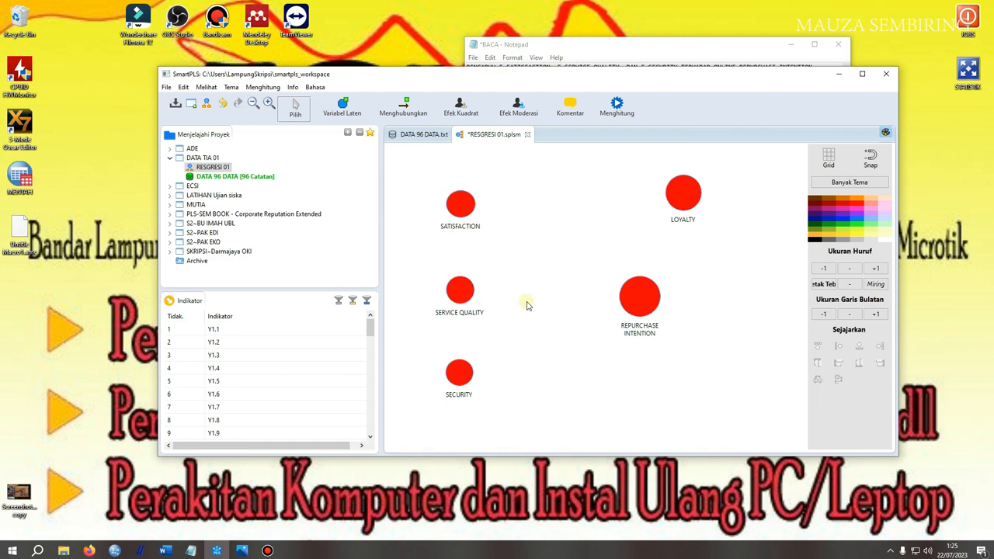
# Step: Draw path connections from SATISFACTION, SERVICE QUALITY and SECURITY to REPURCHASE INTENTION
pyautogui.click(406, 114)
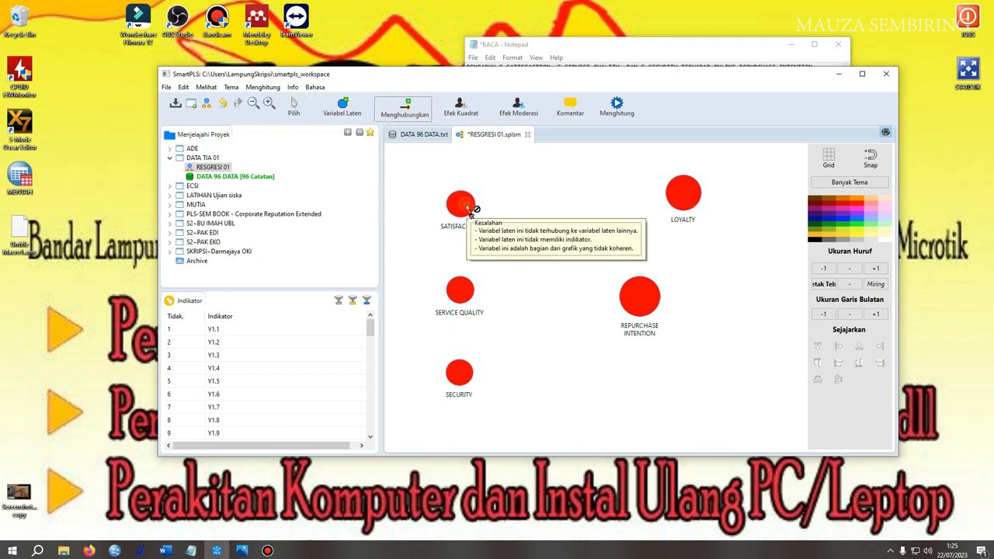
pyautogui.moveTo(468, 208); pyautogui.dragTo(649, 308)
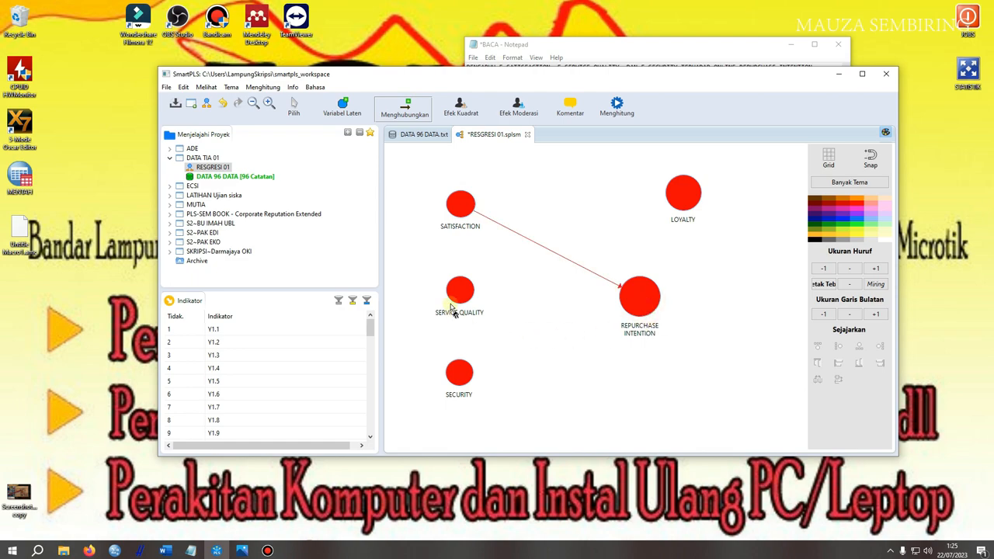
pyautogui.moveTo(459, 289); pyautogui.dragTo(653, 305)
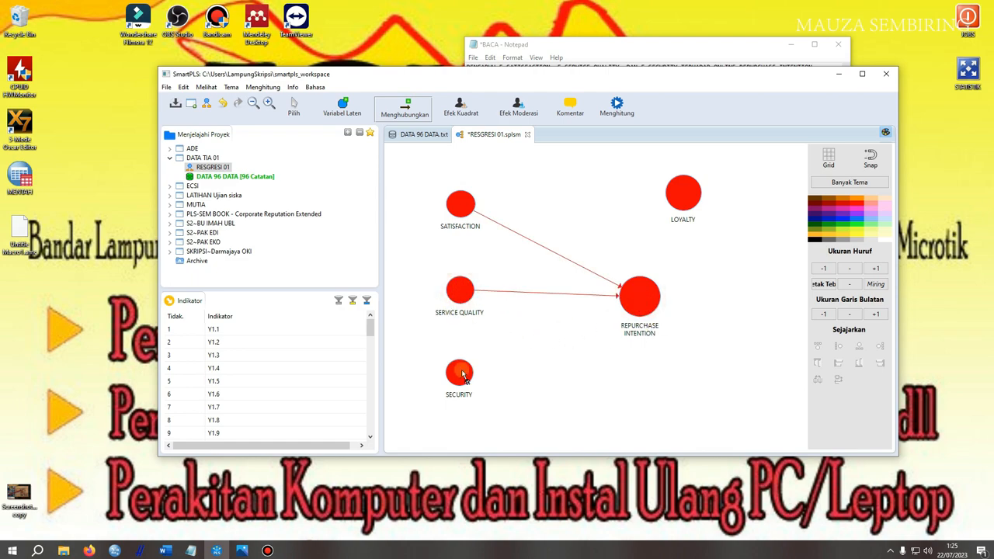
pyautogui.moveTo(466, 375); pyautogui.dragTo(640, 312)
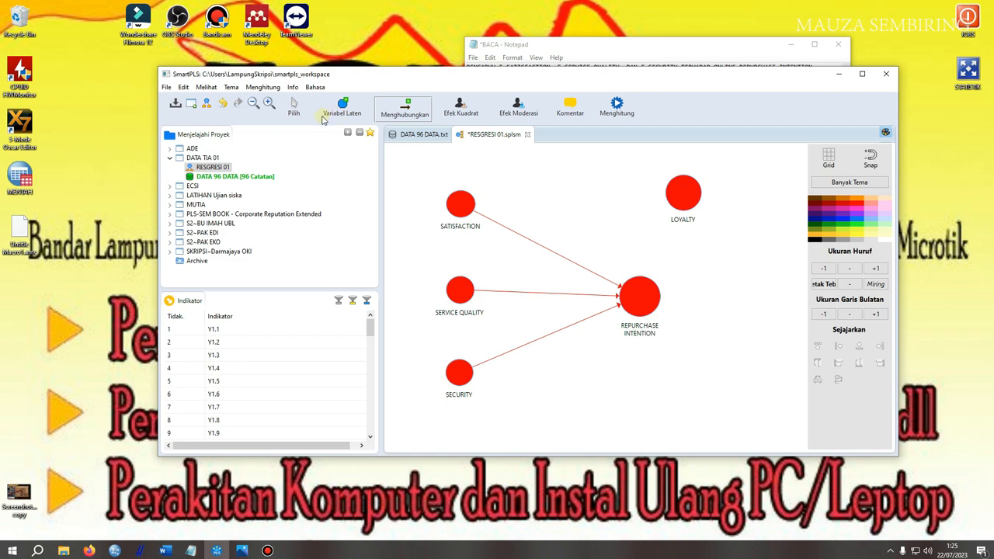
# Step: Nudge the SERVICE QUALITY construct slightly downward between SATISFACTION and SECURITY
pyautogui.click(294, 108)
pyautogui.click(456, 304)
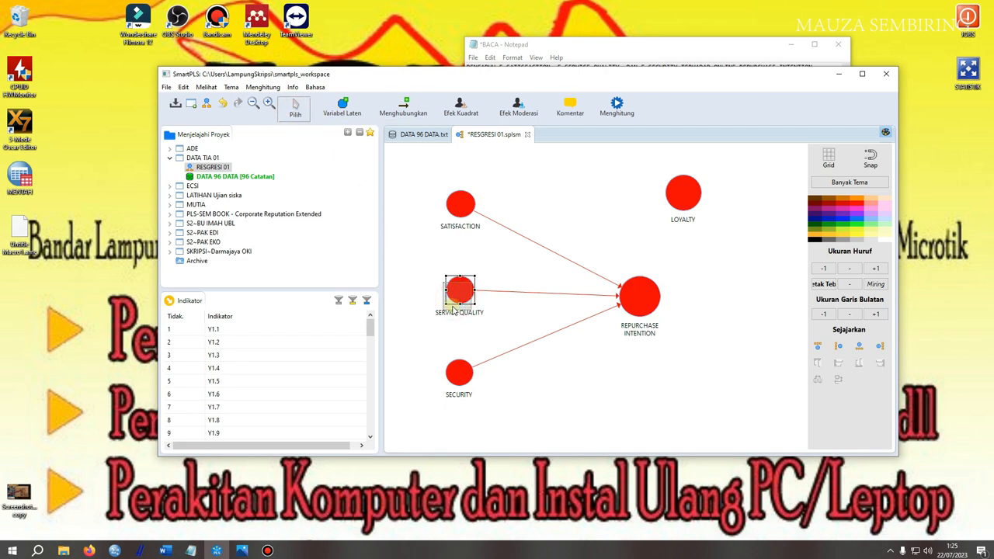
pyautogui.moveTo(457, 306); pyautogui.dragTo(457, 310)
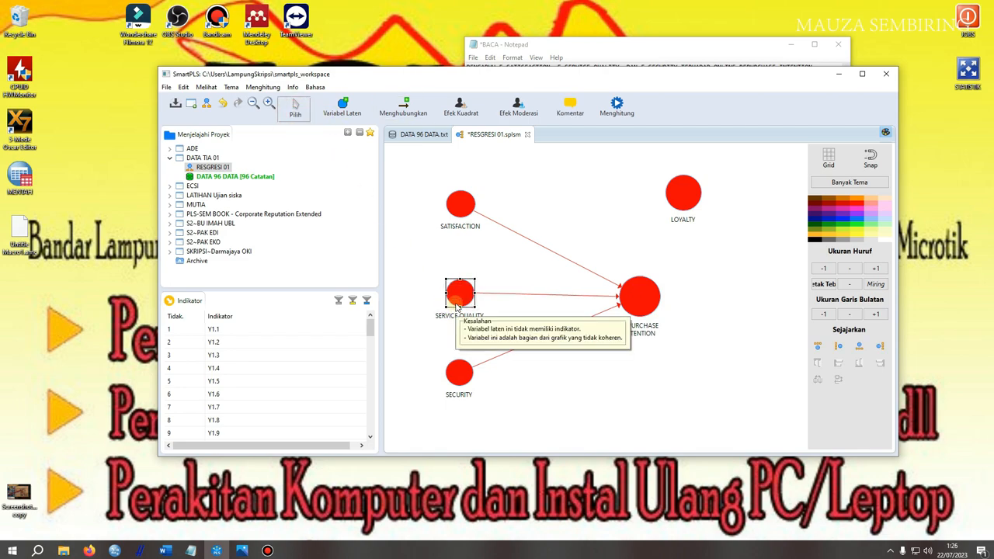
# Step: Draw a path connection from LOYALTY to REPURCHASE INTENTION and return to the selection tool
pyautogui.click(402, 108)
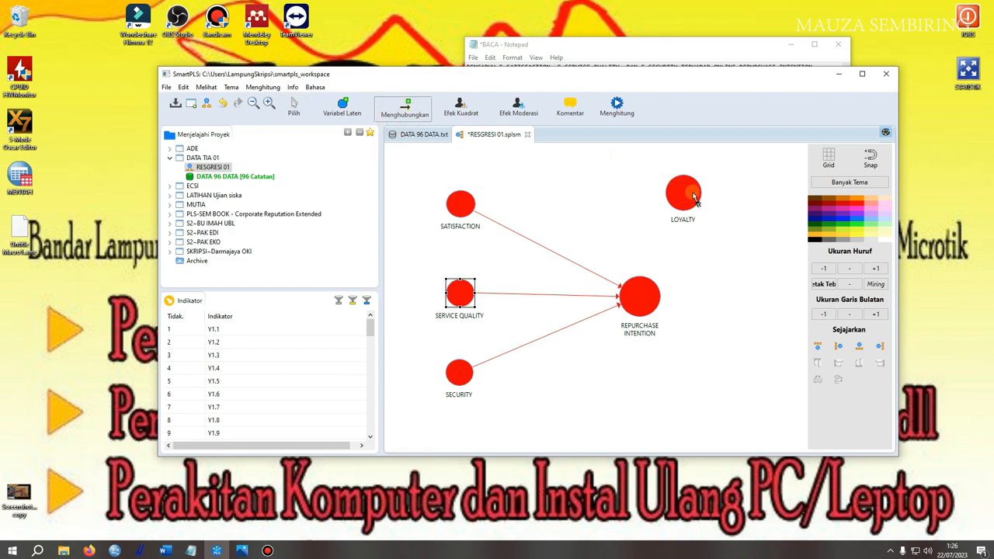
pyautogui.click(689, 197)
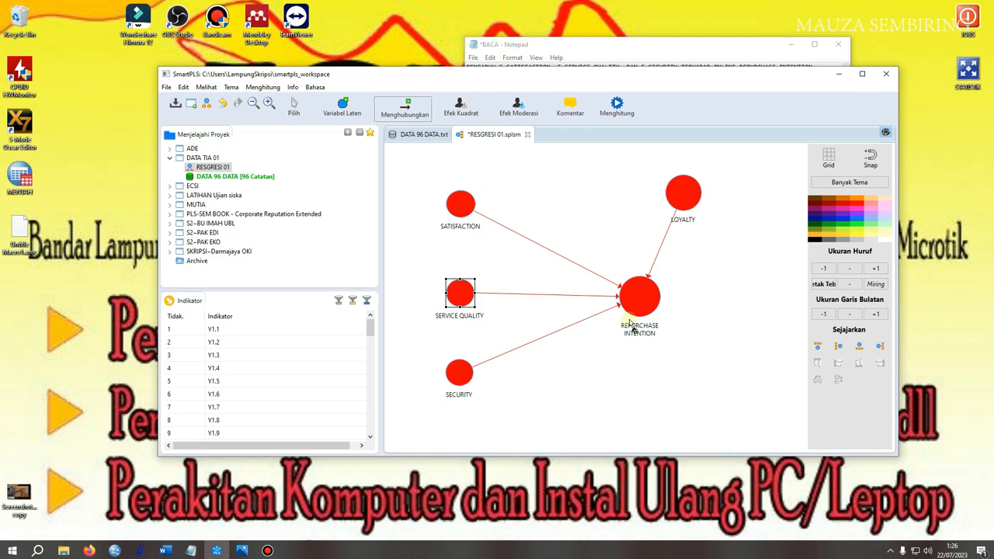
pyautogui.click(295, 108)
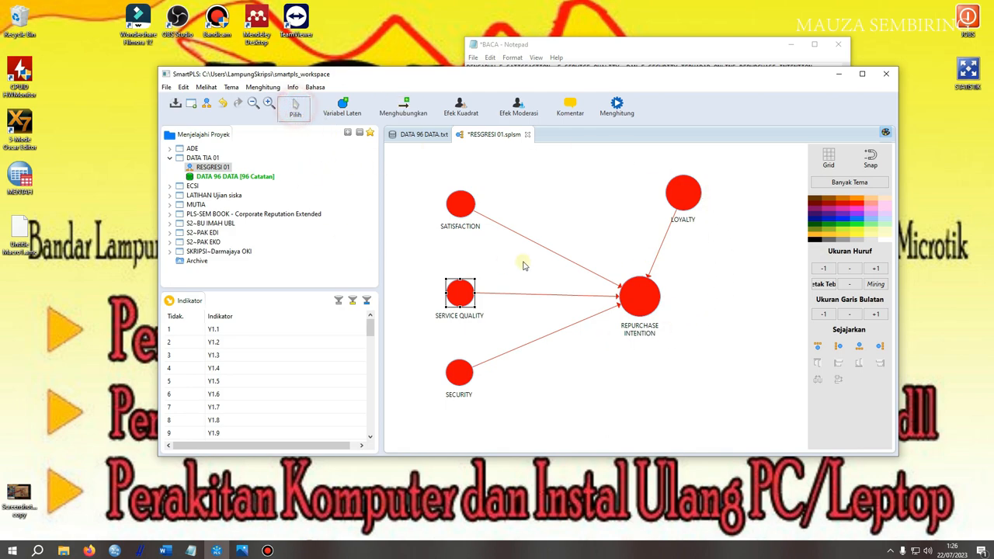
# Step: Assign the indicators Y1.1 through Y1.26 to the REPURCHASE INTENTION construct
pyautogui.click(259, 329)
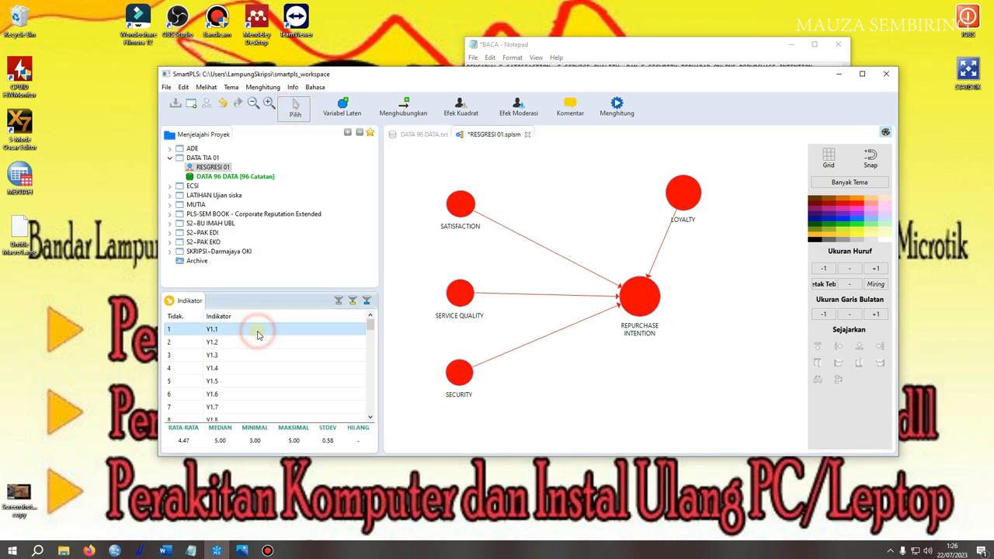
pyautogui.scroll(-3, 252, 349)
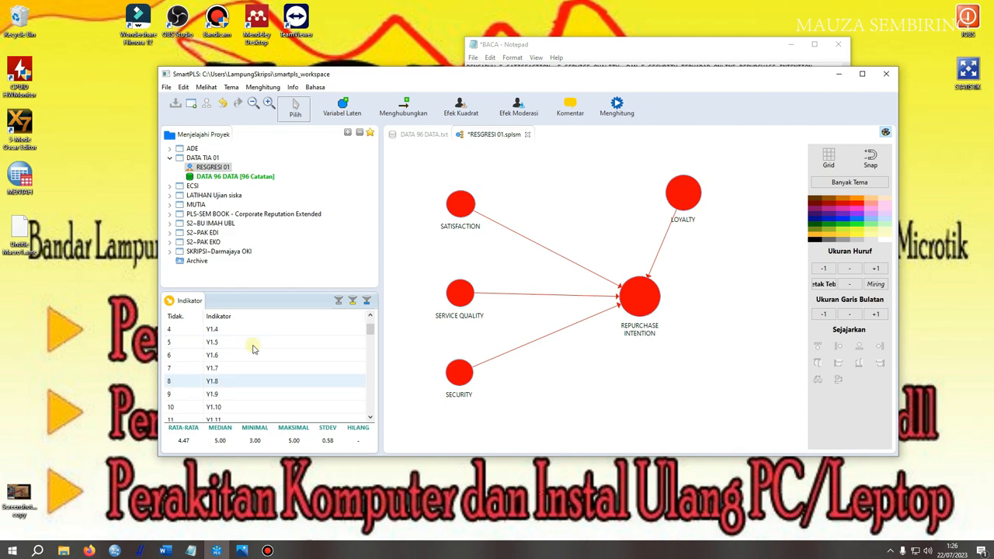
pyautogui.scroll(-3, 252, 349)
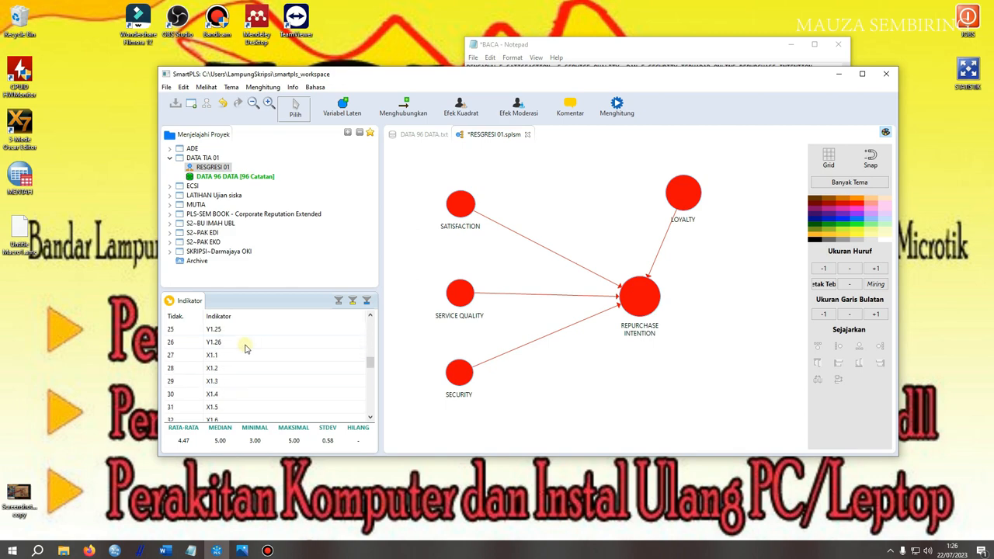
pyautogui.moveTo(245, 348); pyautogui.dragTo(645, 304)
pyautogui.scroll(-10, 664, 349)
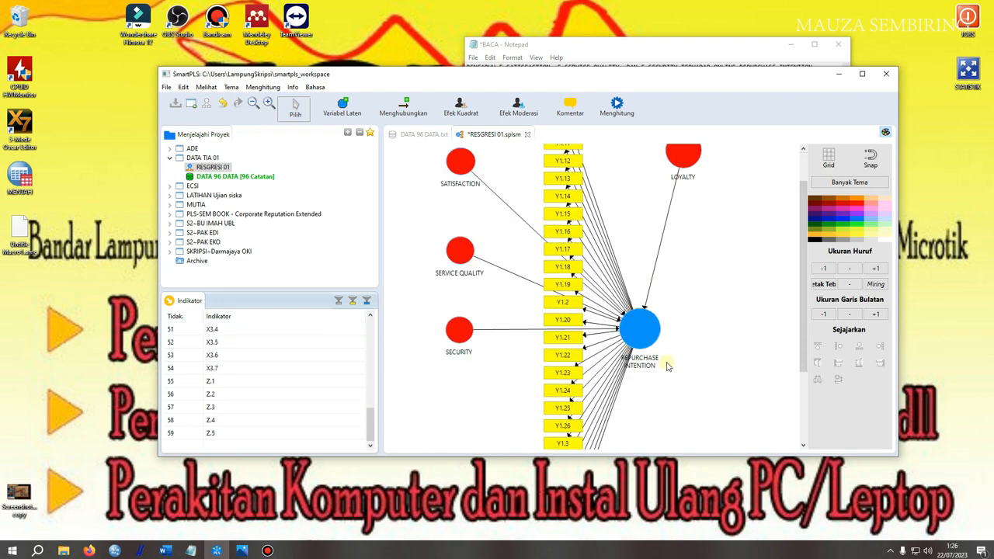
# Step: Try aligning the indicators of REPURCHASE INTENTION below the construct, and place them back on its left side
pyautogui.scroll(9, 654, 289)
pyautogui.click(643, 363)
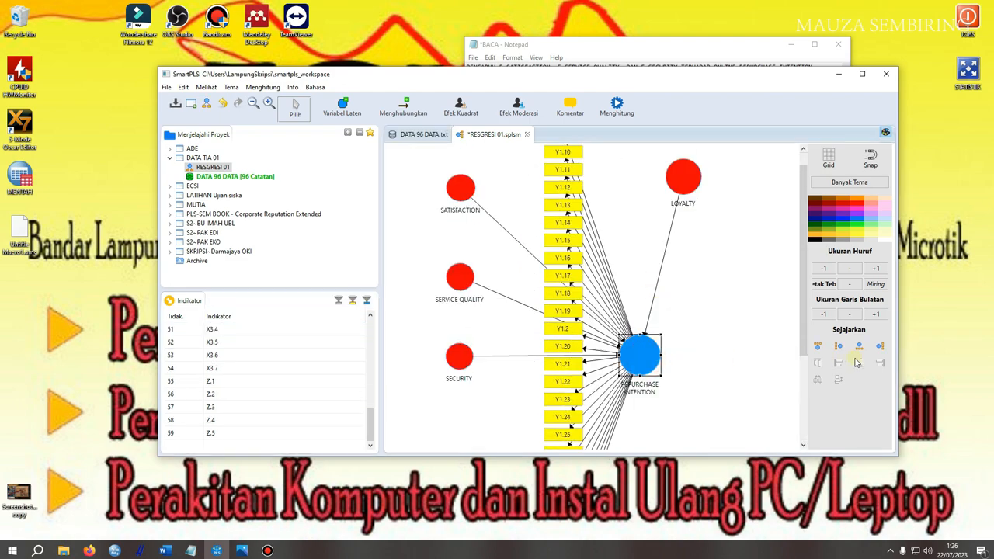
pyautogui.click(858, 347)
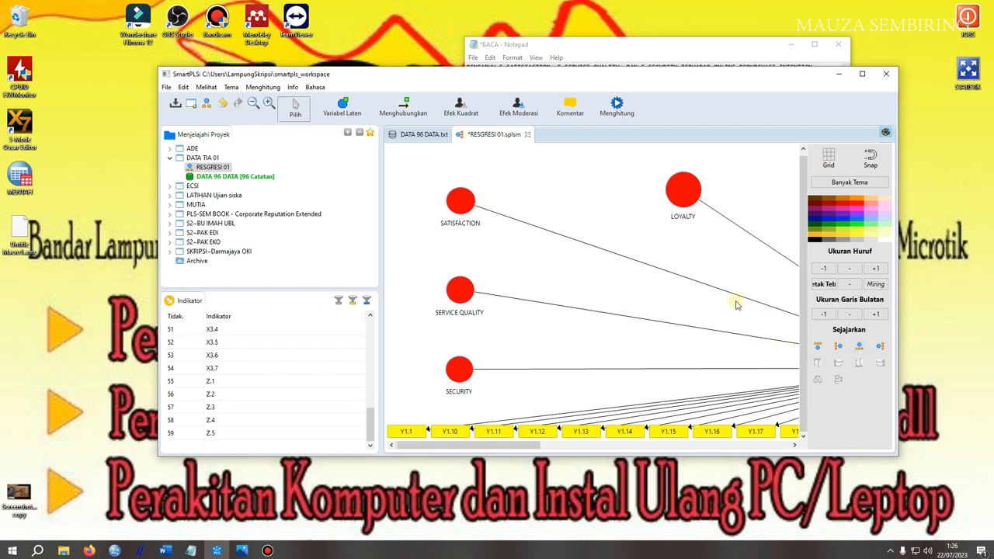
pyautogui.scroll(-2, 722, 299)
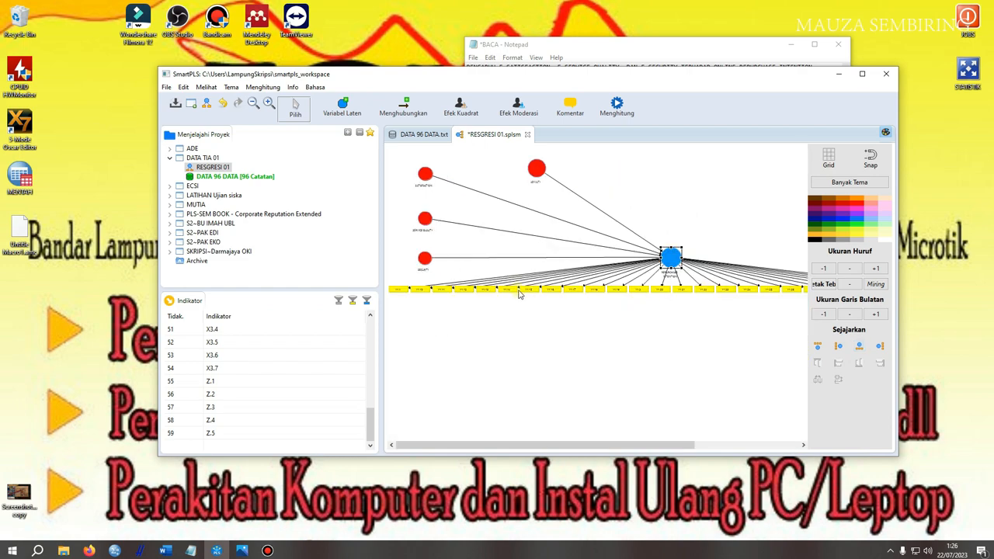
pyautogui.click(838, 347)
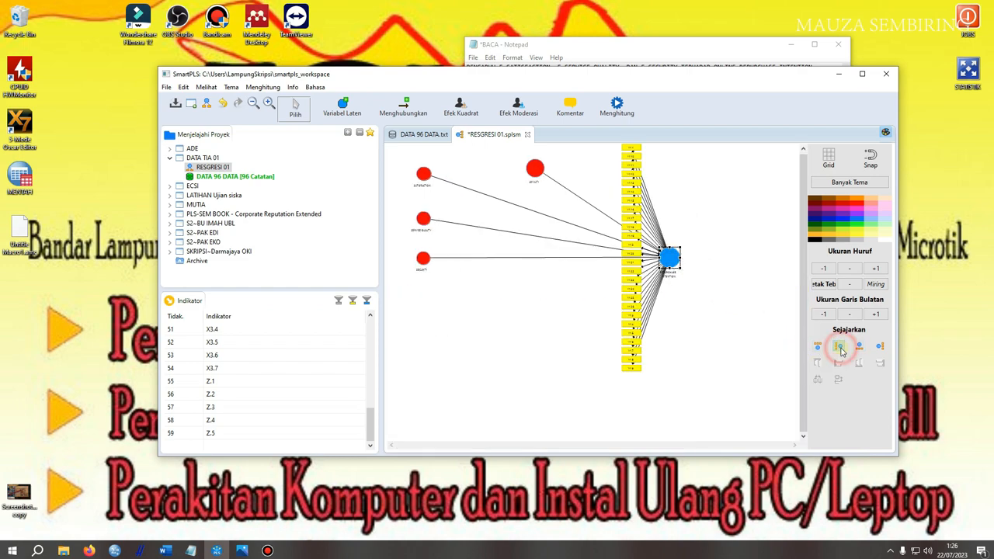
pyautogui.scroll(2, 660, 355)
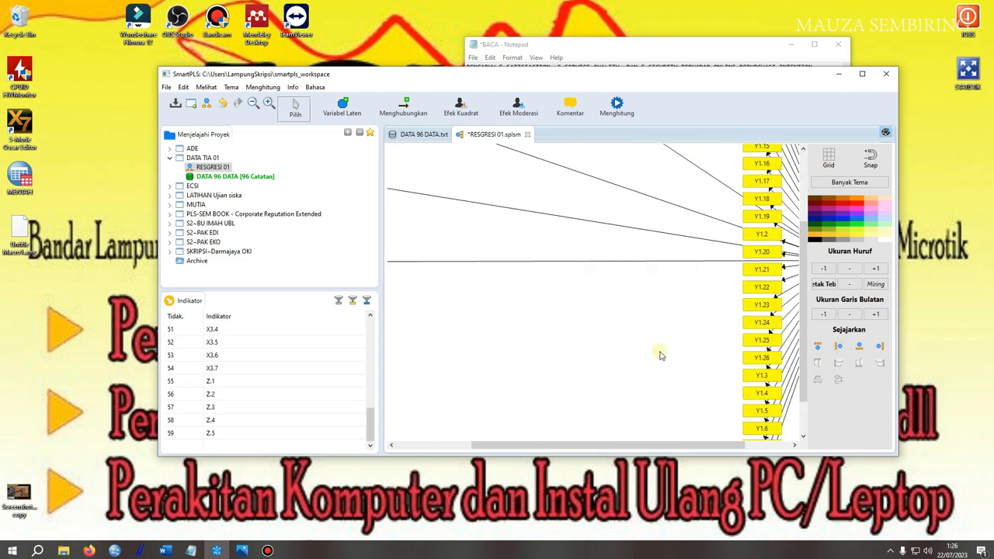
# Step: Undo the indicator alignments, the Y1 indicator assignment, the LOYALTY path and the SERVICE QUALITY move
pyautogui.scroll(-2, 660, 356)
pyautogui.hotkey('ctrl', 'z')
pyautogui.hotkey('ctrl', 'z')
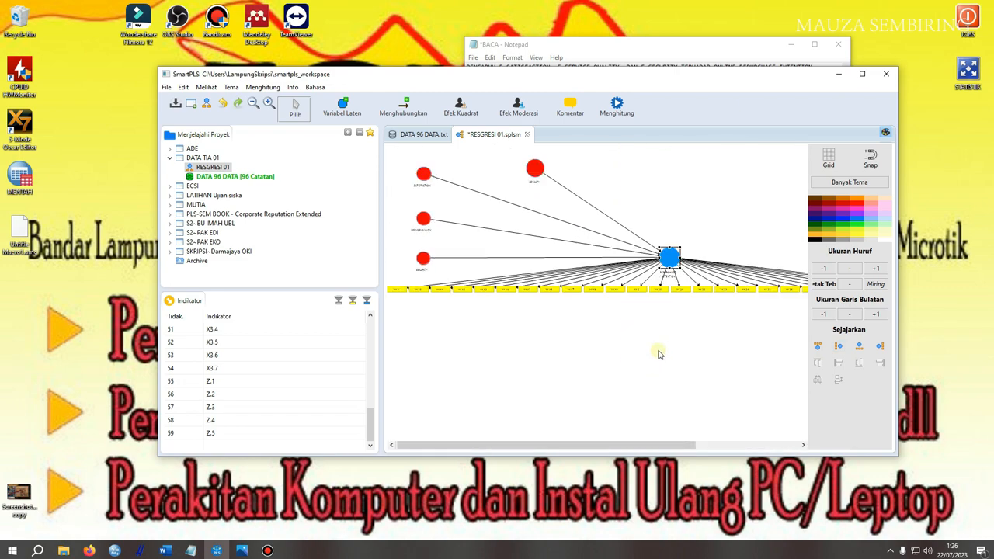
pyautogui.hotkey('ctrl', 'z')
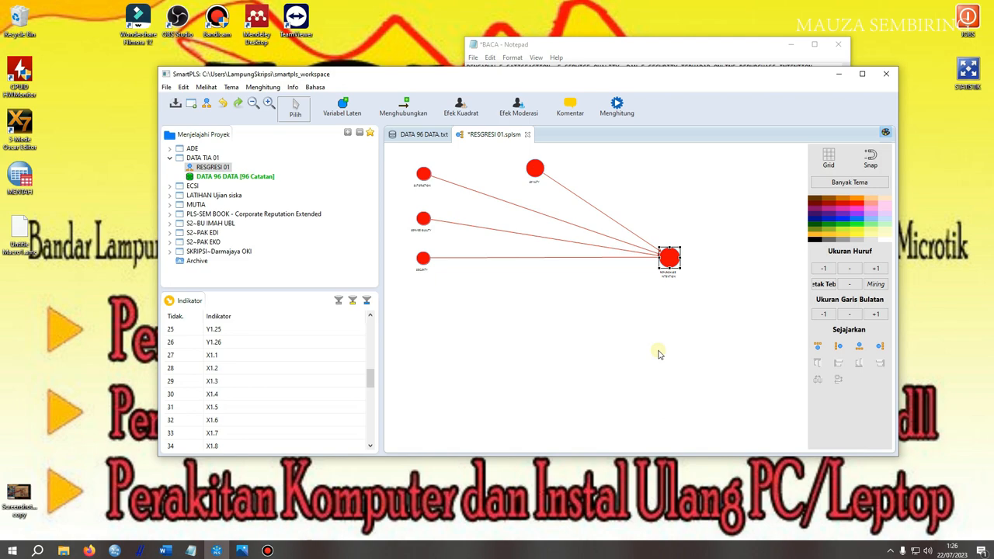
pyautogui.hotkey('ctrl', 'z')
pyautogui.hotkey('ctrl', 'z')
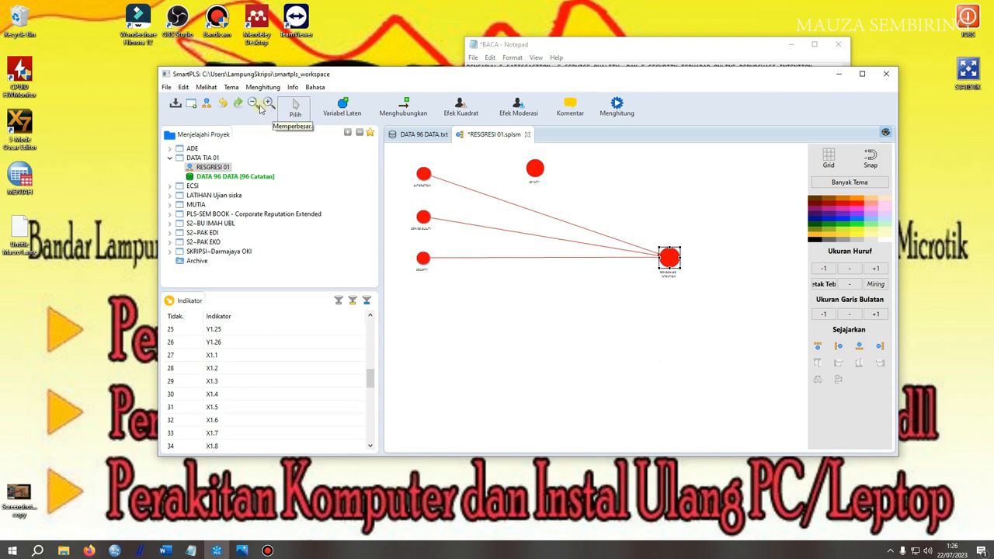
# Step: Redo all the undone changes up to the alignment of the Y1 indicators left of REPURCHASE INTENTION
pyautogui.click(238, 104)
pyautogui.click(238, 104)
pyautogui.click(238, 104)
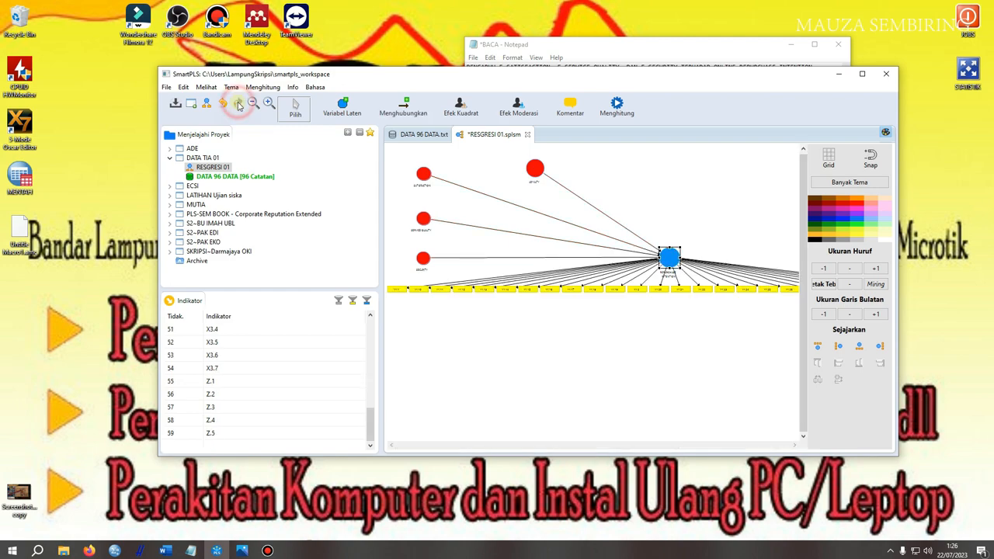
pyautogui.click(238, 104)
pyautogui.click(238, 104)
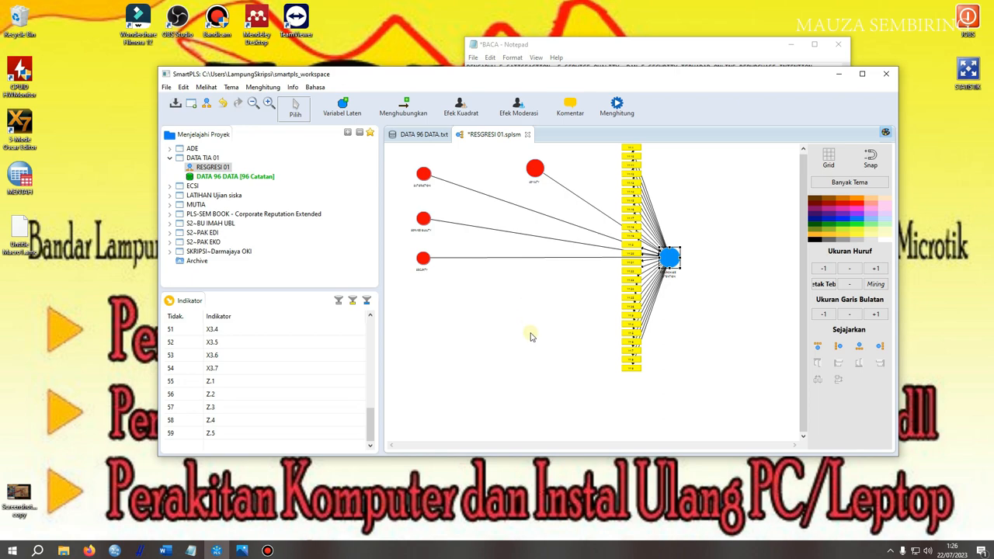
# Step: Move REPURCHASE INTENTION with its indicators closer to the other constructs, just below LOYALTY
pyautogui.scroll(1, 531, 337)
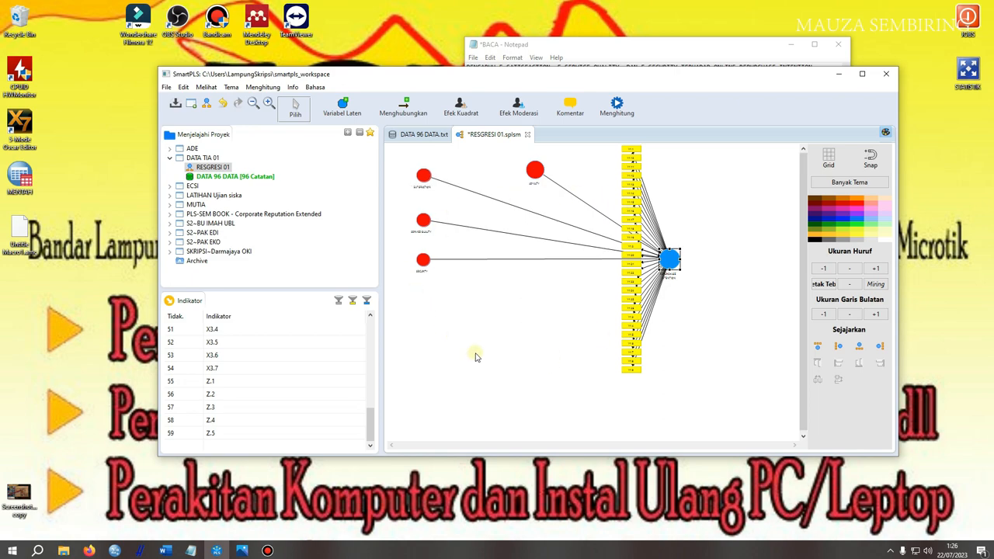
pyautogui.scroll(3, 476, 357)
pyautogui.scroll(-3, 477, 357)
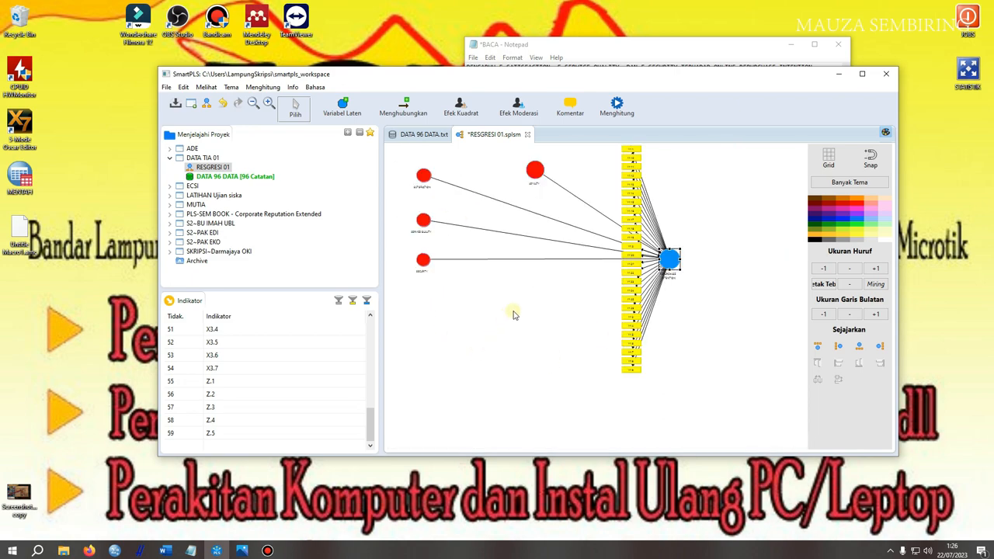
pyautogui.moveTo(666, 256); pyautogui.dragTo(501, 257)
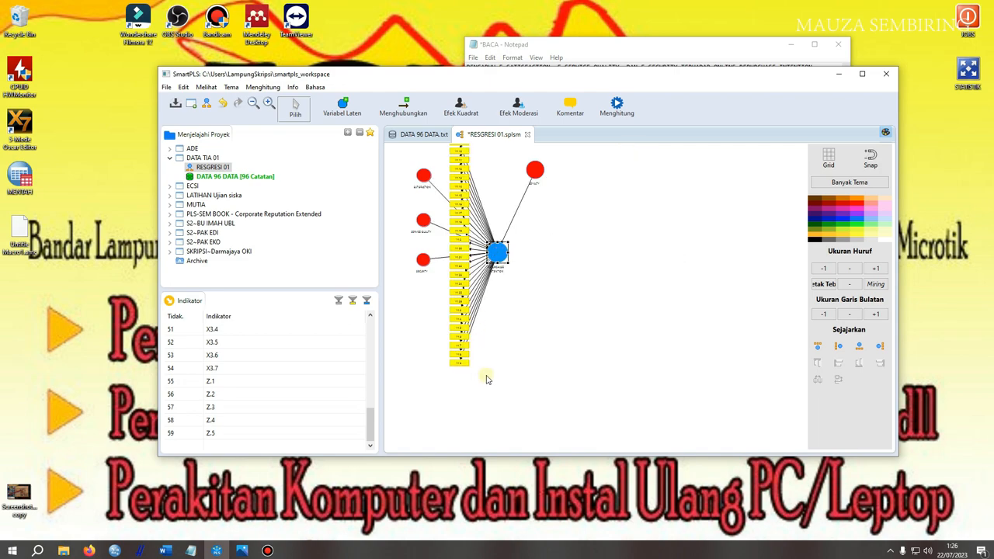
# Step: Maximize the window, make all the Y1 indicator boxes narrower and bring them closer to REPURCHASE INTENTION
pyautogui.scroll(5, 508, 374)
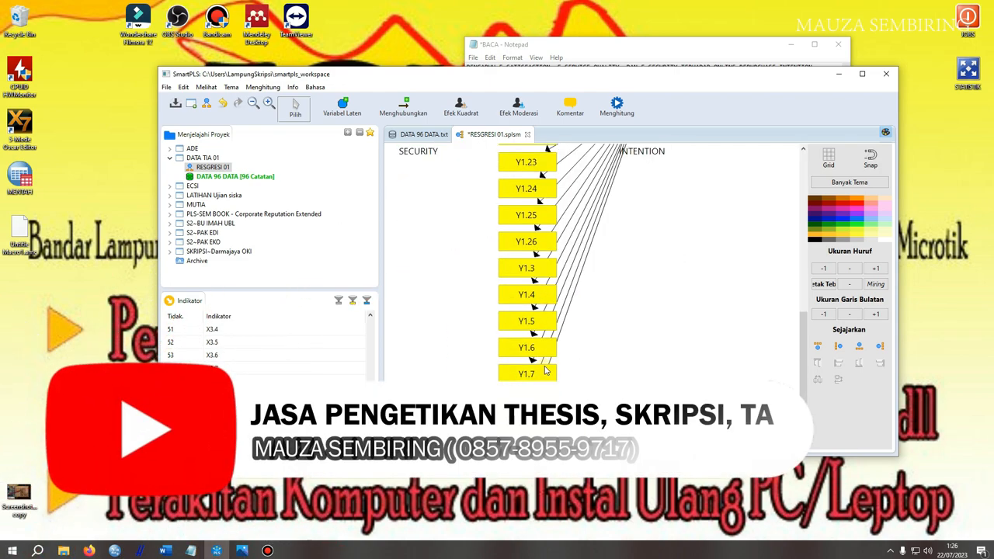
pyautogui.click(862, 74)
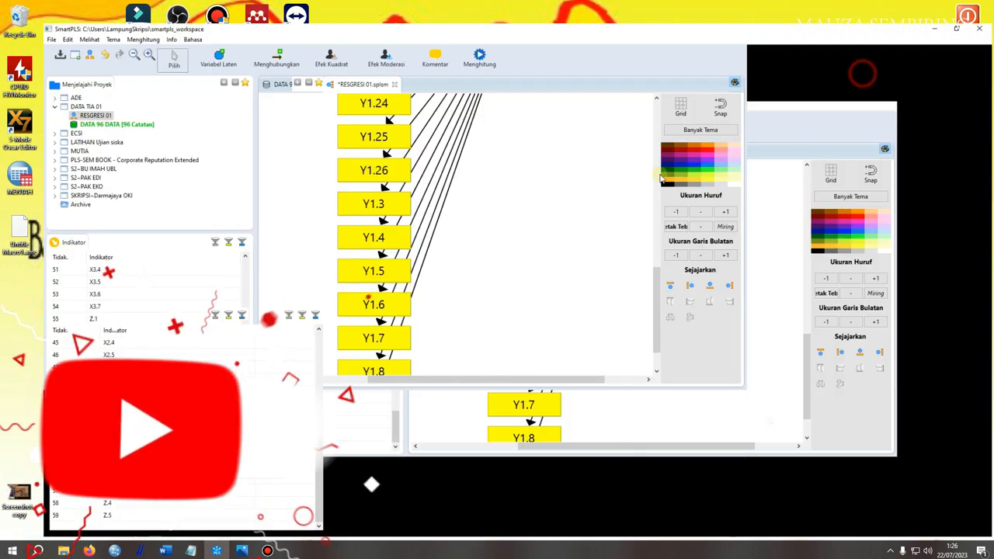
pyautogui.scroll(-5, 510, 313)
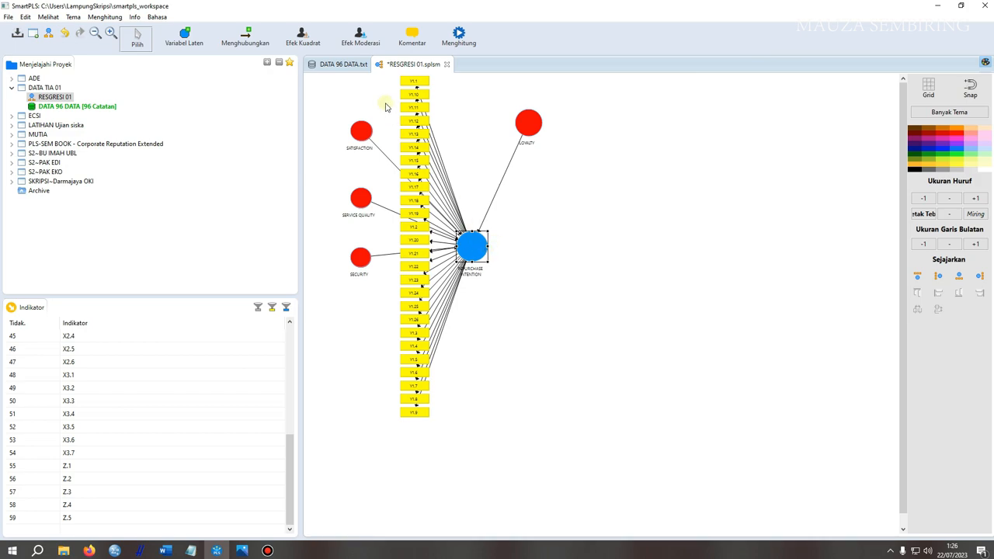
pyautogui.moveTo(417, 82); pyautogui.dragTo(422, 423)
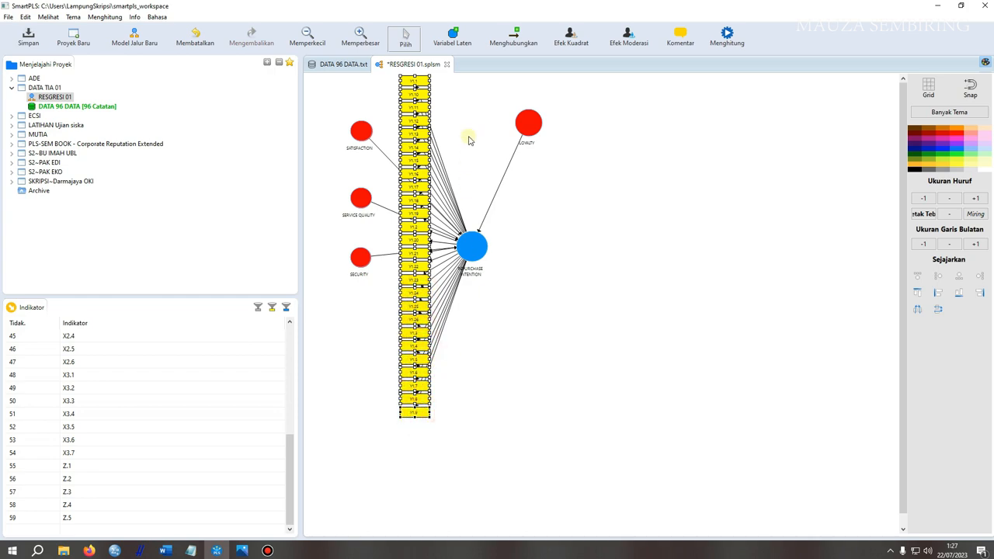
pyautogui.moveTo(414, 76); pyautogui.dragTo(426, 117)
pyautogui.click(398, 92)
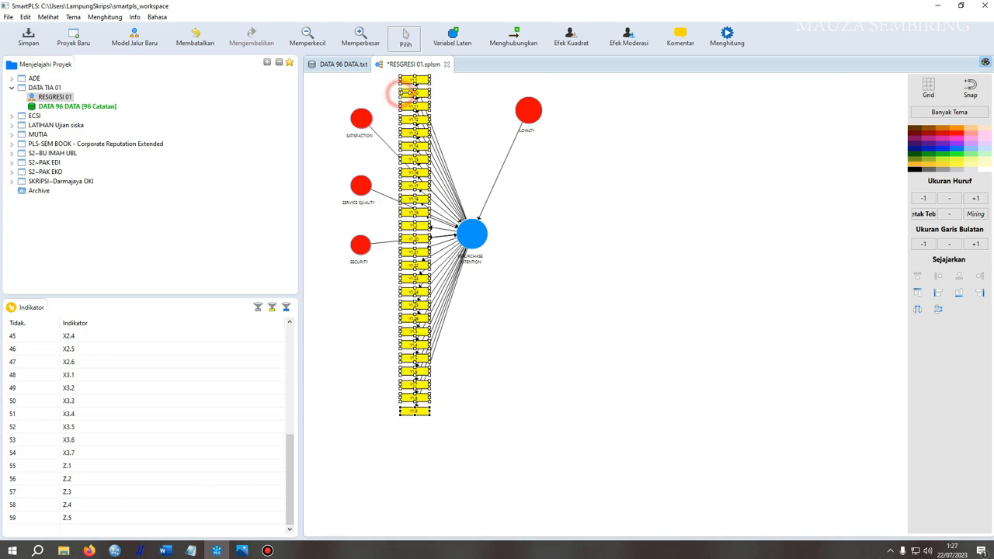
pyautogui.moveTo(425, 105); pyautogui.dragTo(448, 109)
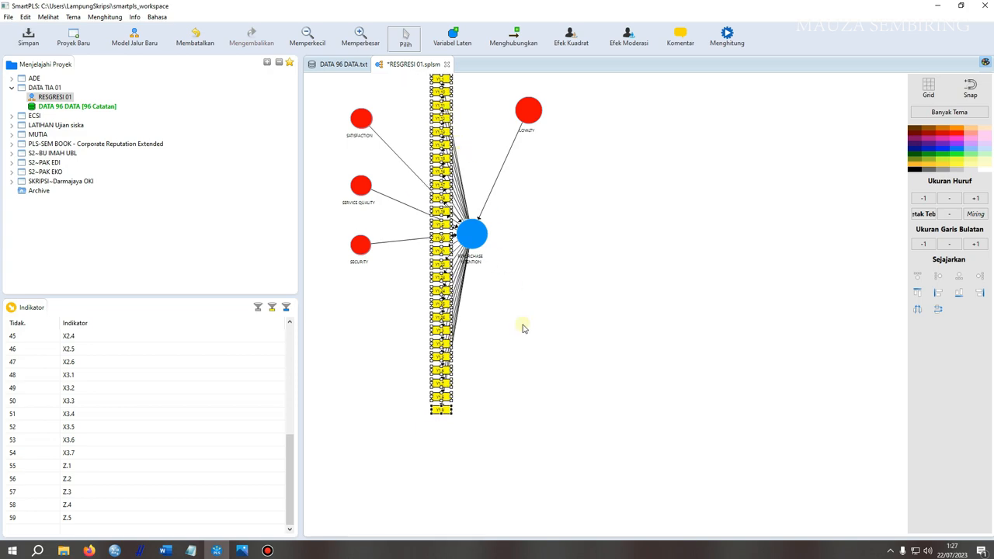
pyautogui.click(484, 424)
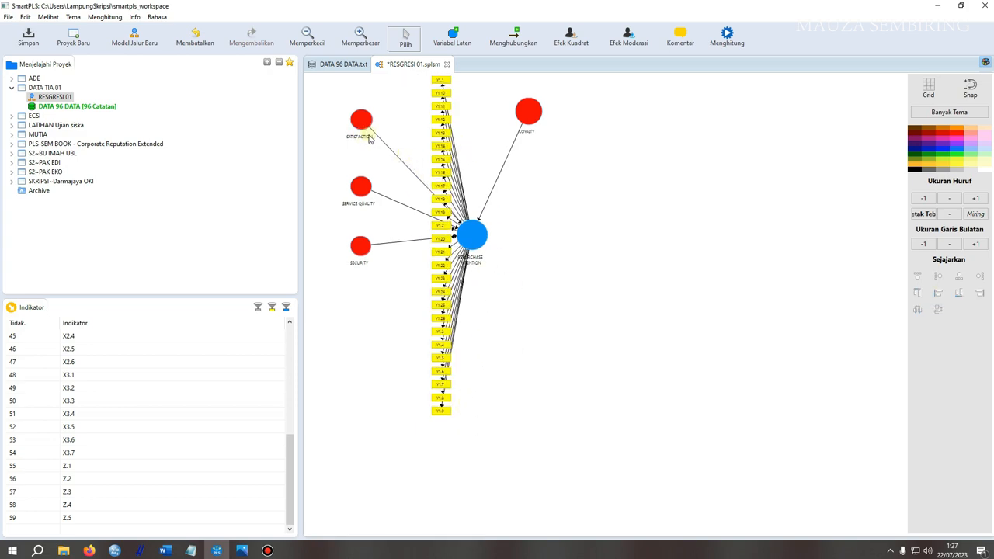
# Step: Assign indicators X1.1 to X1.15 to SATISFACTION and place the construct with its indicators above SERVICE QUALITY
pyautogui.click(75, 338)
pyautogui.scroll(6, 118, 349)
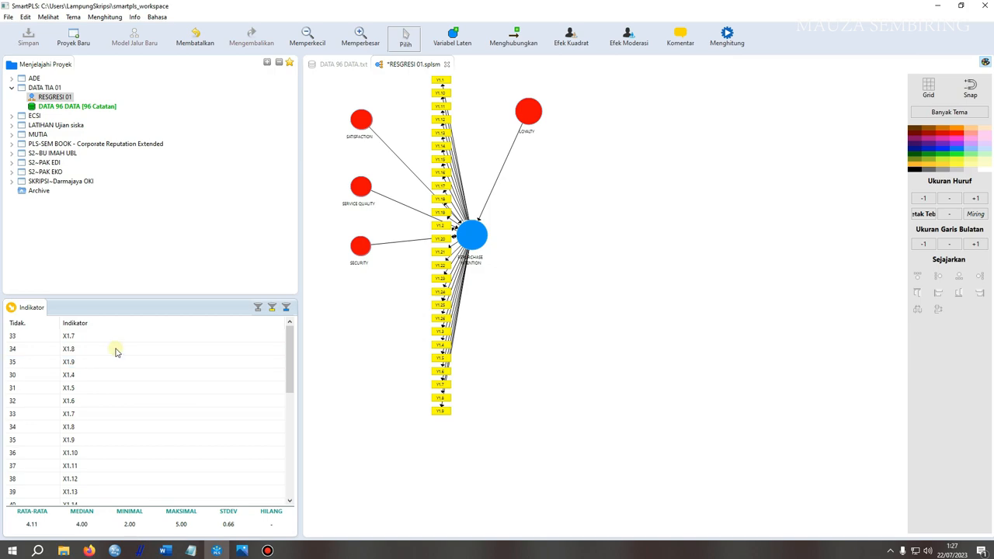
pyautogui.click(107, 339)
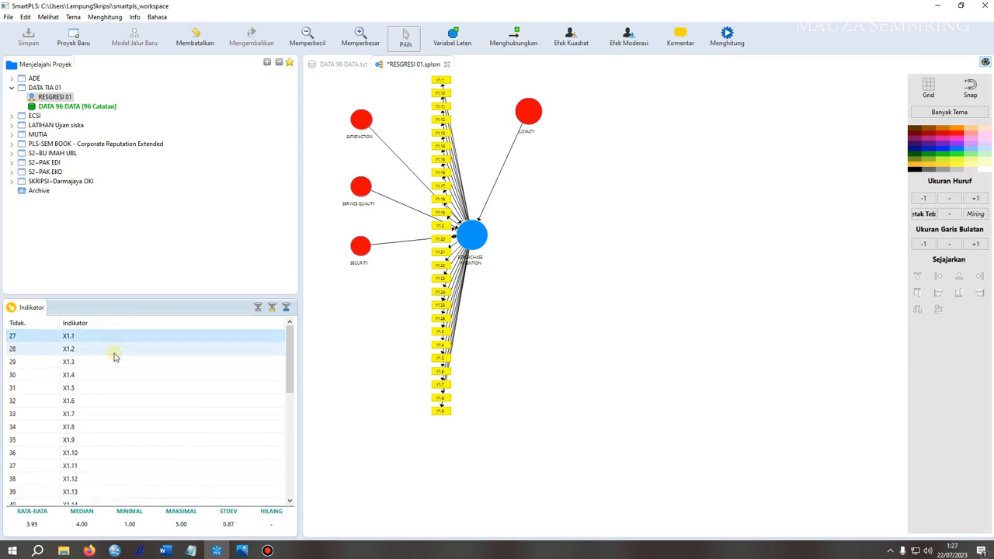
pyautogui.scroll(-1, 114, 365)
pyautogui.keyDown('shift'); pyautogui.click(100, 476); pyautogui.keyUp('shift')
pyautogui.moveTo(100, 394); pyautogui.dragTo(361, 127)
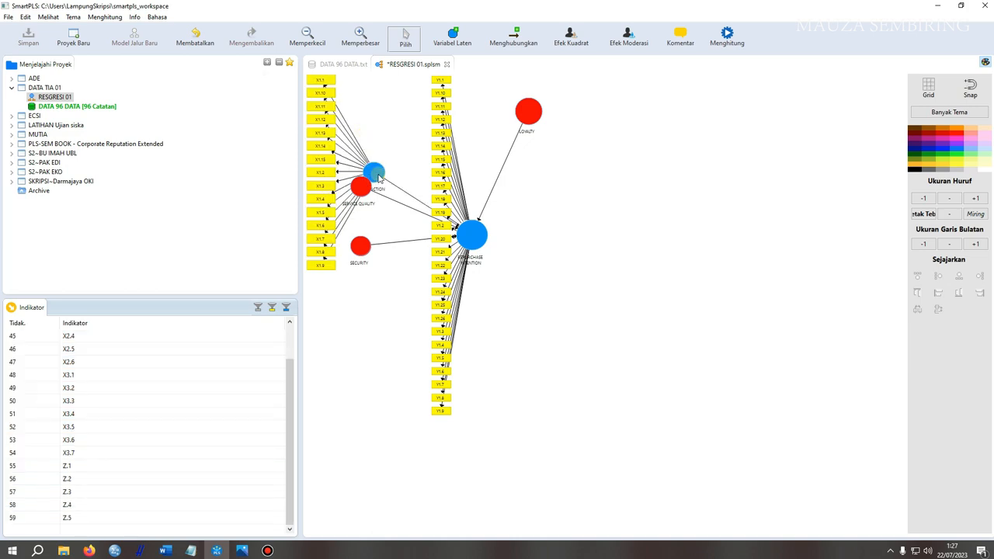
pyautogui.moveTo(373, 174); pyautogui.dragTo(375, 144)
pyautogui.scroll(1, 389, 296)
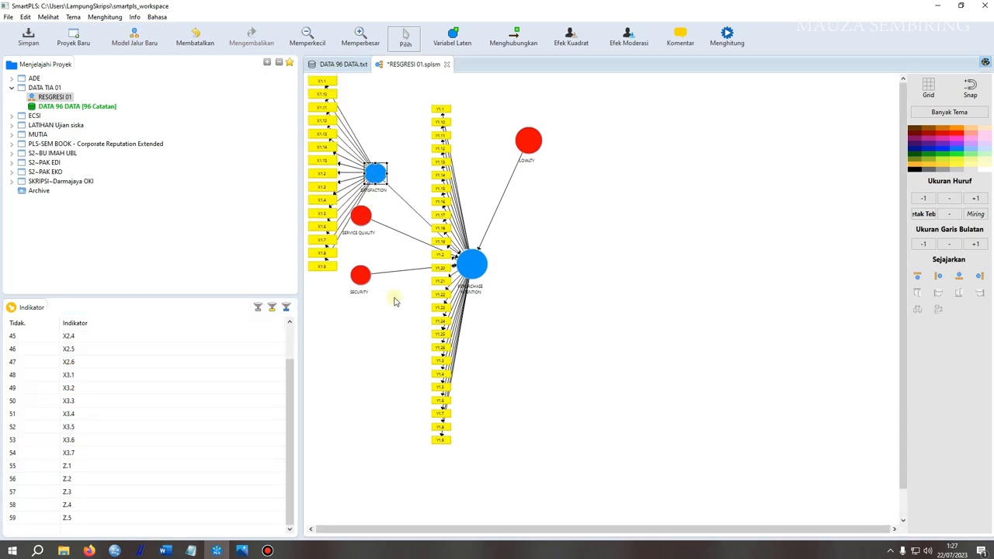
# Step: Move SECURITY and SERVICE QUALITY further down the model and assign indicators X2.1 to X2.6 to SERVICE QUALITY
pyautogui.click(361, 276)
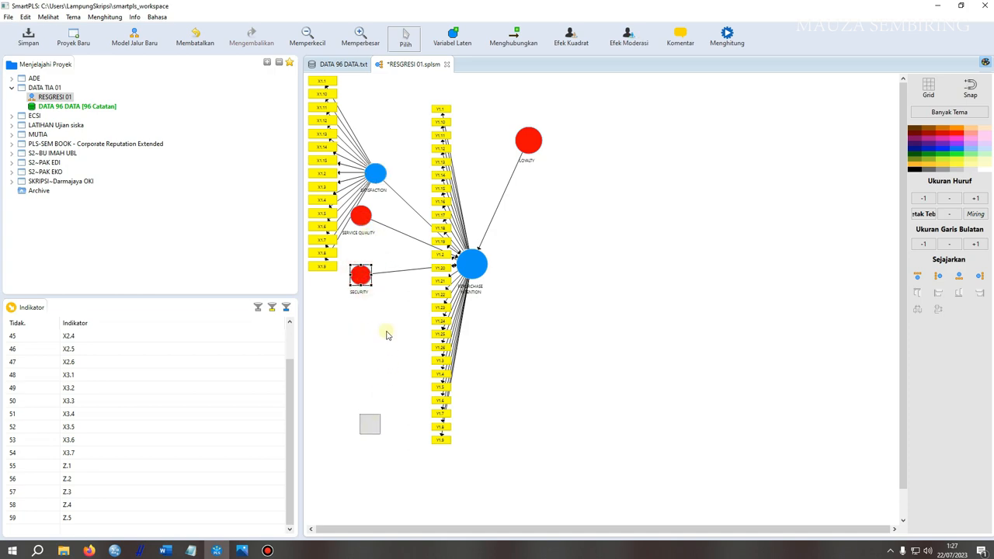
pyautogui.moveTo(365, 217); pyautogui.dragTo(381, 281)
pyautogui.moveTo(100, 352); pyautogui.dragTo(376, 316)
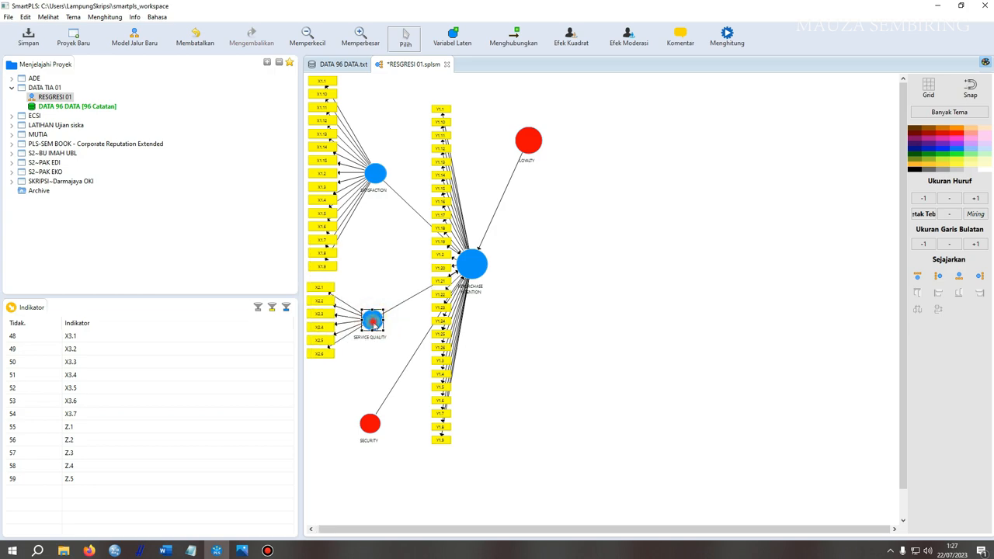
# Step: Assign indicators X3.1 to X3.7 to SECURITY, aligned on its left side, and shift the group slightly toward the Y1 indicators
pyautogui.moveTo(91, 336); pyautogui.dragTo(373, 423)
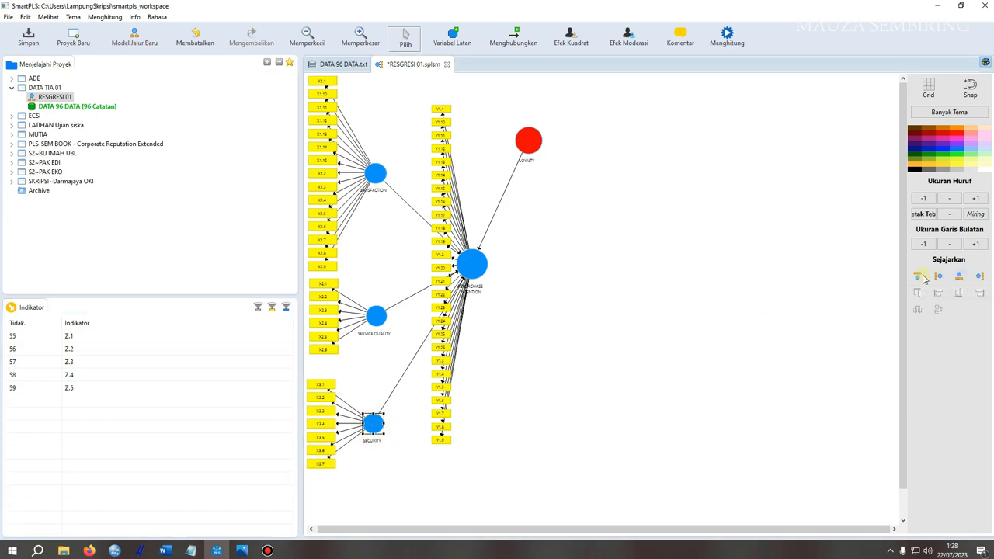
pyautogui.click(917, 277)
pyautogui.click(938, 277)
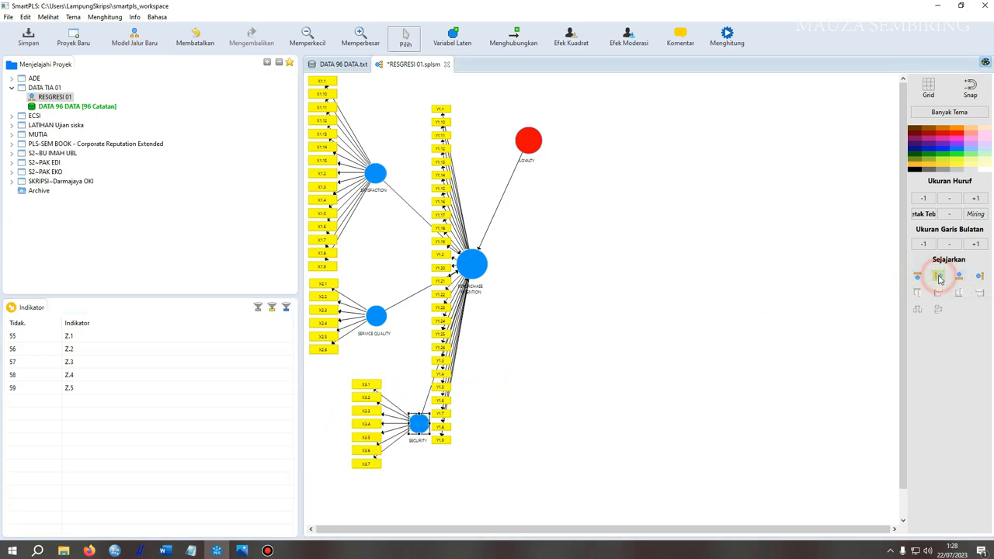
pyautogui.moveTo(403, 425); pyautogui.dragTo(404, 422)
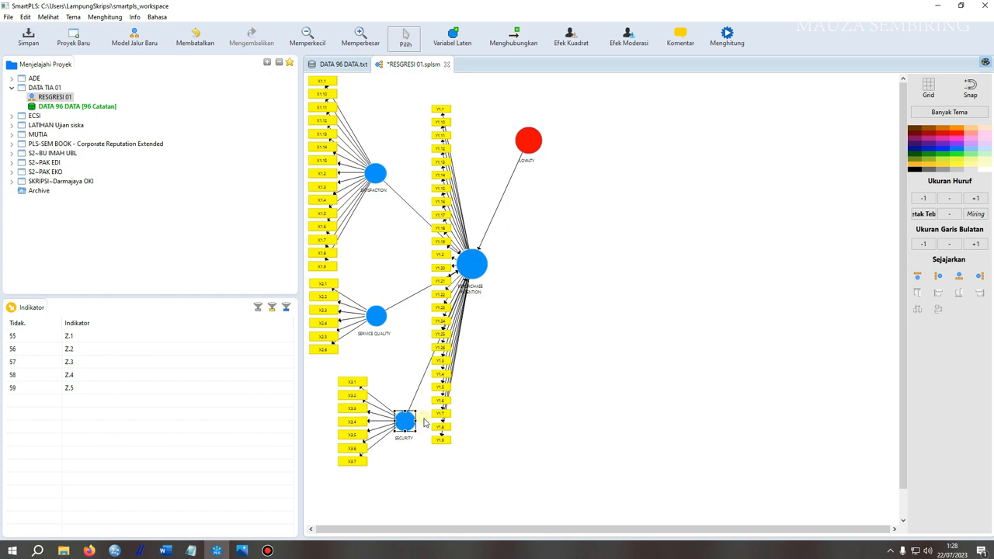
pyautogui.click(542, 345)
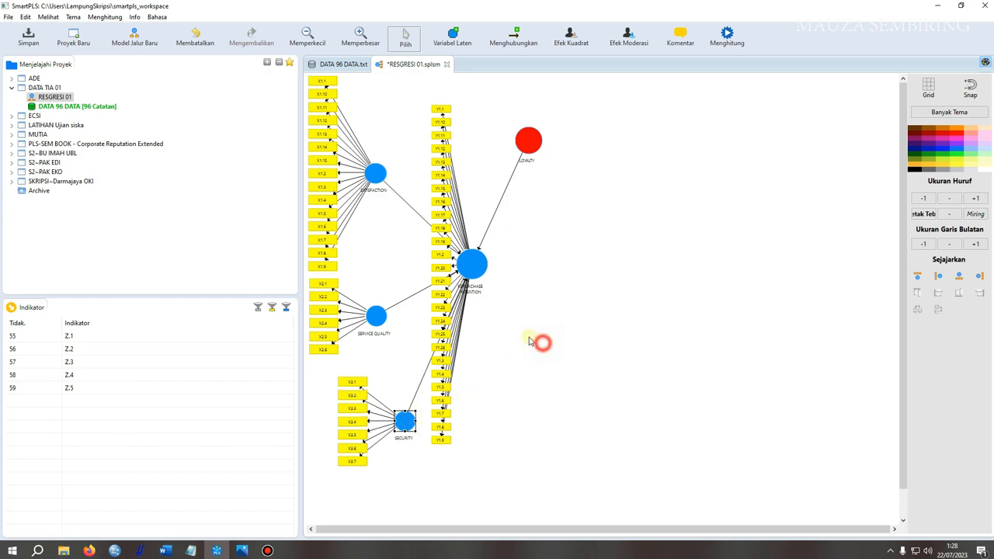
# Step: Assign indicators Z.1 to Z.5 to LOYALTY and align them on the construct's right side
pyautogui.click(83, 335)
pyautogui.keyDown('shift'); pyautogui.click(91, 382); pyautogui.keyUp('shift')
pyautogui.moveTo(93, 378); pyautogui.dragTo(533, 141)
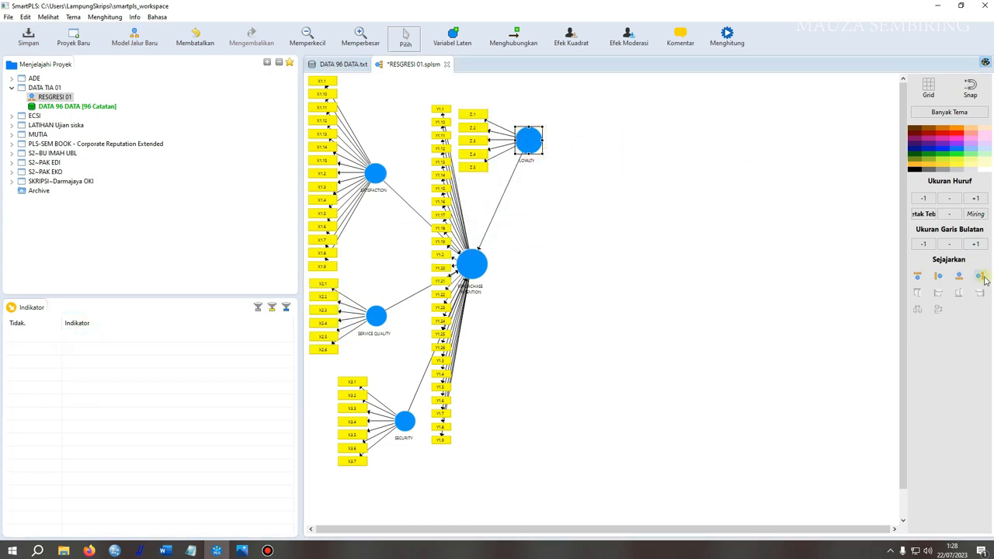
pyautogui.click(980, 277)
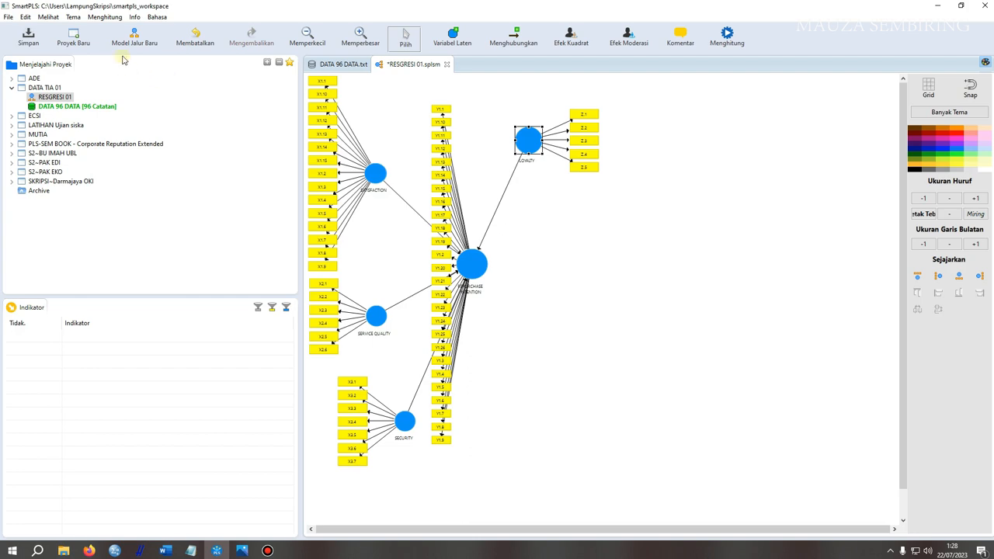
# Step: Change the maximum iterations of the PLS Algorithm and run the calculation
pyautogui.click(106, 18)
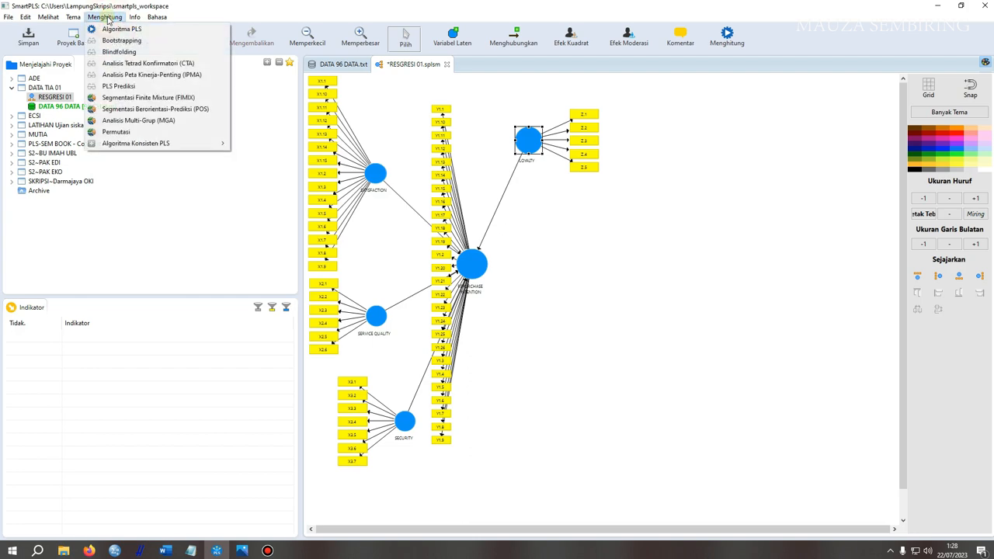
pyautogui.click(122, 29)
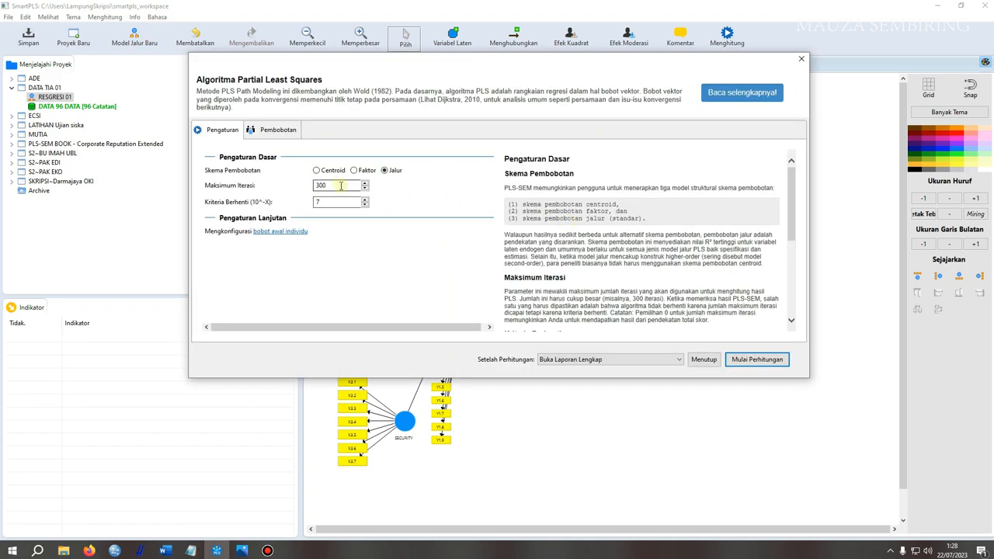
pyautogui.doubleClick(340, 186)
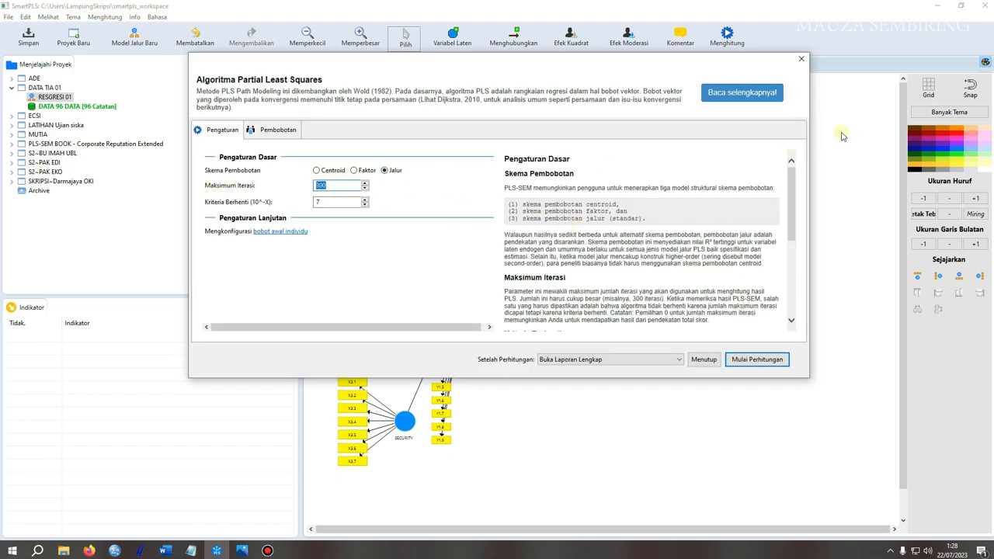
pyautogui.write('1')
pyautogui.click(753, 368)
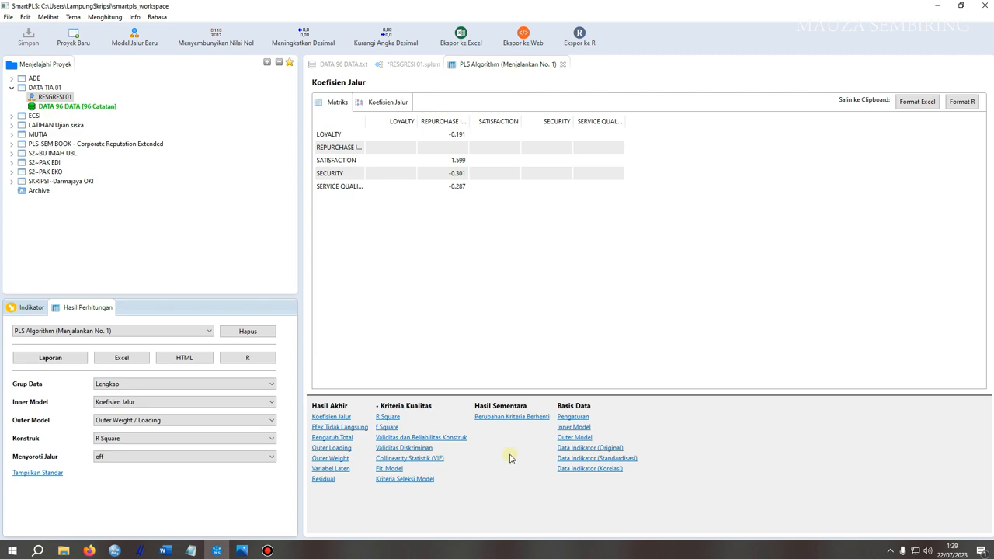
# Step: Open the Outer Loading results and examine the loadings of all indicators, especially those of REPURCHASE INTENTION
pyautogui.click(339, 449)
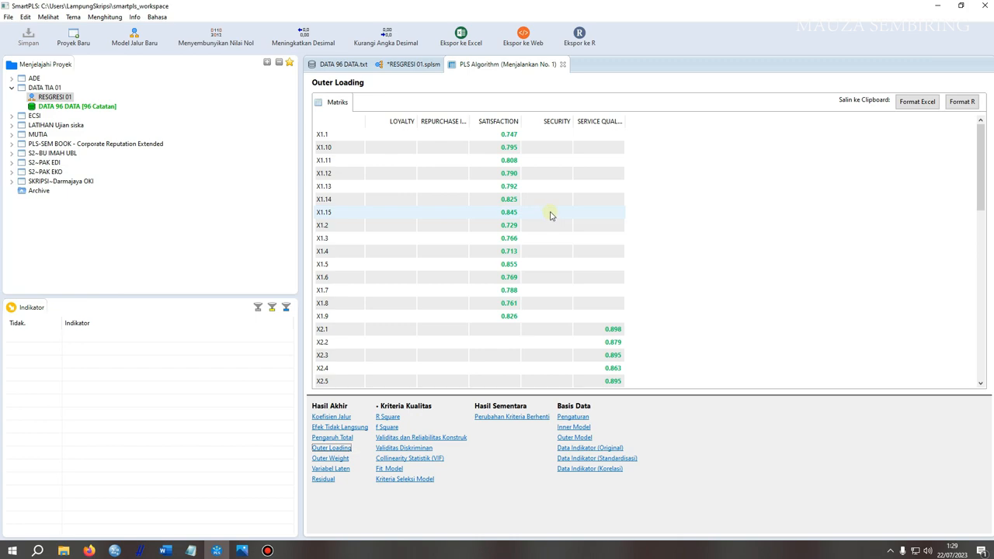
pyautogui.scroll(-6, 549, 215)
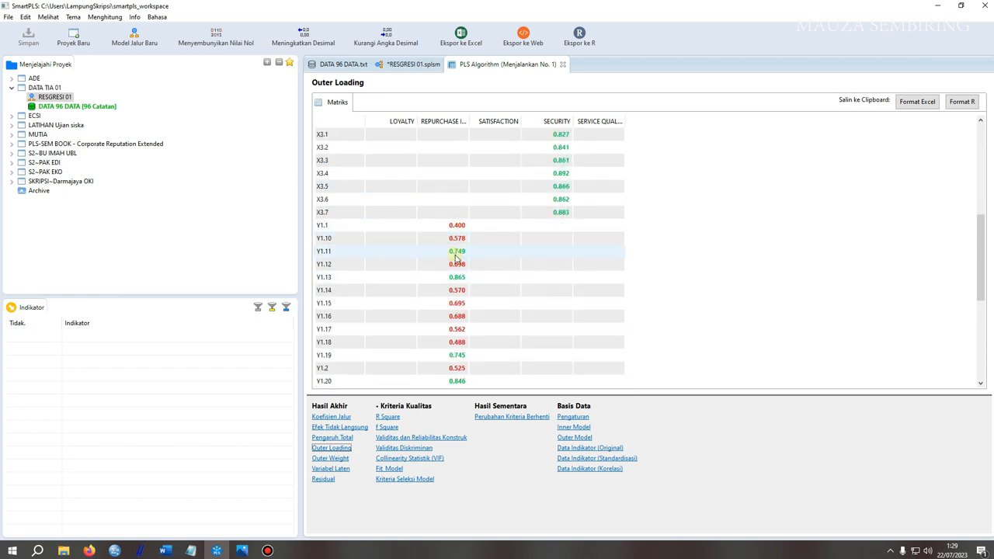
pyautogui.scroll(-3, 457, 259)
pyautogui.scroll(-3, 458, 261)
pyautogui.scroll(8, 470, 279)
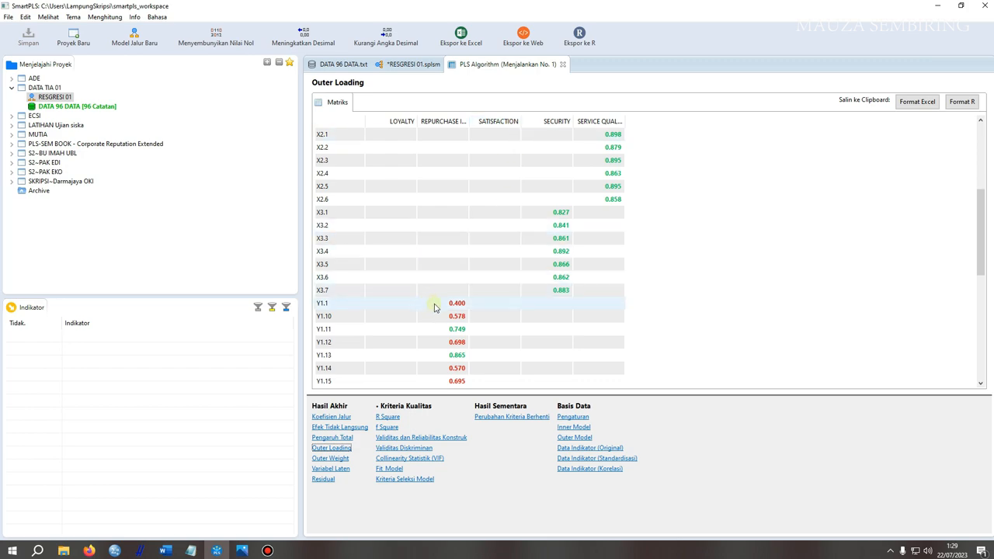
# Step: Switch to the BACA note in Notepad beside the results and add the line "dihapus v y" below the sample size
pyautogui.click(191, 550)
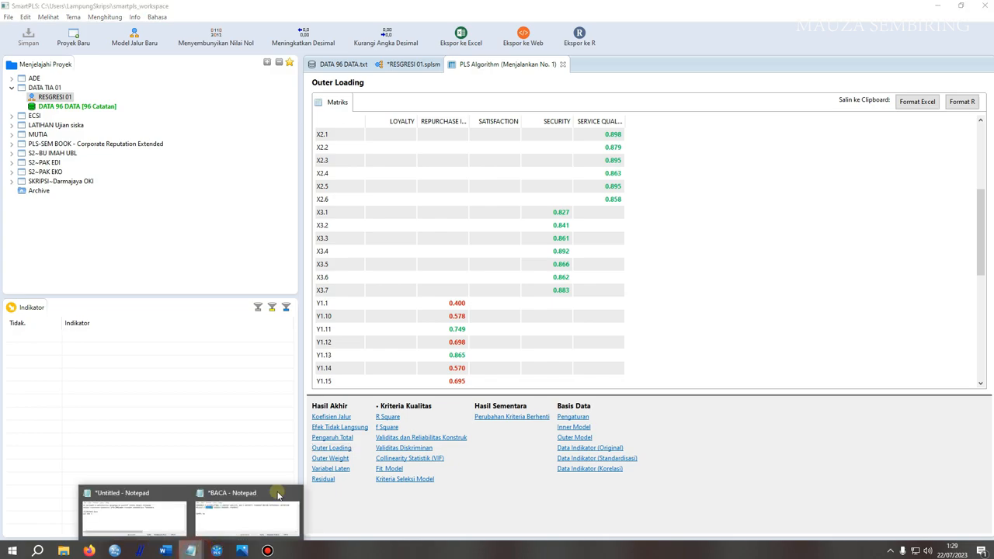
pyautogui.click(960, 7)
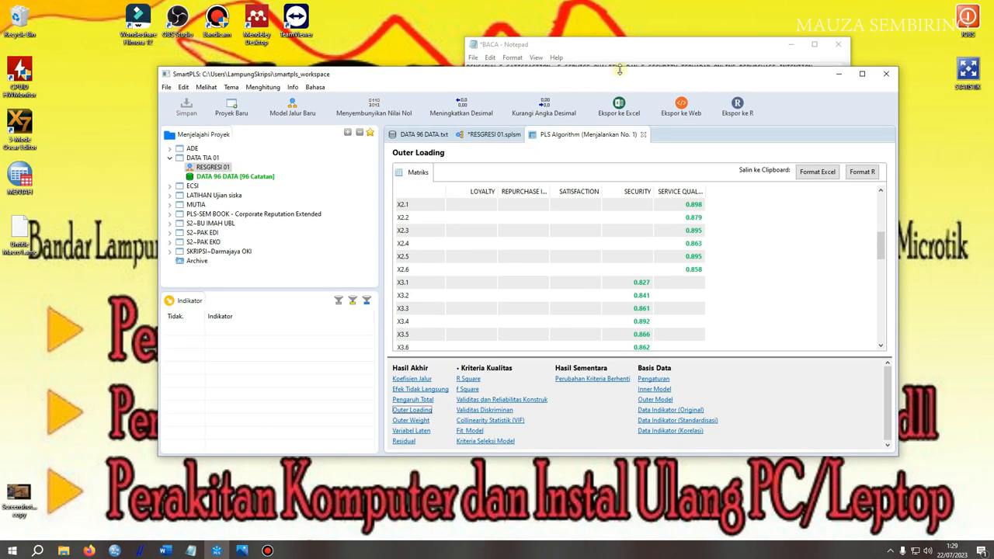
pyautogui.click(620, 65)
pyautogui.click(564, 100)
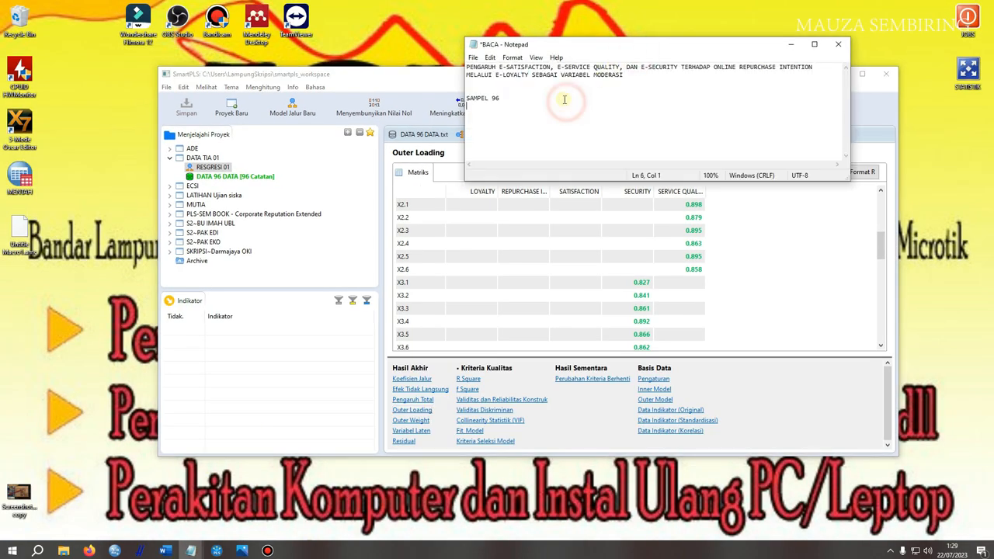
pyautogui.press('Return')
pyautogui.write('dihapus v y')
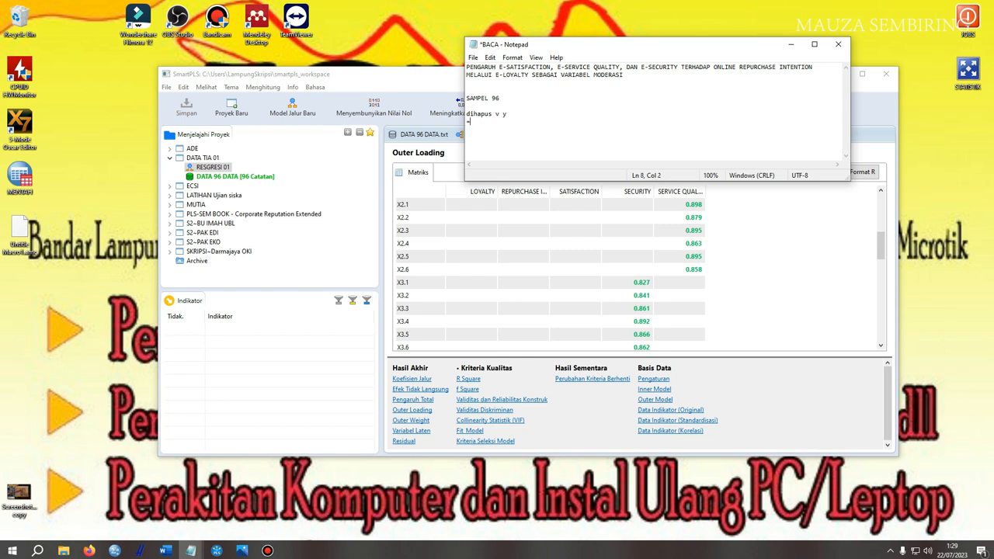
# Step: List the first Y1 indicators with red outer loadings in the note: 1, 10, 12, 14
pyautogui.scroll(-3, 719, 264)
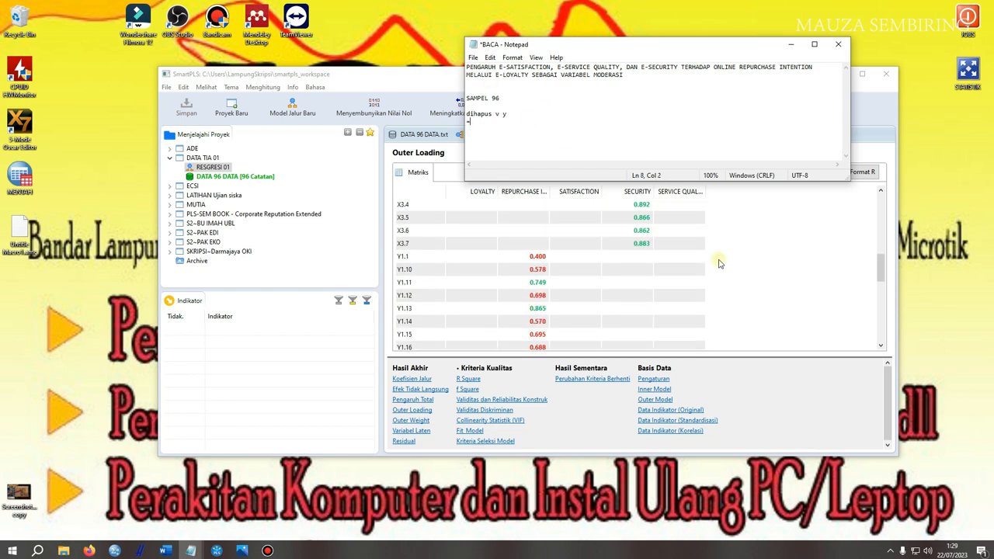
pyautogui.click(543, 126)
pyautogui.write('1')
pyautogui.press('Return')
pyautogui.write('10')
pyautogui.press('Left')
pyautogui.press('Left')
pyautogui.press('BackSpace')
pyautogui.write(',')
pyautogui.press('BackSpace')
pyautogui.write(',')
pyautogui.write('12')
pyautogui.write('1')
# Step: Complete the note's list with indicators 15, 16, 17, 18, 2, 3 and recheck it against the outer loadings
pyautogui.scroll(-3, 650, 247)
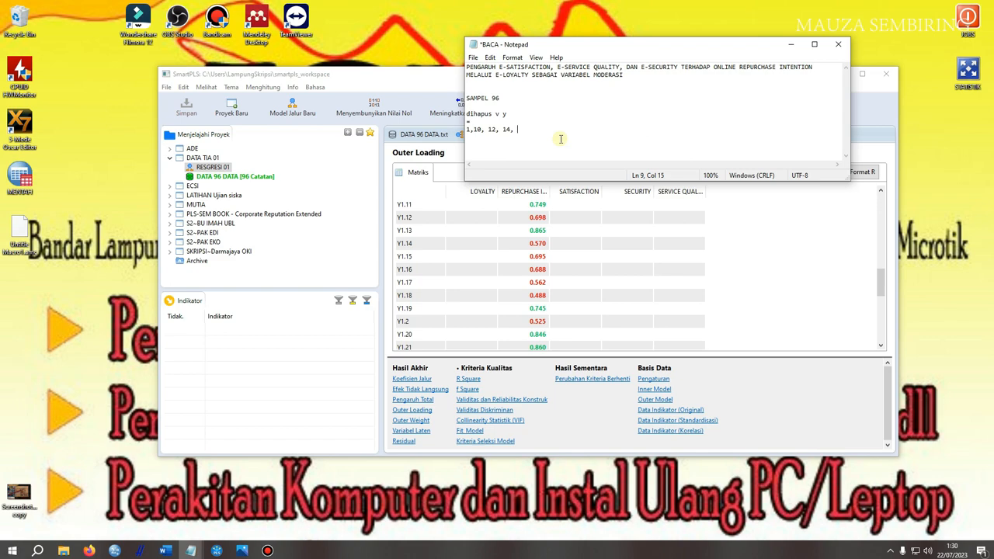
pyautogui.write('15, 16, 17, 18, 2')
pyautogui.scroll(-2, 567, 297)
pyautogui.scroll(-1, 568, 298)
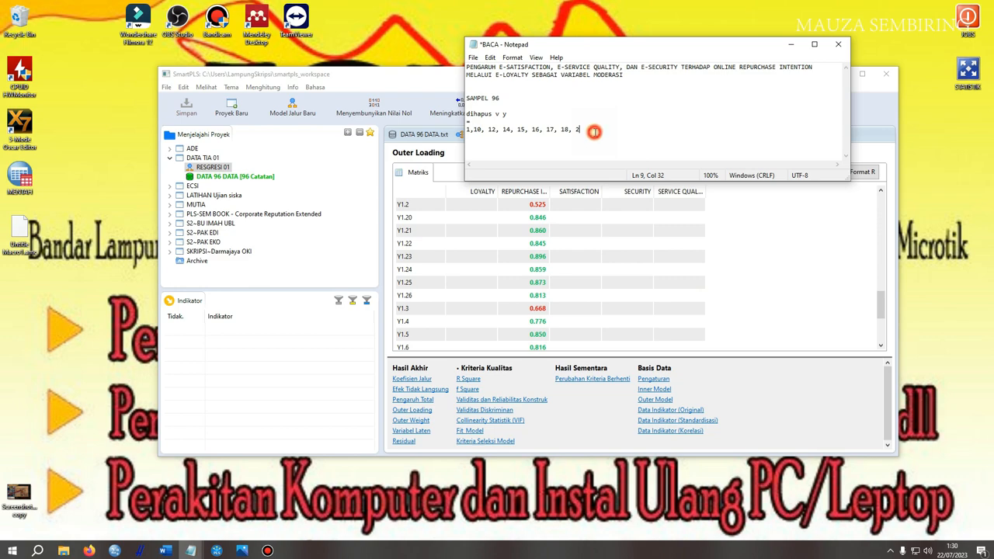
pyautogui.write(', 3')
pyautogui.scroll(-3, 586, 234)
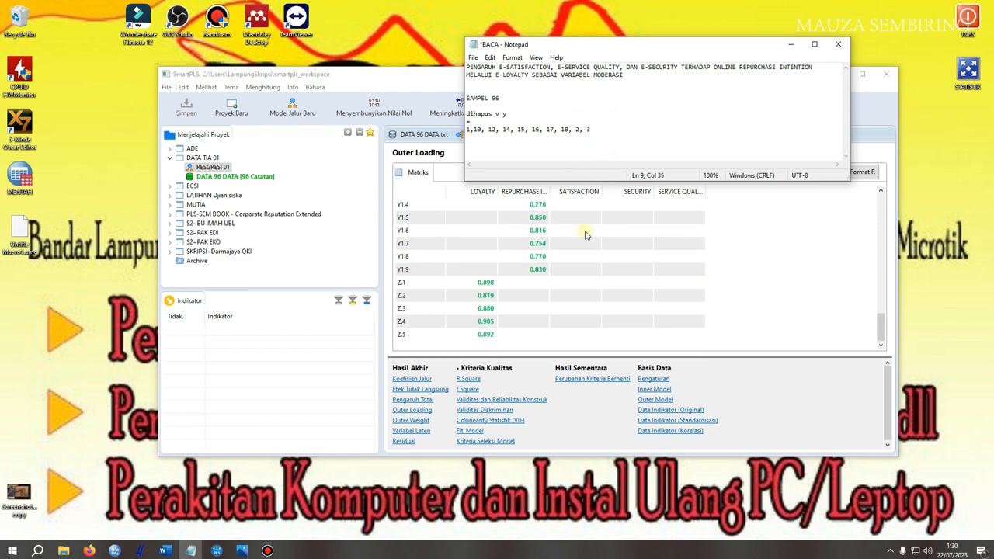
pyautogui.scroll(3, 586, 234)
pyautogui.scroll(-3, 586, 235)
pyautogui.scroll(6, 586, 233)
pyautogui.click(753, 234)
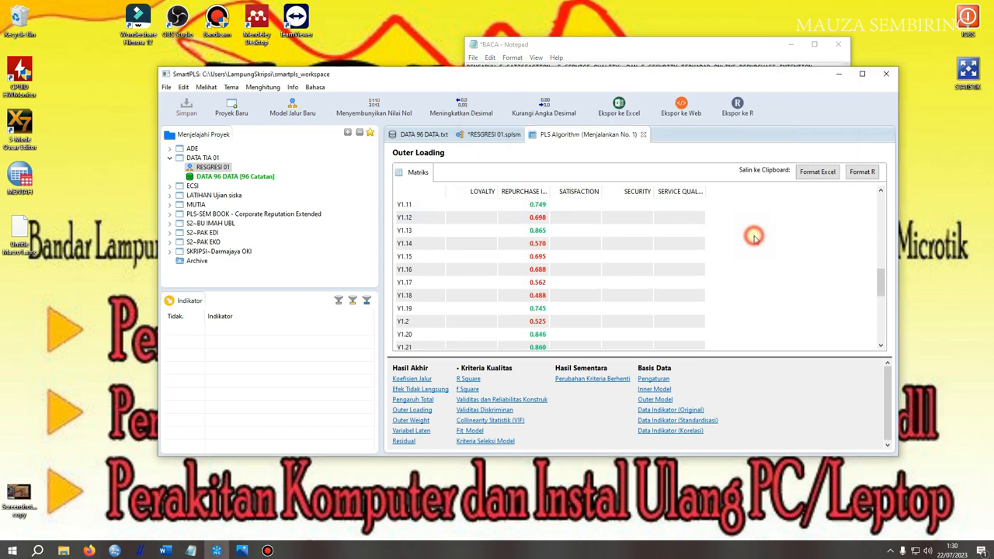
# Step: Close the PLS Algorithm results and return to the RESGRESI 01 model
pyautogui.click(497, 134)
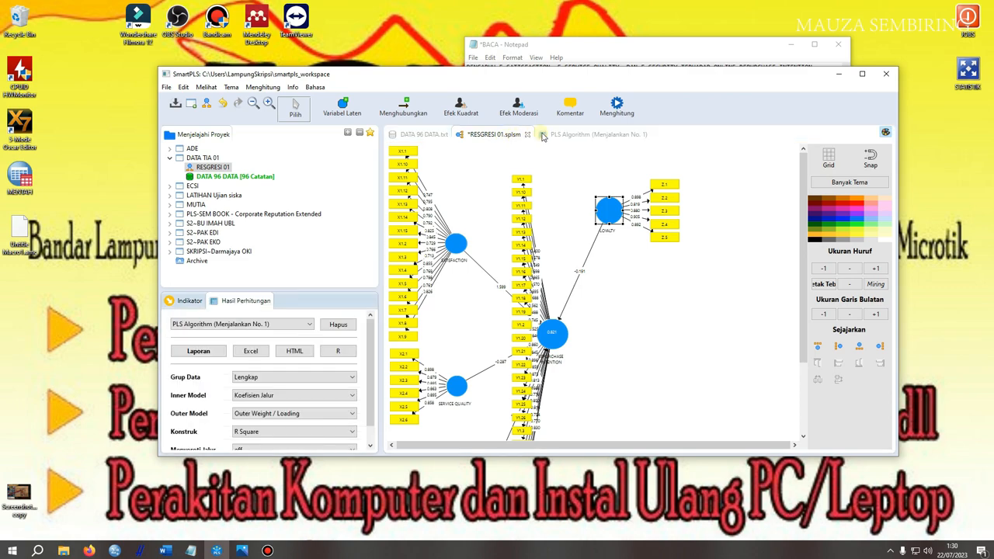
pyautogui.click(594, 135)
pyautogui.click(644, 135)
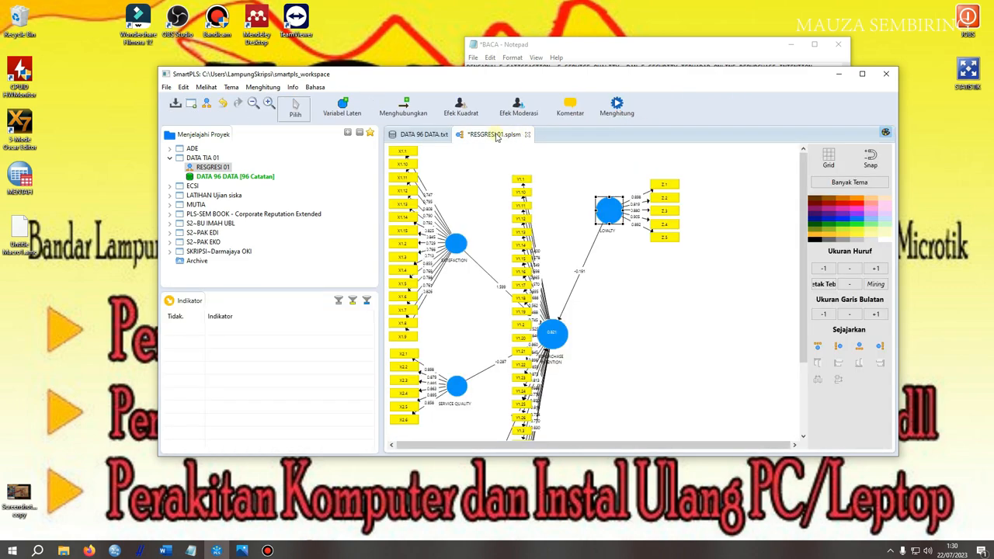
pyautogui.click(496, 134)
pyautogui.rightClick(221, 167)
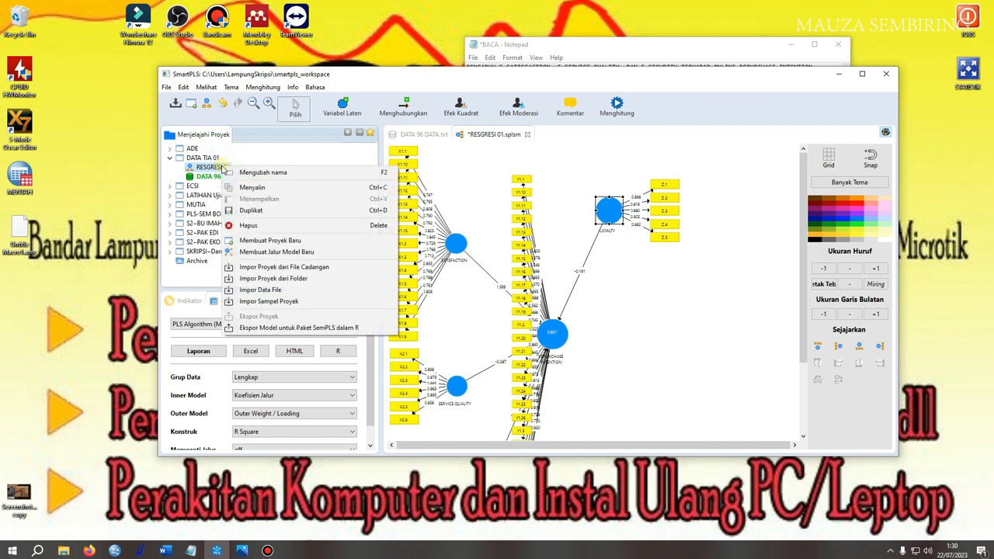
pyautogui.click(249, 210)
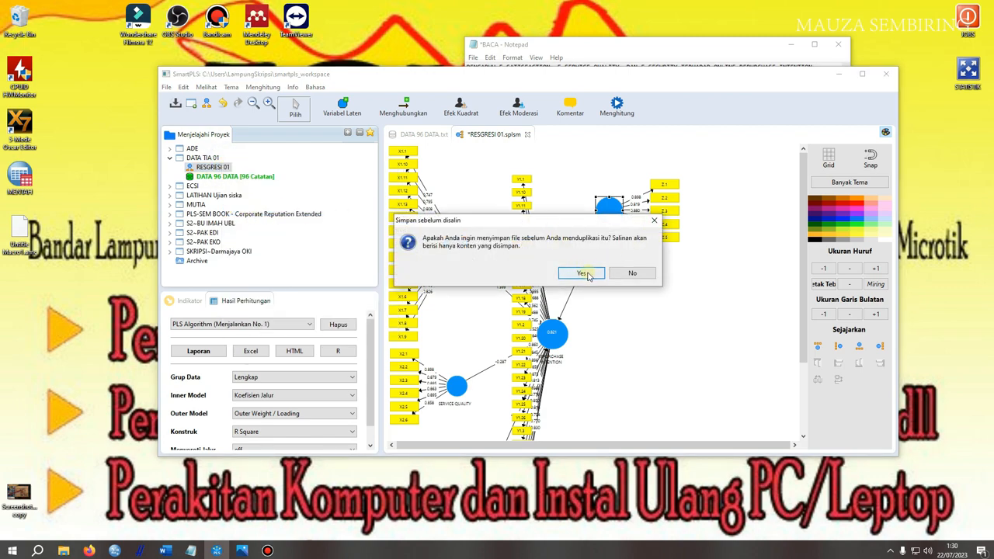
pyautogui.click(654, 222)
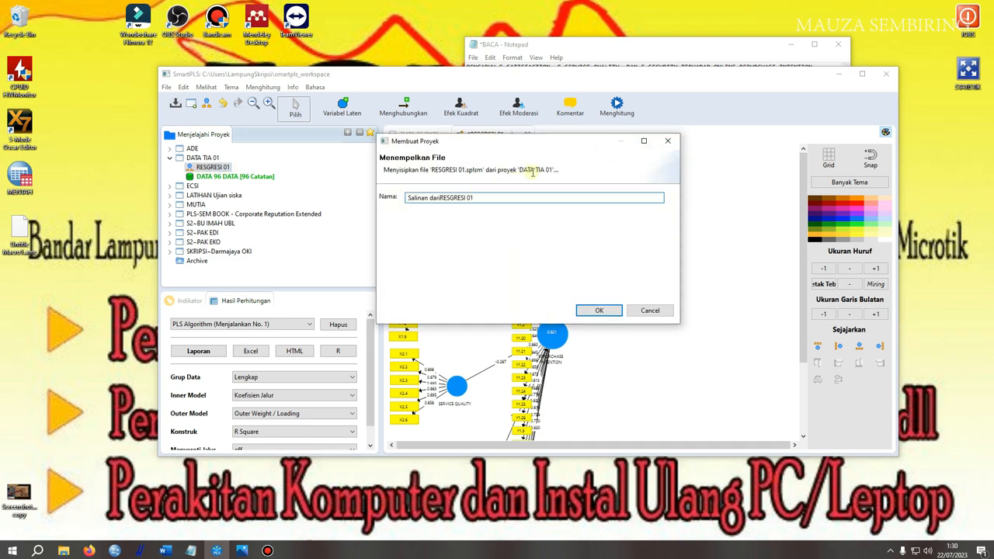
pyautogui.click(669, 145)
# Step: Save the RESGRESI 01 model and duplicate it within the DATA TIA 01 project as RESGRESI 02
pyautogui.click(478, 214)
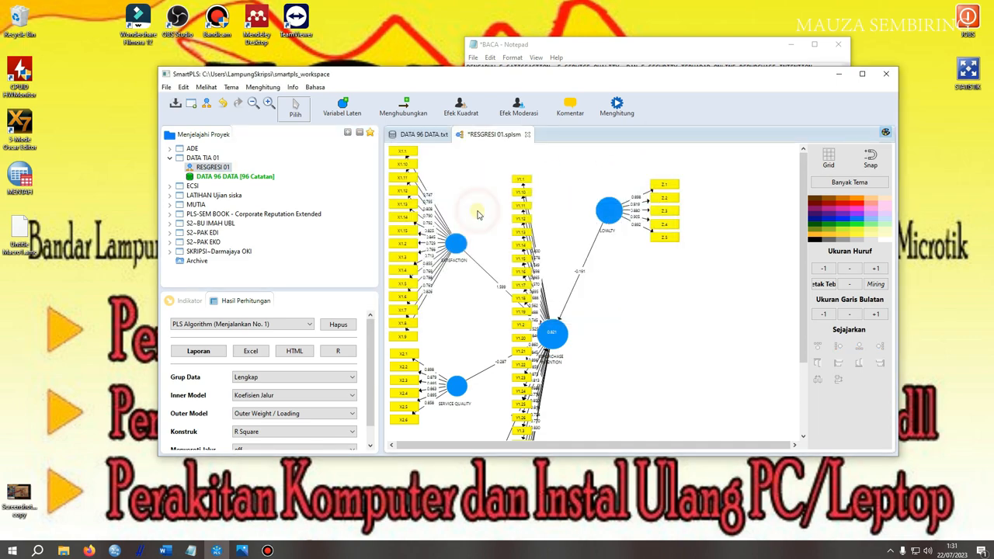
pyautogui.hotkey('ctrl', 's')
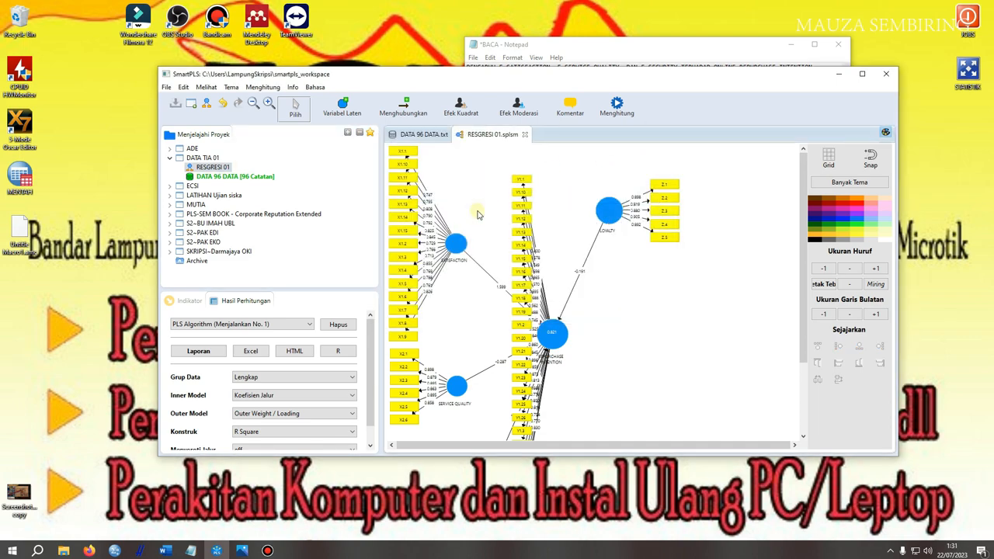
pyautogui.rightClick(218, 167)
pyautogui.click(264, 210)
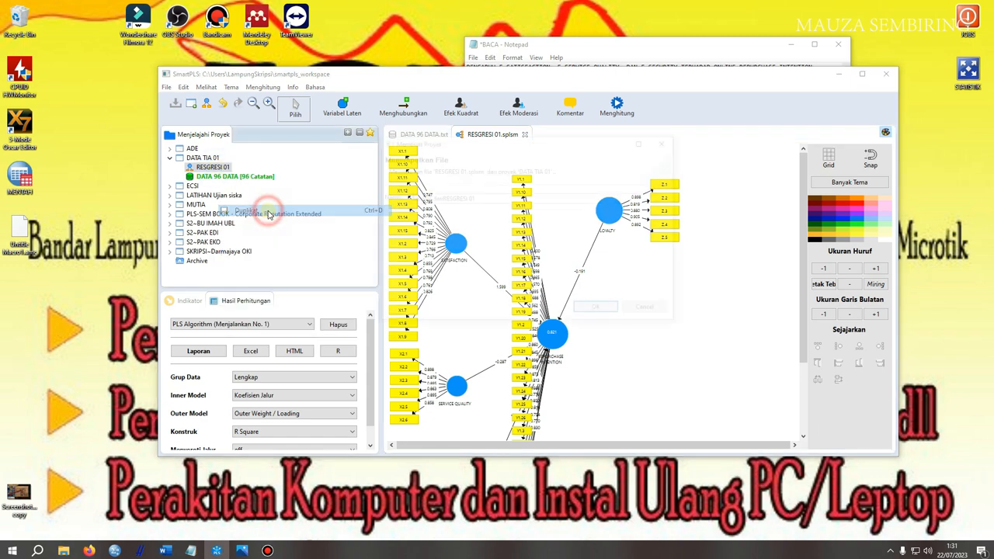
pyautogui.moveTo(439, 197); pyautogui.dragTo(405, 198)
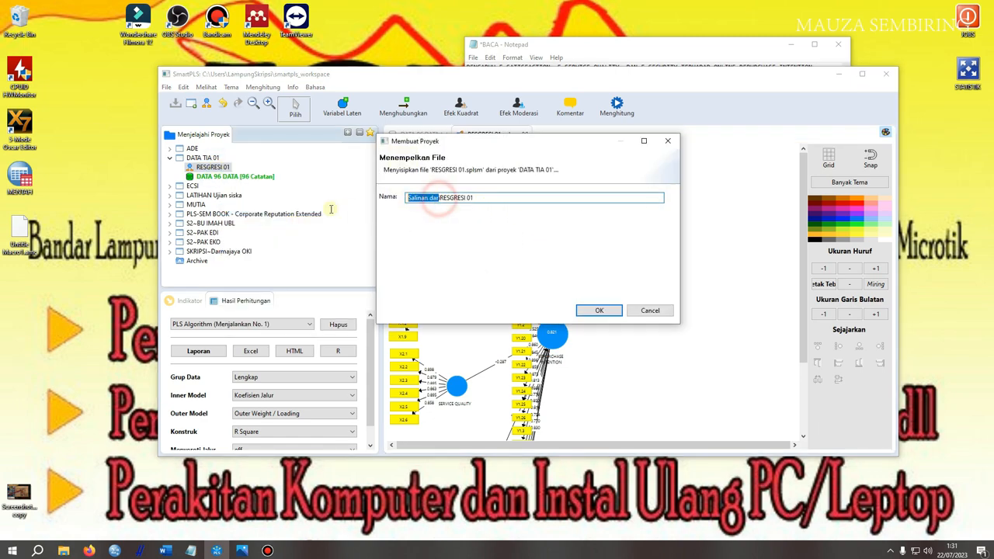
pyautogui.press('BackSpace')
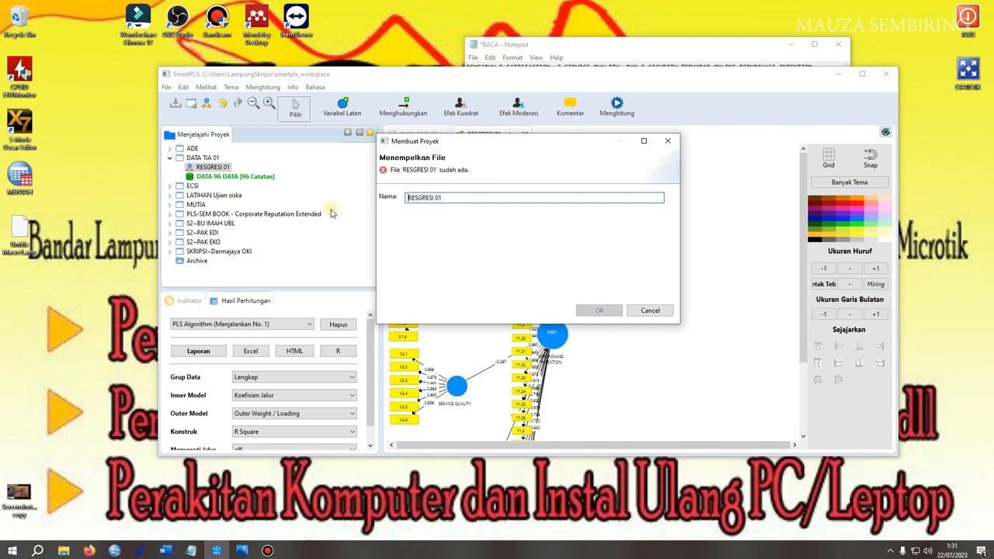
pyautogui.click(447, 197)
pyautogui.press('BackSpace')
pyautogui.write('2')
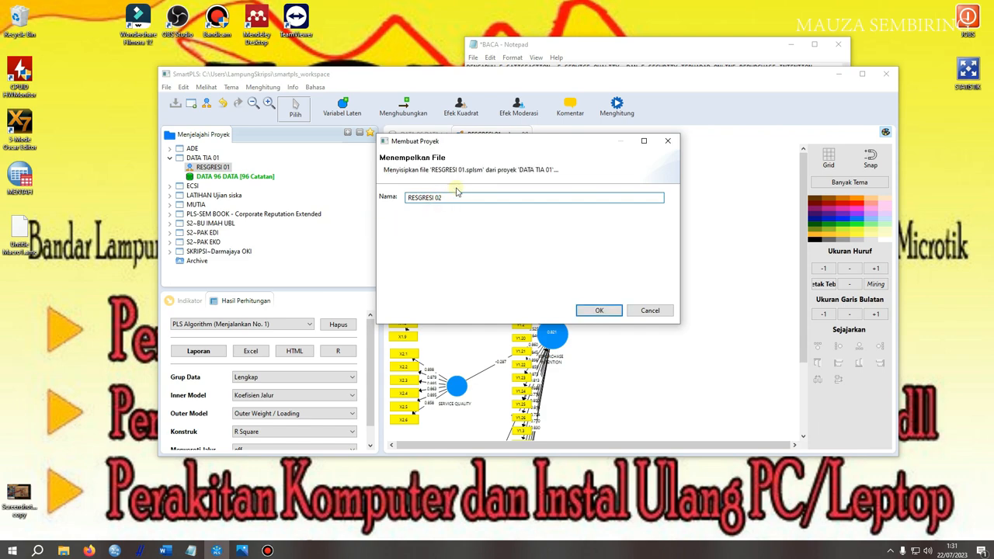
pyautogui.click(599, 310)
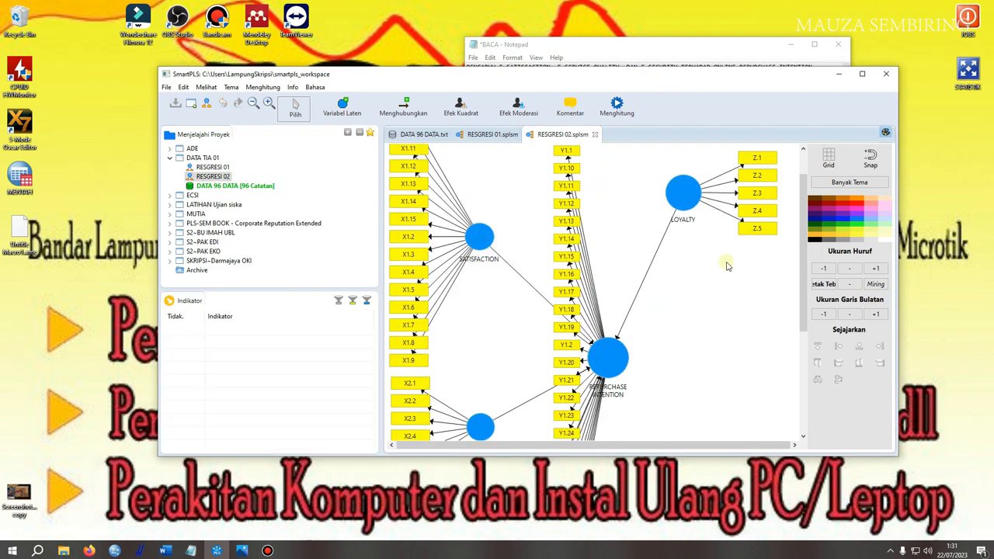
# Step: Bring up the BACA note and arrange it above the SmartPLS window so the deletion list and the RESGRESI 02 model are both visible
pyautogui.scroll(-1, 748, 296)
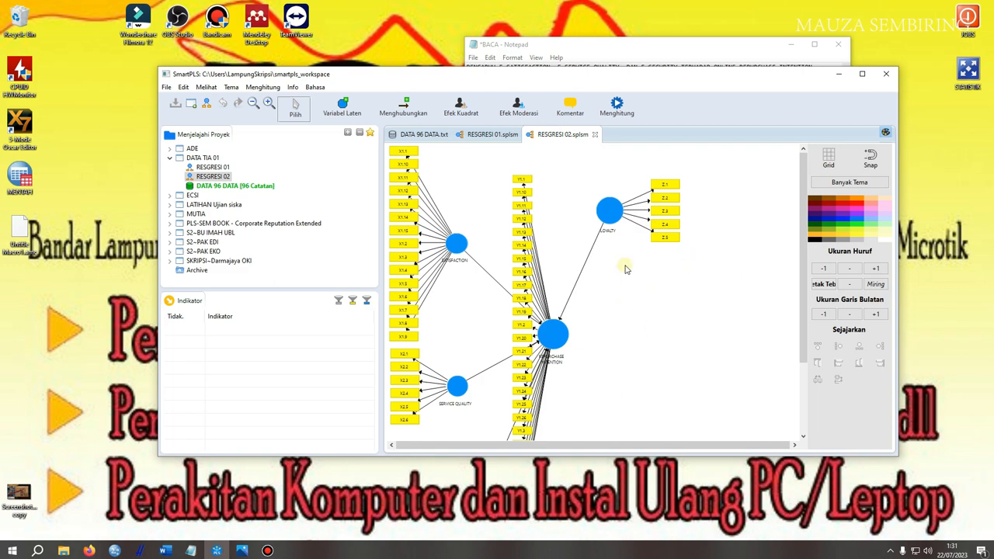
pyautogui.moveTo(633, 51); pyautogui.dragTo(873, 0)
pyautogui.click(961, 11)
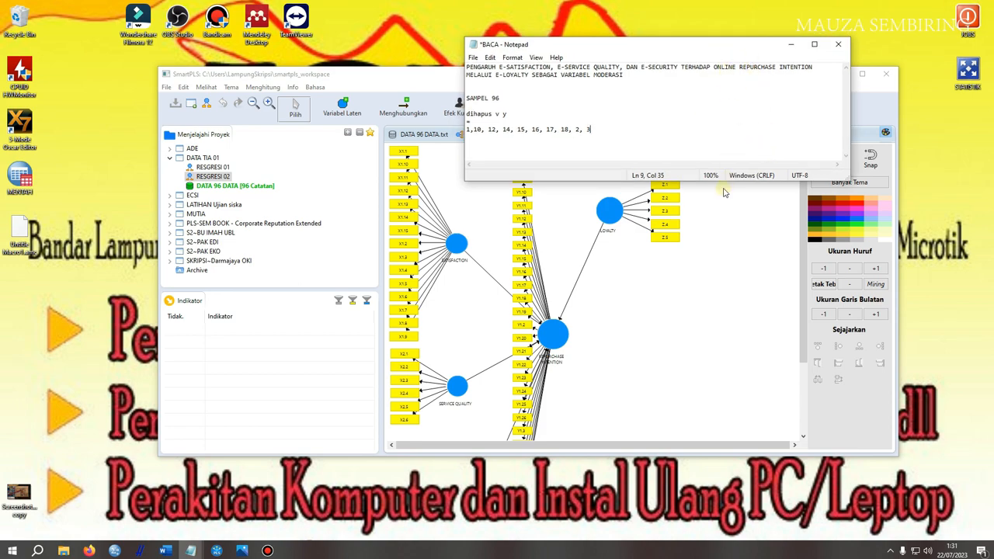
pyautogui.moveTo(720, 179)
pyautogui.mouseDown()
pyautogui.moveTo(716, 149)
pyautogui.moveTo(724, 160)
pyautogui.mouseUp()
pyautogui.click(706, 55)
pyautogui.moveTo(750, 31); pyautogui.dragTo(739, 28)
pyautogui.moveTo(467, 80); pyautogui.dragTo(482, 151)
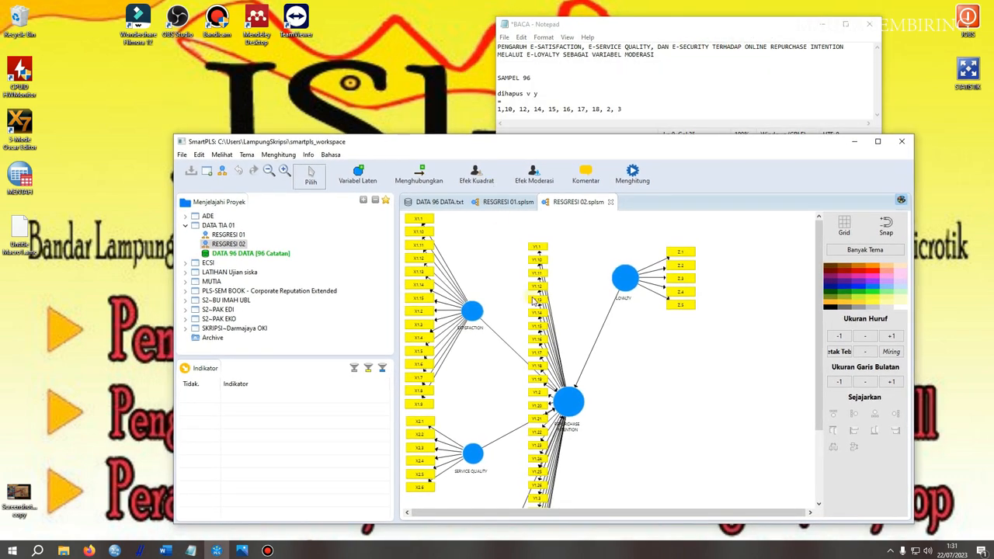
# Step: Delete indicators Y1.1, Y1.10, Y1.12 and Y1.14 from REPURCHASE INTENTION in the RESGRESI 02 model
pyautogui.scroll(3, 555, 263)
pyautogui.scroll(-2, 555, 262)
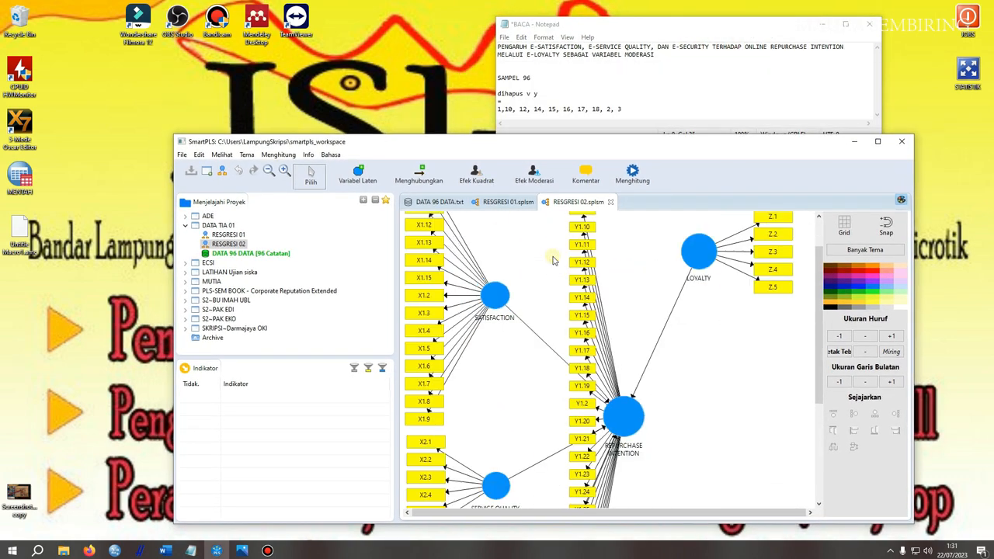
pyautogui.scroll(-2, 555, 262)
pyautogui.scroll(2, 531, 264)
pyautogui.scroll(3, 530, 264)
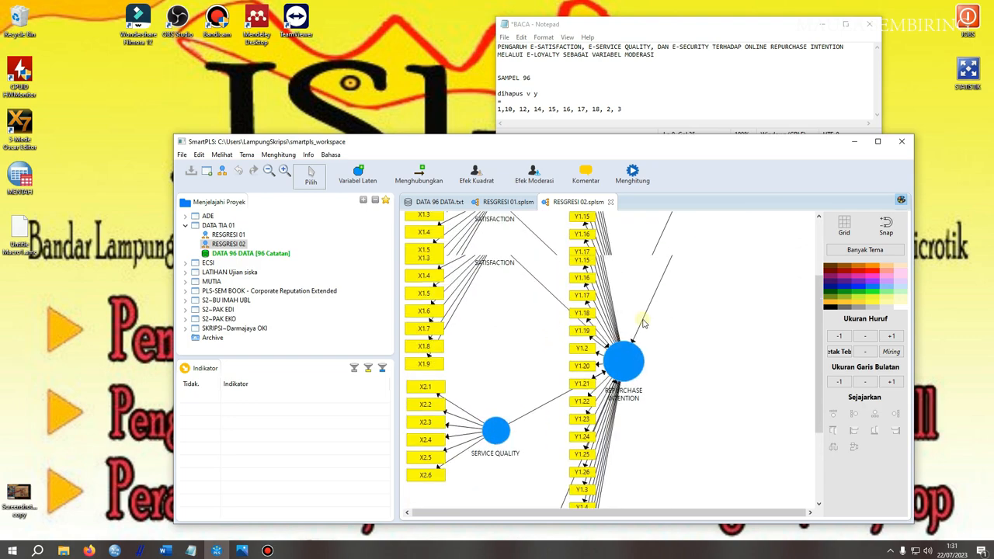
pyautogui.click(582, 260)
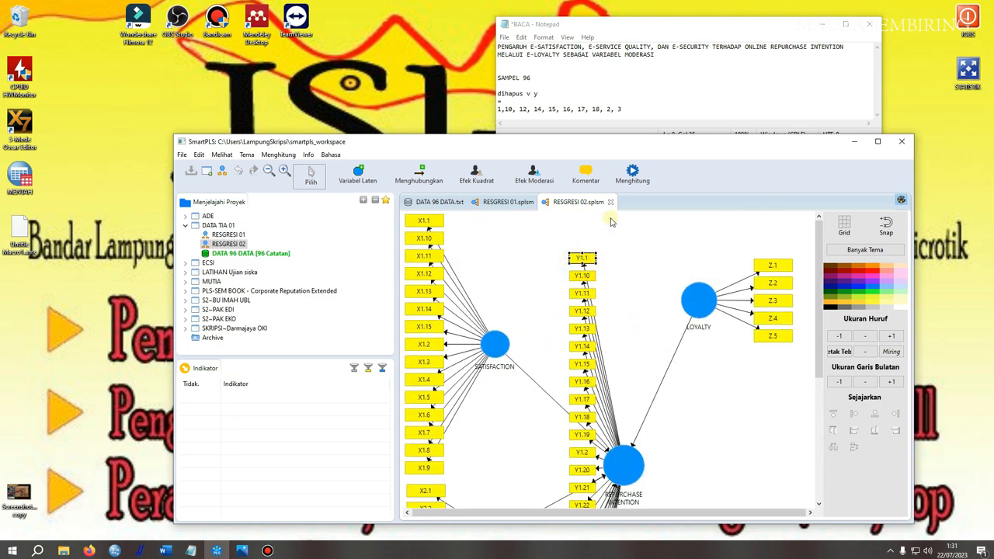
pyautogui.press('Delete')
pyautogui.click(584, 277)
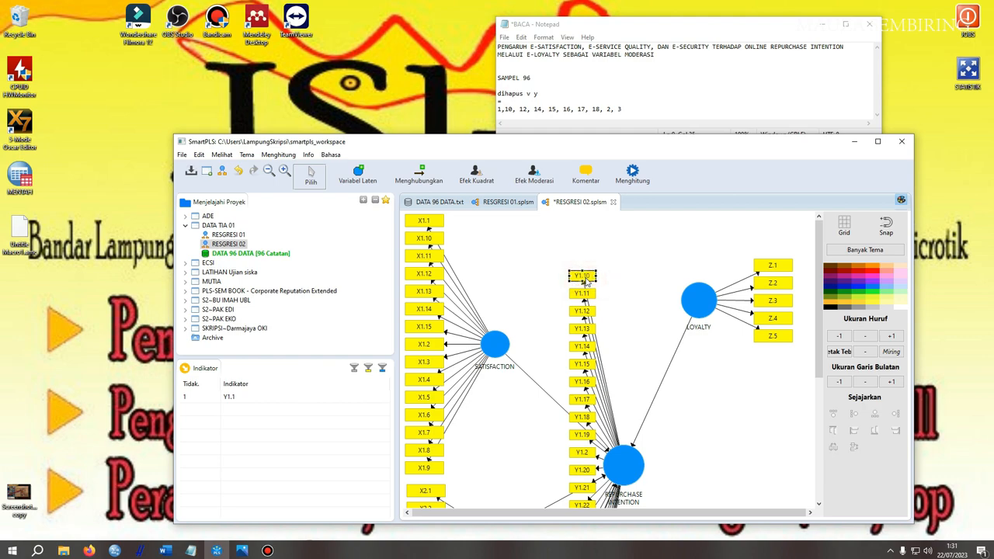
pyautogui.press('Delete')
pyautogui.click(587, 314)
pyautogui.click(587, 345)
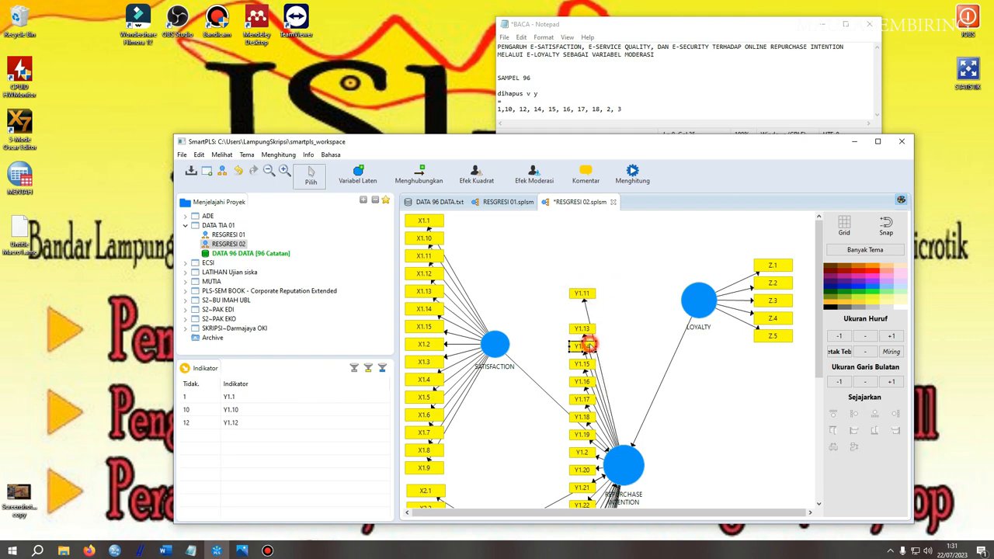
pyautogui.press('Delete')
# Step: Delete indicators Y1.15, Y1.16, Y1.17 and Y1.18 from REPURCHASE INTENTION
pyautogui.click(587, 363)
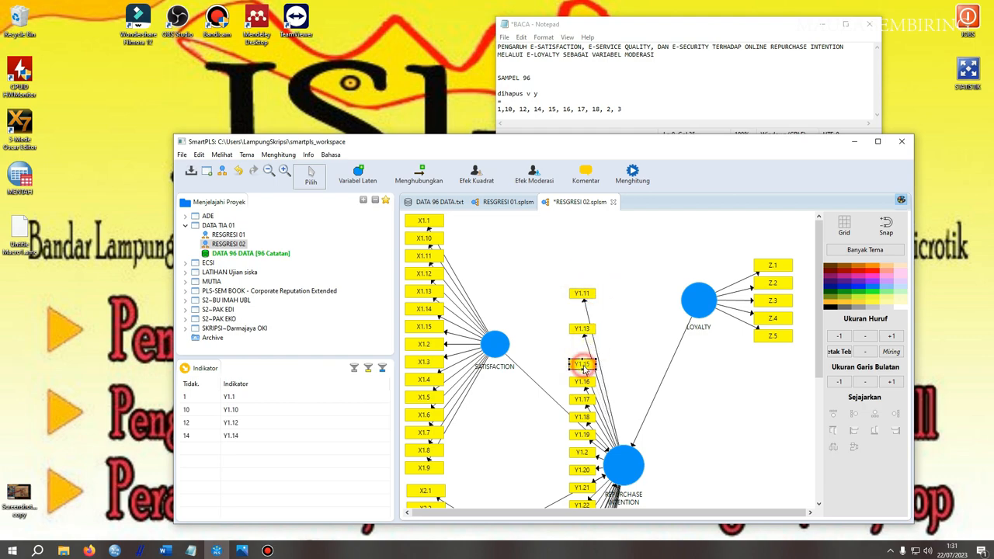
pyautogui.press('Delete')
pyautogui.click(587, 381)
pyautogui.press('Delete')
pyautogui.press('Delete')
pyautogui.click(591, 419)
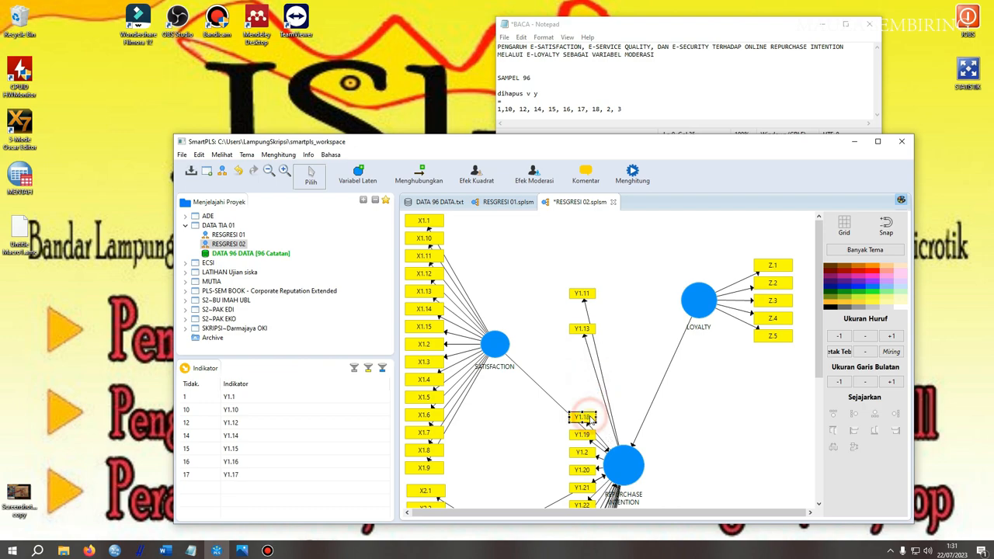
pyautogui.press('Delete')
# Step: Delete the last listed indicators, Y1.3 and Y1.2, from REPURCHASE INTENTION
pyautogui.scroll(-3, 590, 423)
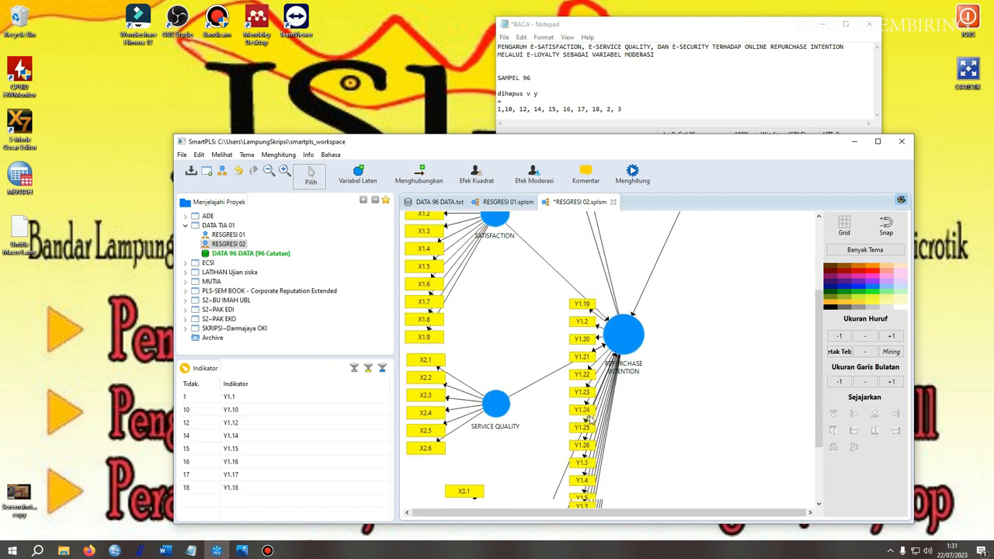
pyautogui.click(584, 419)
pyautogui.press('Delete')
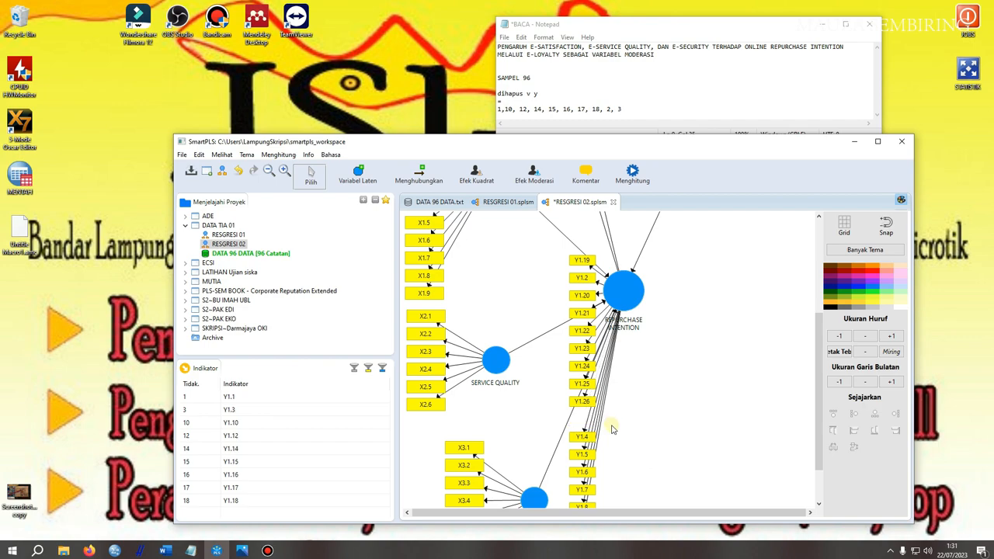
pyautogui.scroll(-2, 611, 429)
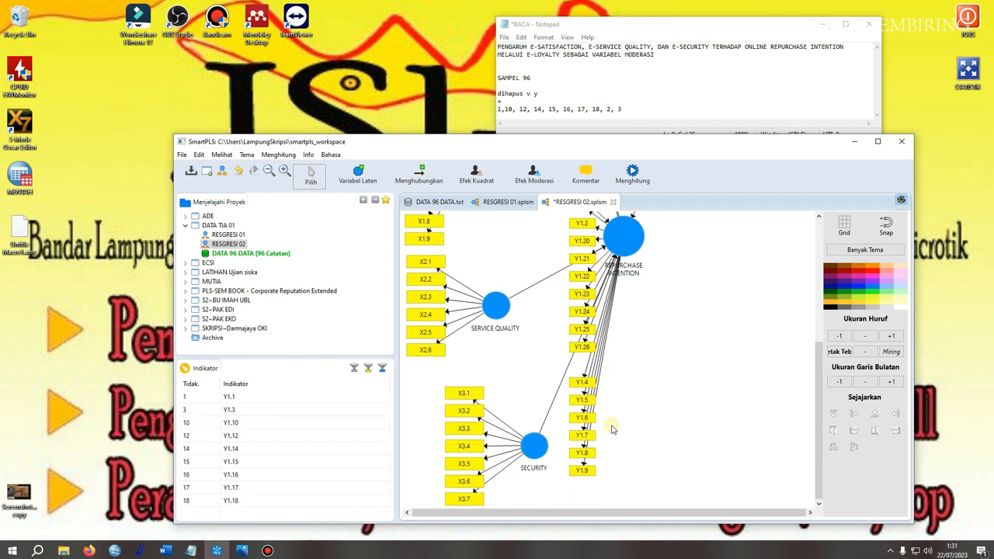
pyautogui.scroll(1, 611, 428)
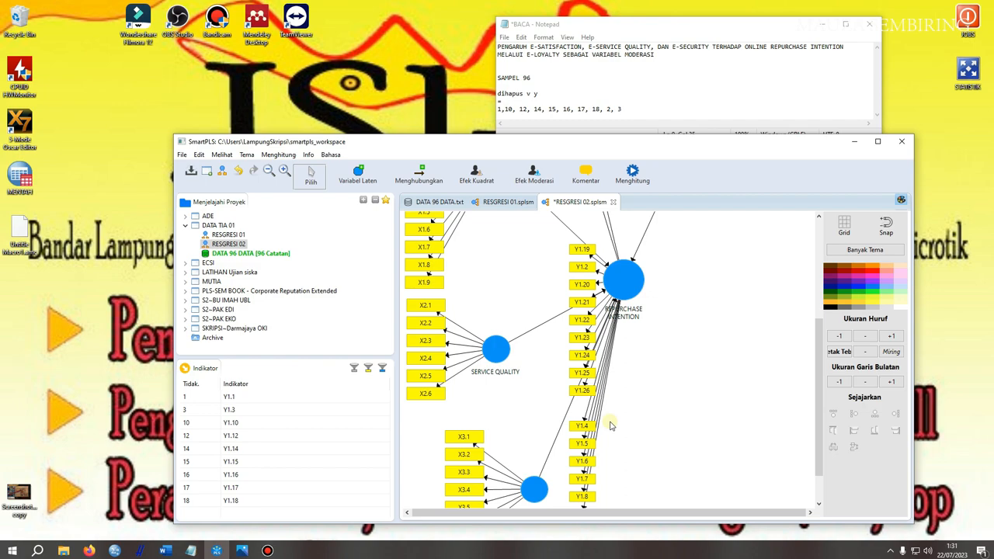
pyautogui.scroll(-1, 610, 425)
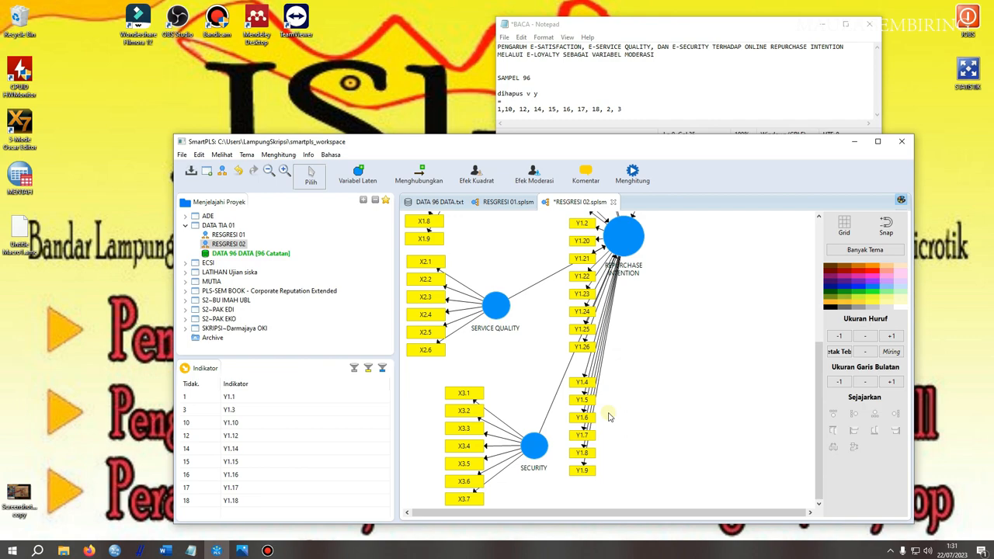
pyautogui.scroll(1, 606, 367)
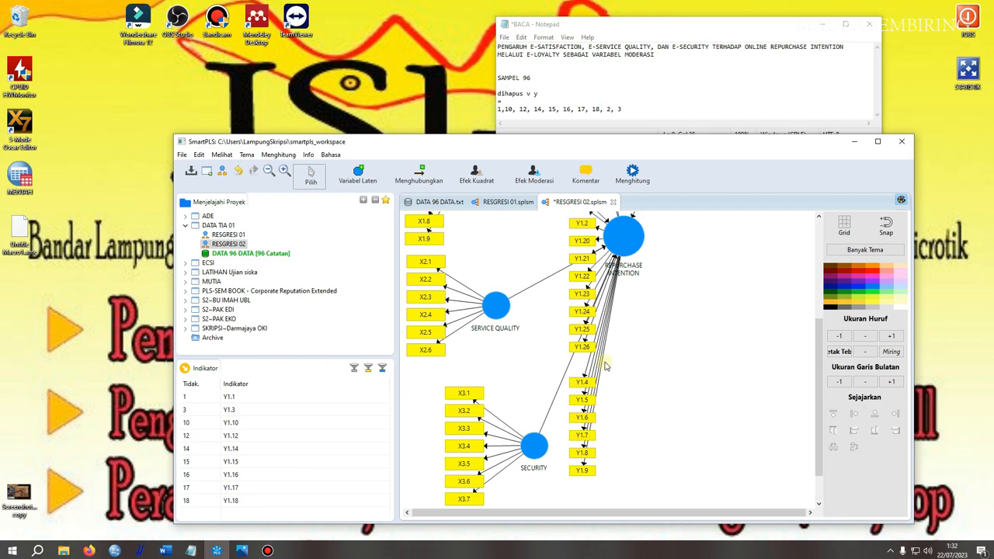
pyautogui.click(583, 267)
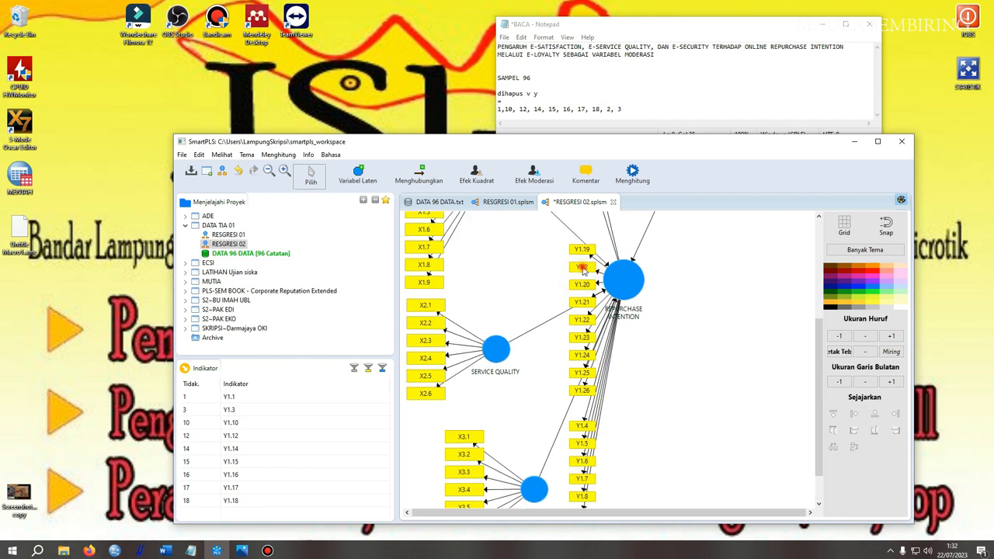
pyautogui.press('Delete')
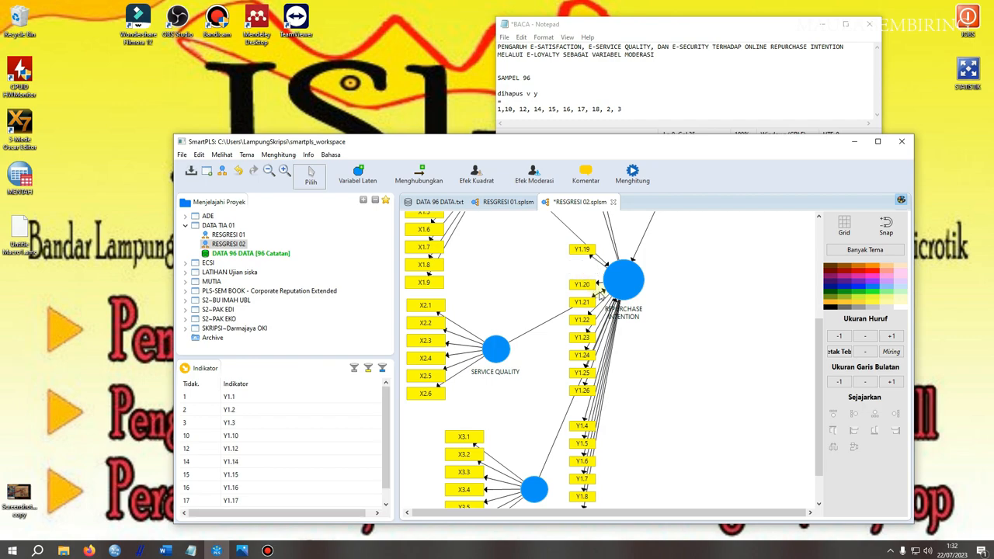
# Step: Maximize the SmartPLS window and move indicators Y1.13 and Y1.11 down to just above Y1.19
pyautogui.scroll(-1, 600, 284)
pyautogui.scroll(1, 599, 281)
pyautogui.scroll(4, 599, 284)
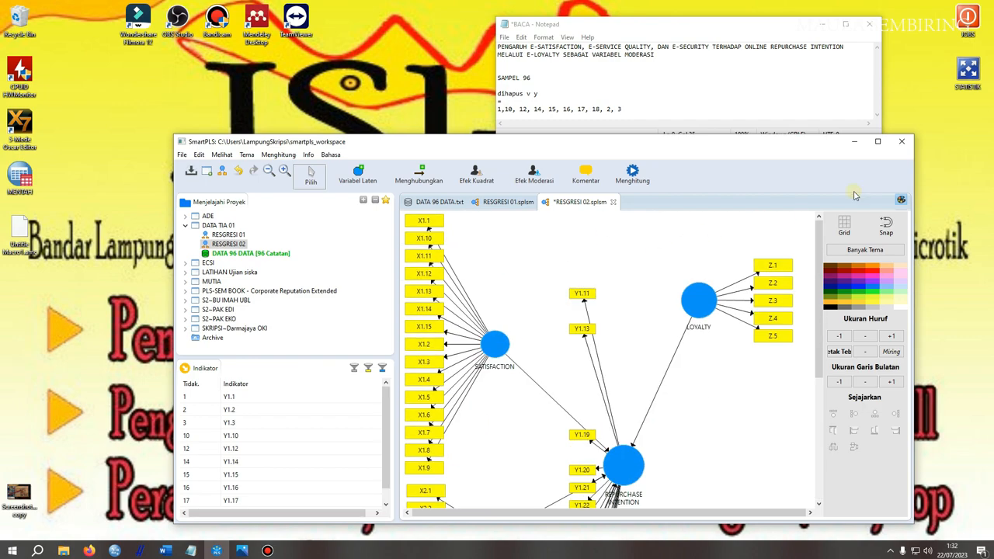
pyautogui.click(880, 143)
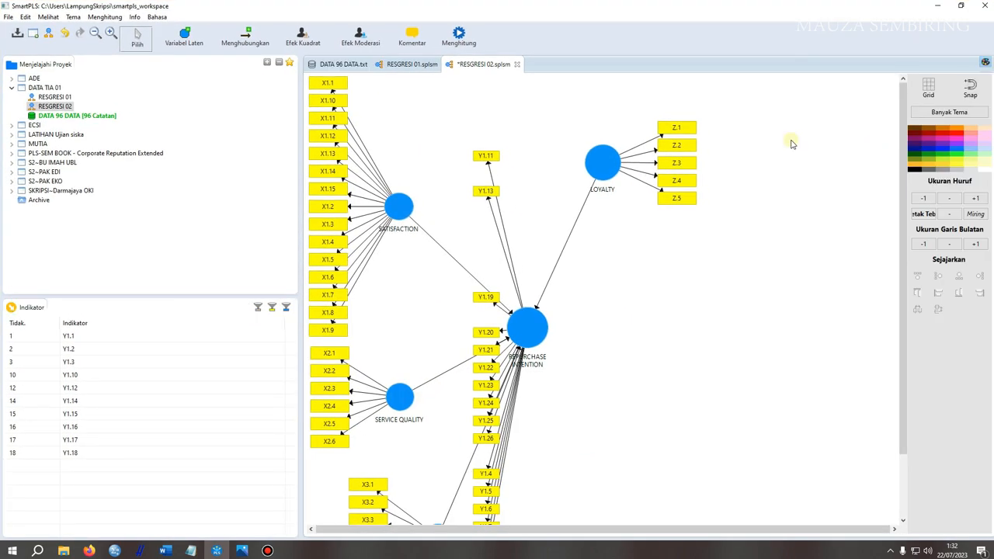
pyautogui.click(493, 191)
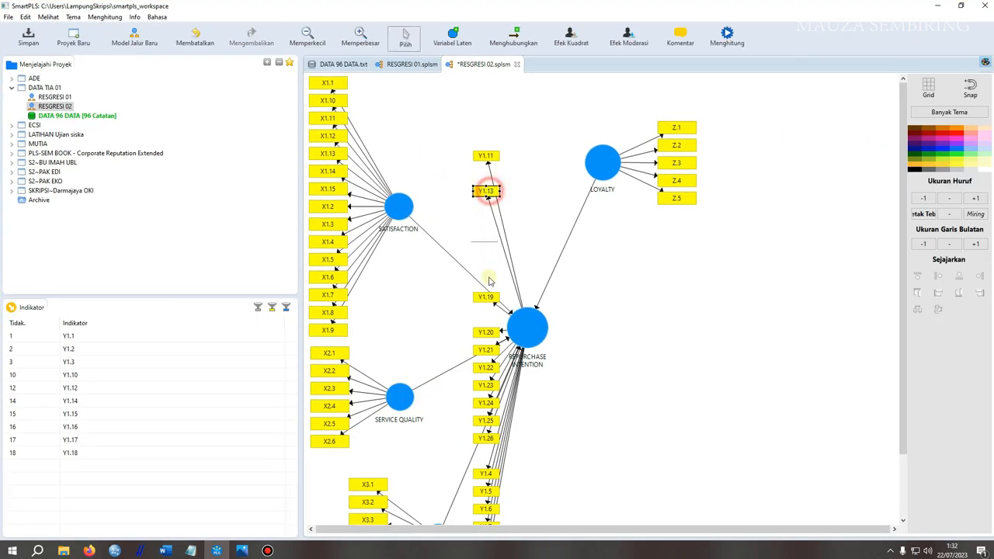
pyautogui.moveTo(491, 248); pyautogui.dragTo(490, 250)
pyautogui.moveTo(485, 156); pyautogui.dragTo(485, 243)
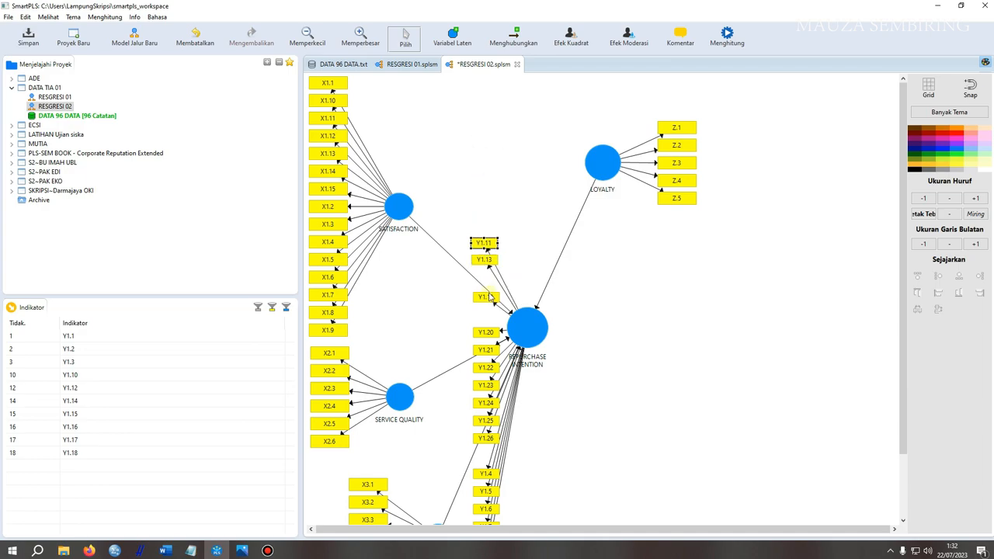
# Step: Stack indicators Y1.19, Y1.20, Y1.21 and Y1.22 closely below Y1.13, beside REPURCHASE INTENTION
pyautogui.moveTo(485, 297)
pyautogui.mouseDown()
pyautogui.moveTo(487, 273)
pyautogui.moveTo(489, 286)
pyautogui.mouseUp()
pyautogui.moveTo(489, 334); pyautogui.dragTo(490, 289)
pyautogui.moveTo(490, 350); pyautogui.dragTo(489, 307)
pyautogui.moveTo(489, 369); pyautogui.dragTo(488, 321)
pyautogui.click(531, 200)
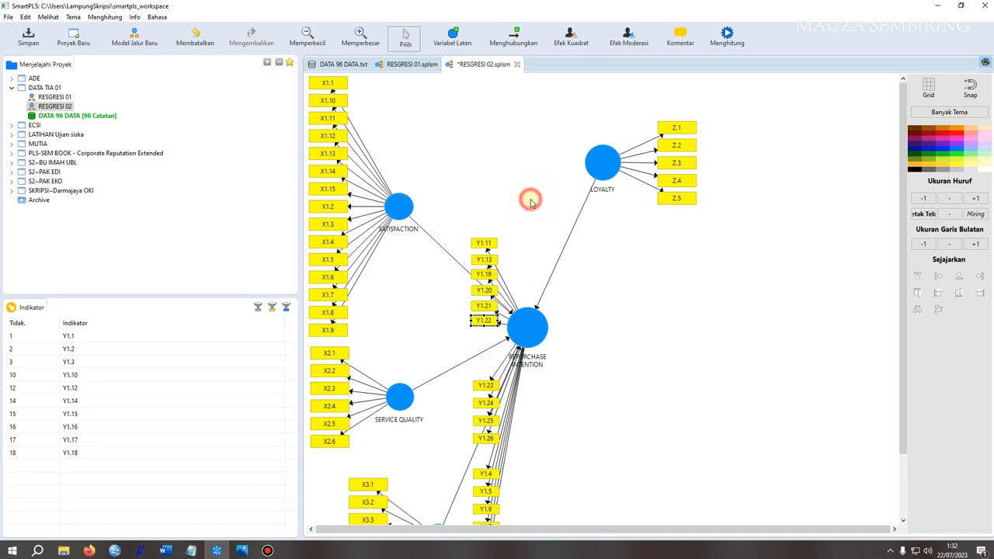
# Step: Run the PLS Algorithm on the RESGRESI 02 model with the default settings
pyautogui.click(104, 16)
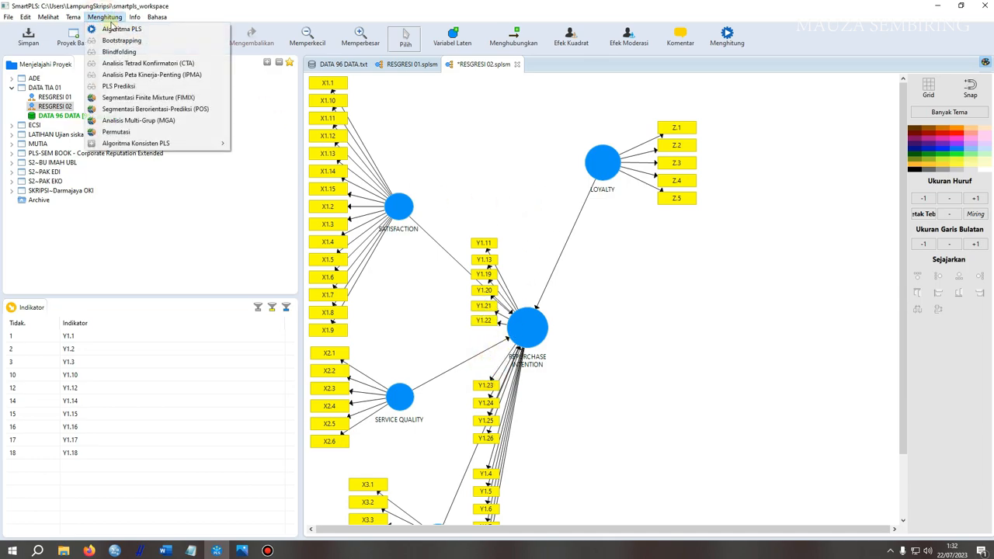
pyautogui.click(123, 31)
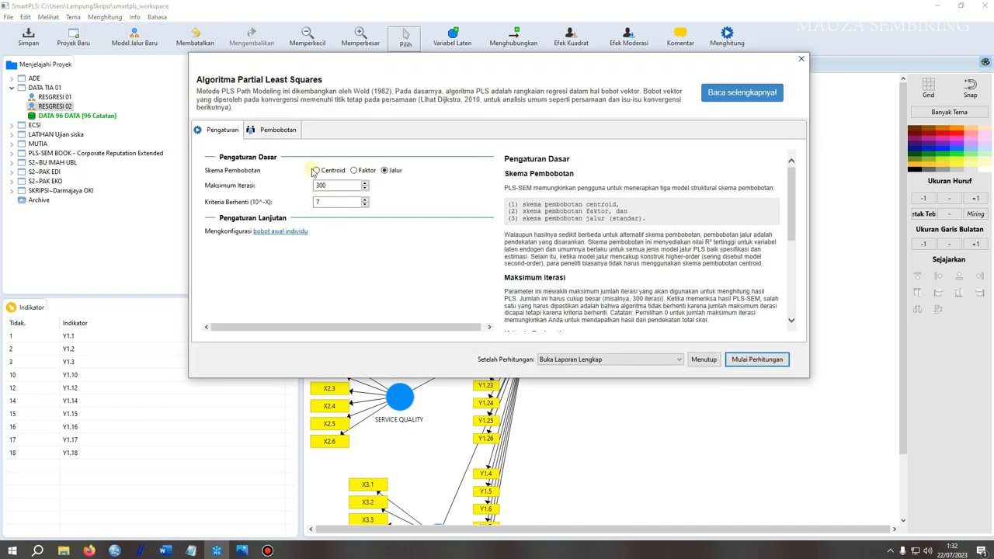
pyautogui.click(757, 359)
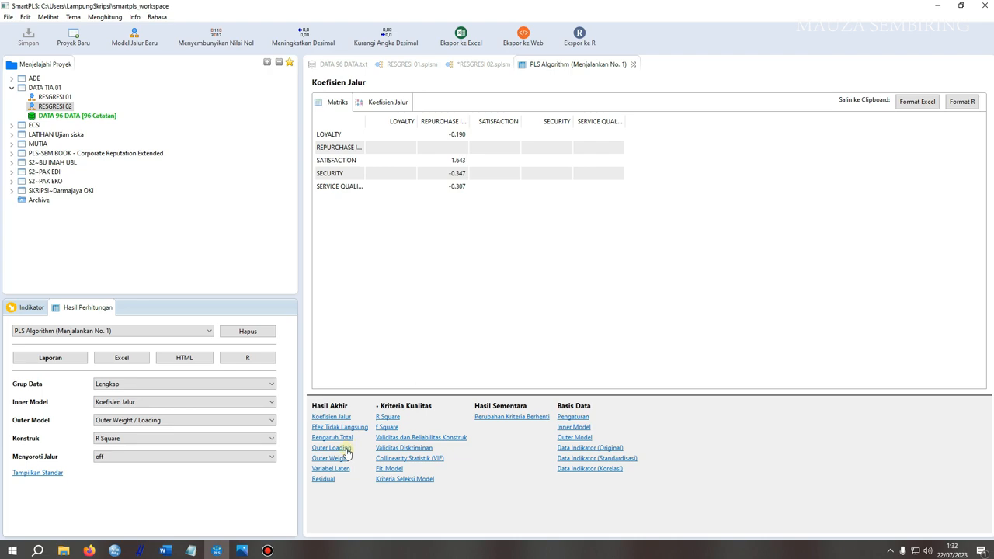
# Step: Examine the outer loadings of all indicators in the PLS Algorithm report
pyautogui.click(340, 448)
pyautogui.scroll(-10, 517, 288)
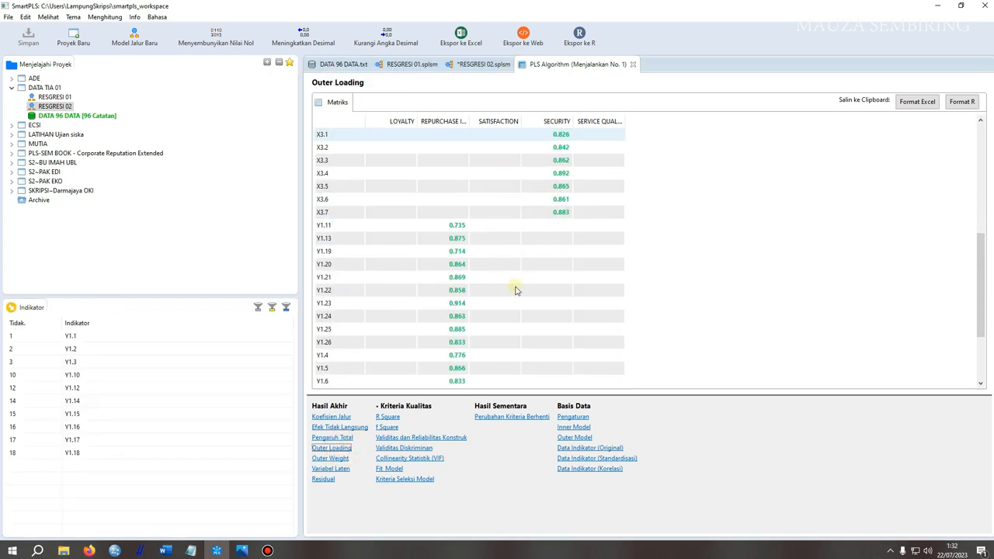
pyautogui.scroll(10, 513, 292)
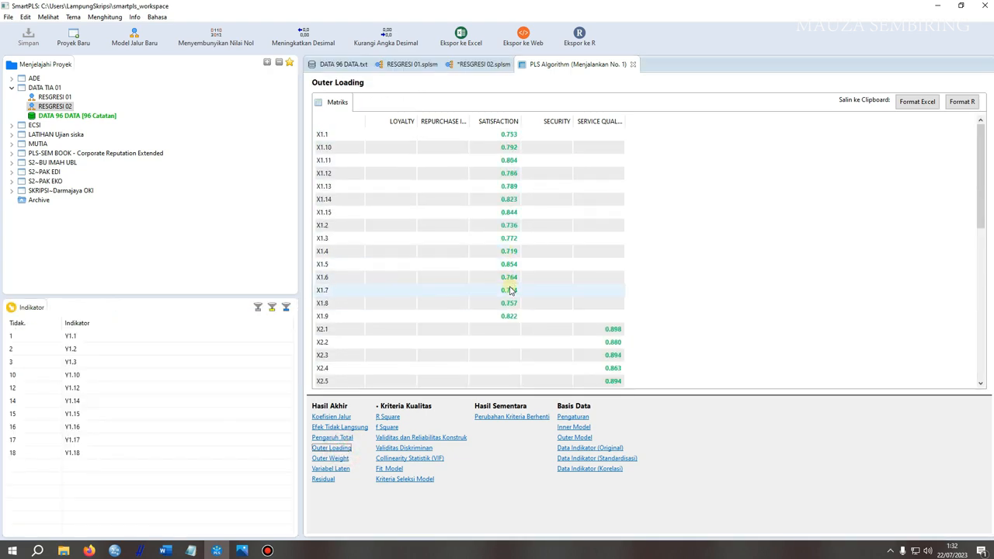
# Step: Close the PLS Algorithm report and the RESGRESI 01 model, returning to RESGRESI 02
pyautogui.click(632, 64)
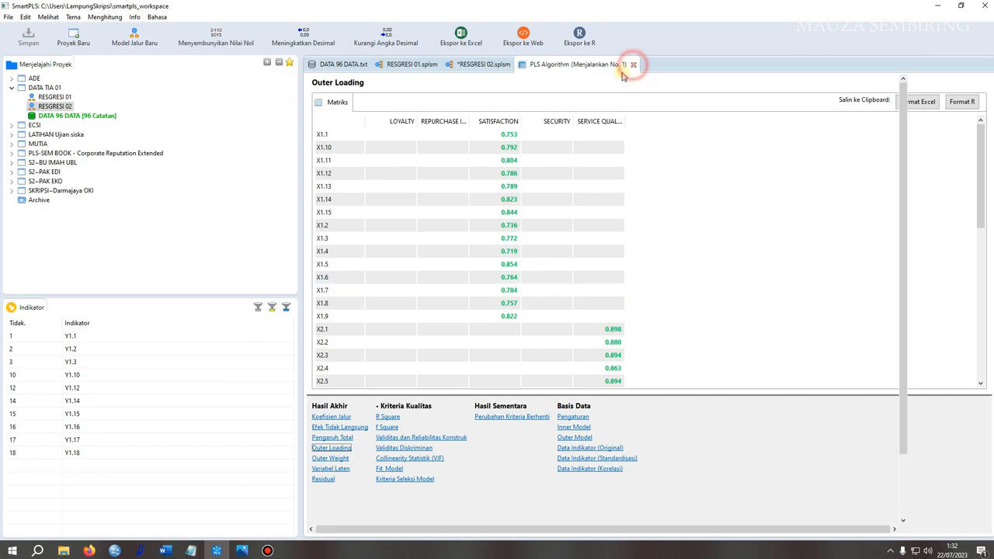
pyautogui.click(401, 65)
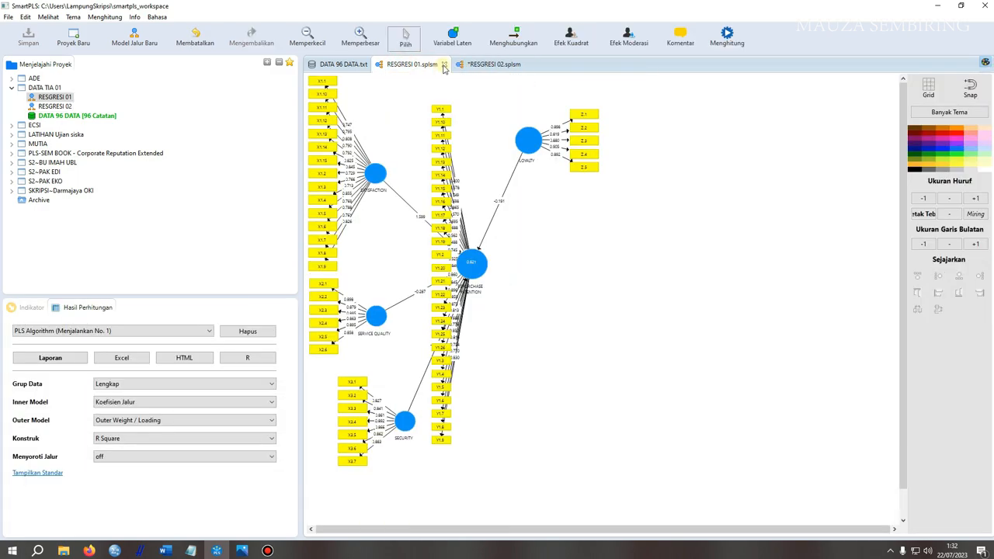
pyautogui.click(445, 65)
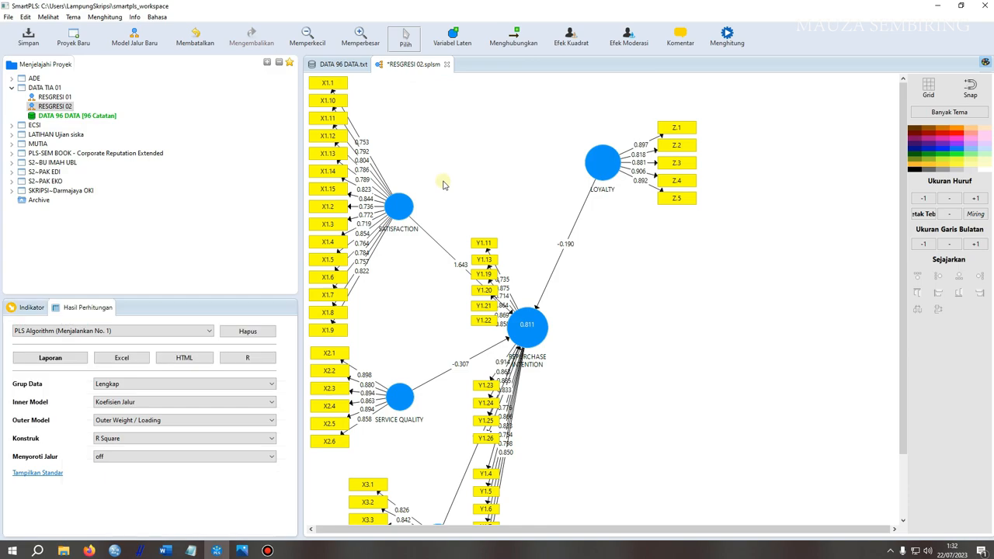
pyautogui.click(416, 65)
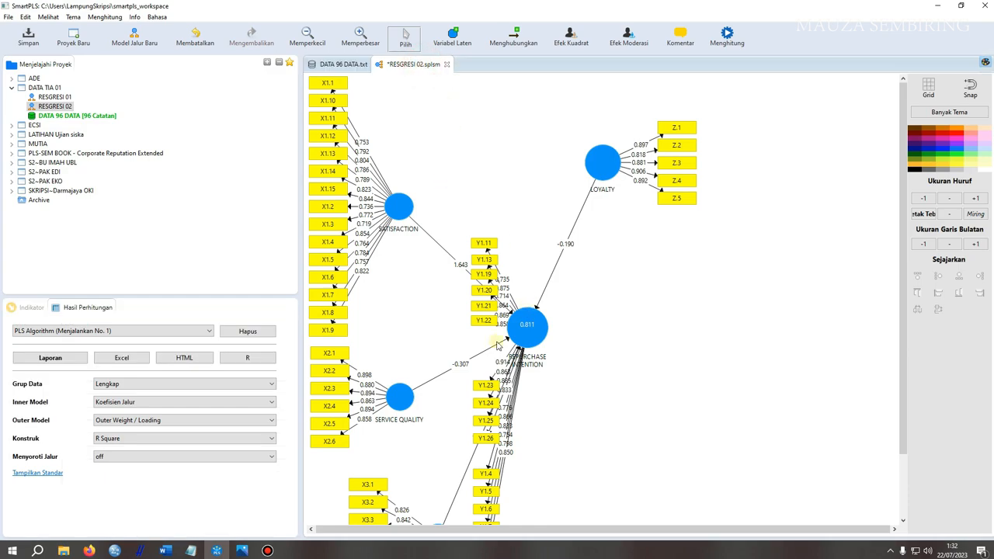
# Step: Move indicators Y1.23, Y1.24, Y1.25, Y1.26, Y1.4 and Y1.5 up into a compact stack below Y1.22
pyautogui.moveTo(489, 385); pyautogui.dragTo(484, 339)
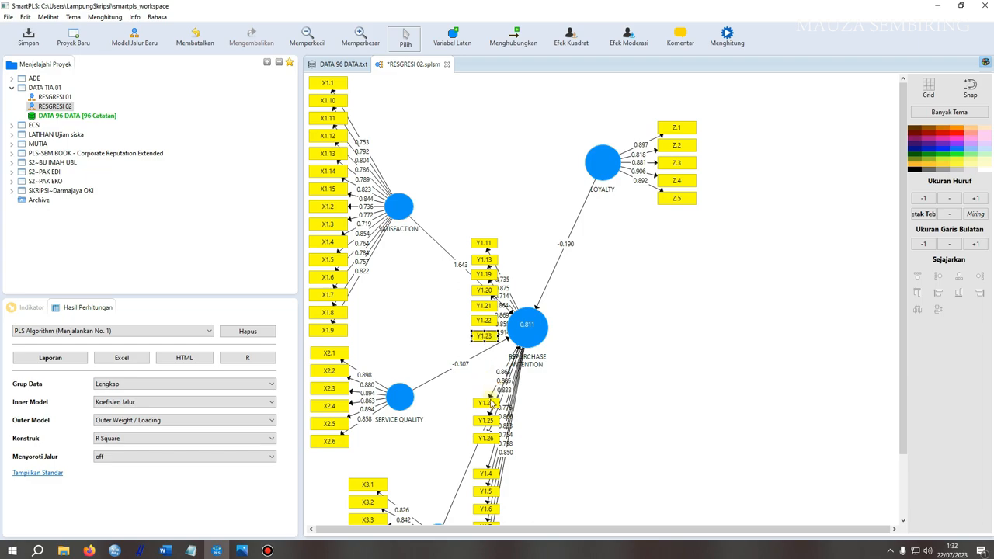
pyautogui.moveTo(484, 403); pyautogui.dragTo(483, 374)
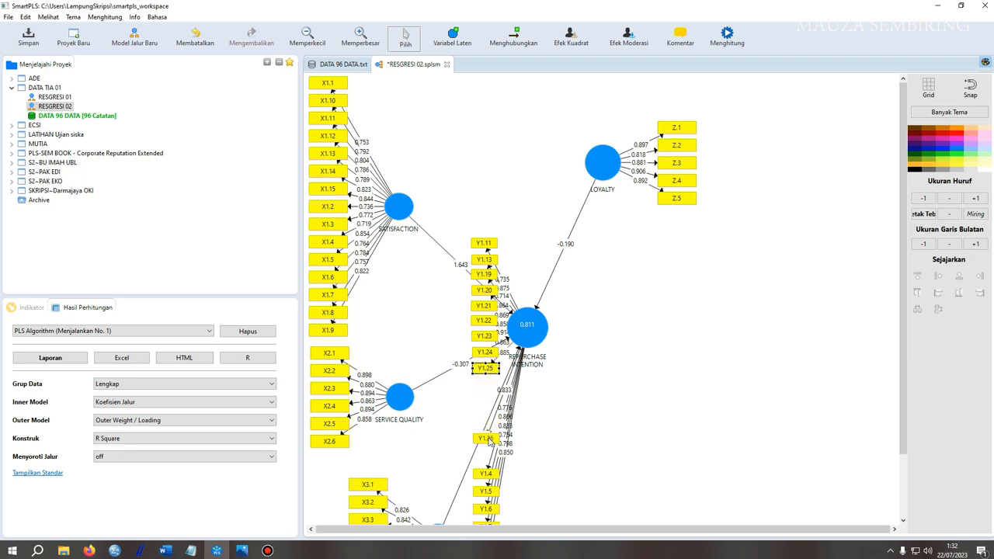
pyautogui.moveTo(488, 438); pyautogui.dragTo(487, 388)
pyautogui.moveTo(486, 473); pyautogui.dragTo(489, 400)
pyautogui.moveTo(486, 490); pyautogui.dragTo(489, 363)
# Step: Move indicators Y1.6, Y1.7, Y1.8 and Y1.9 up to complete the compact stack and save the RESGRESI 02 model
pyautogui.scroll(-3, 504, 489)
pyautogui.moveTo(489, 458); pyautogui.dragTo(489, 376)
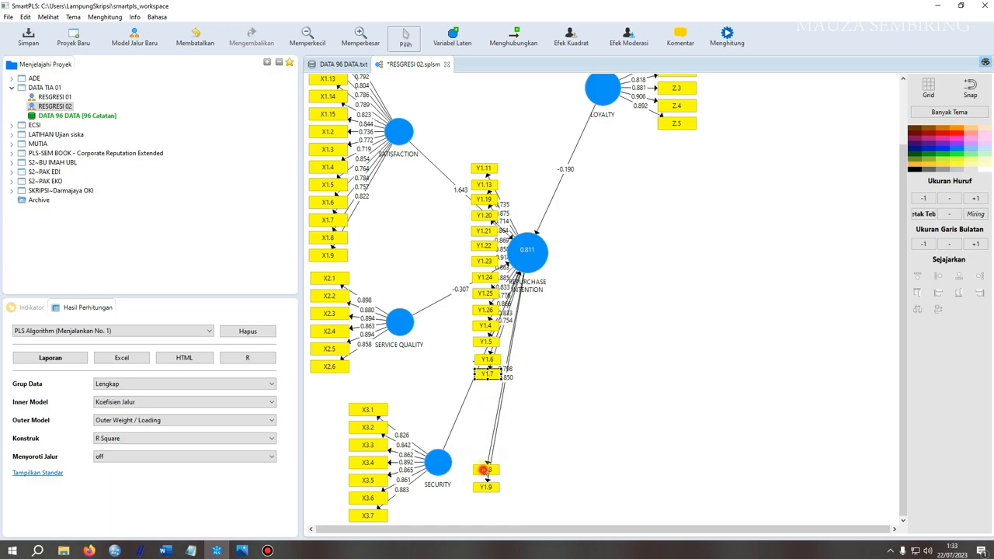
pyautogui.moveTo(483, 470); pyautogui.dragTo(486, 392)
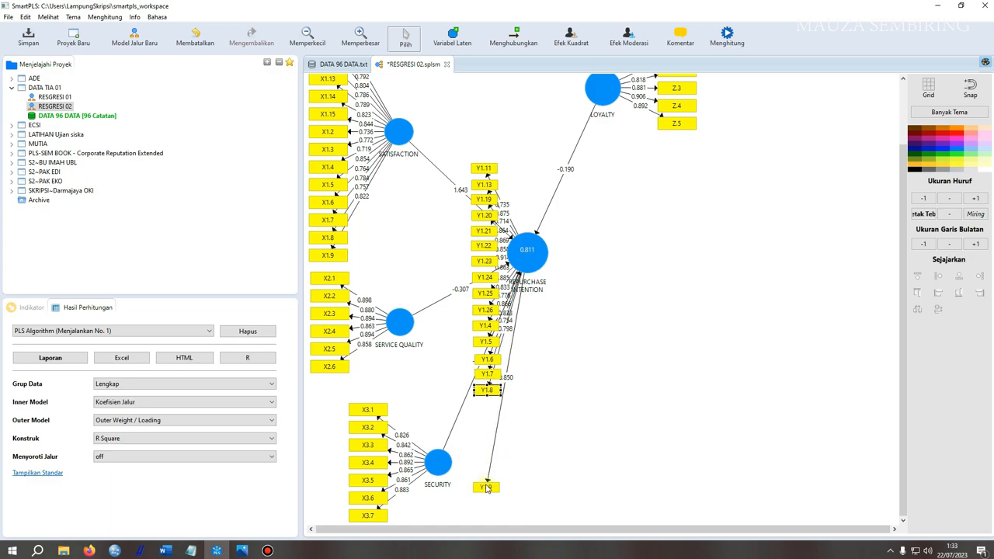
pyautogui.moveTo(486, 486); pyautogui.dragTo(490, 408)
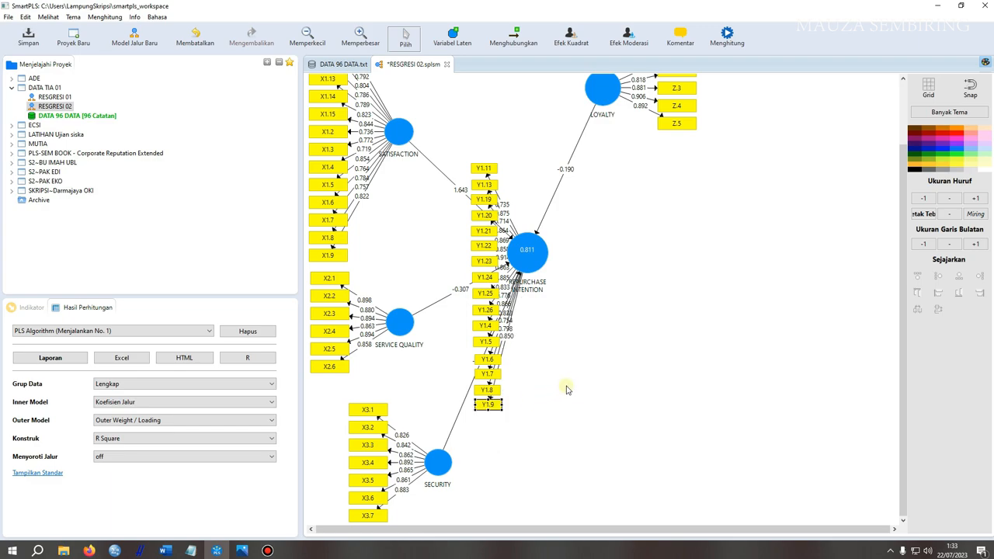
pyautogui.hotkey('ctrl', 's')
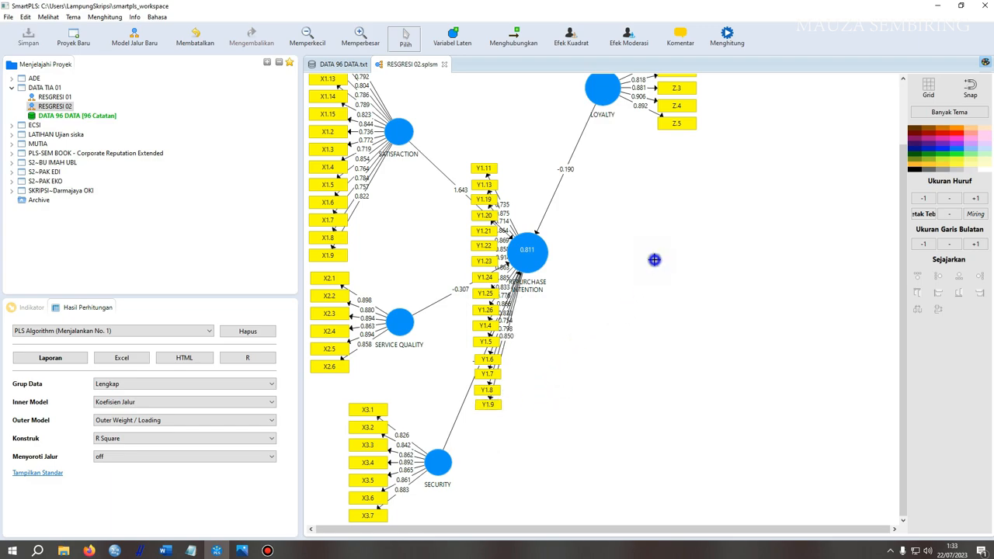
# Step: Export the RESGRESI 02 model diagram to a PNG image file named REGRESI 22
pyautogui.rightClick(651, 260)
pyautogui.rightClick(599, 208)
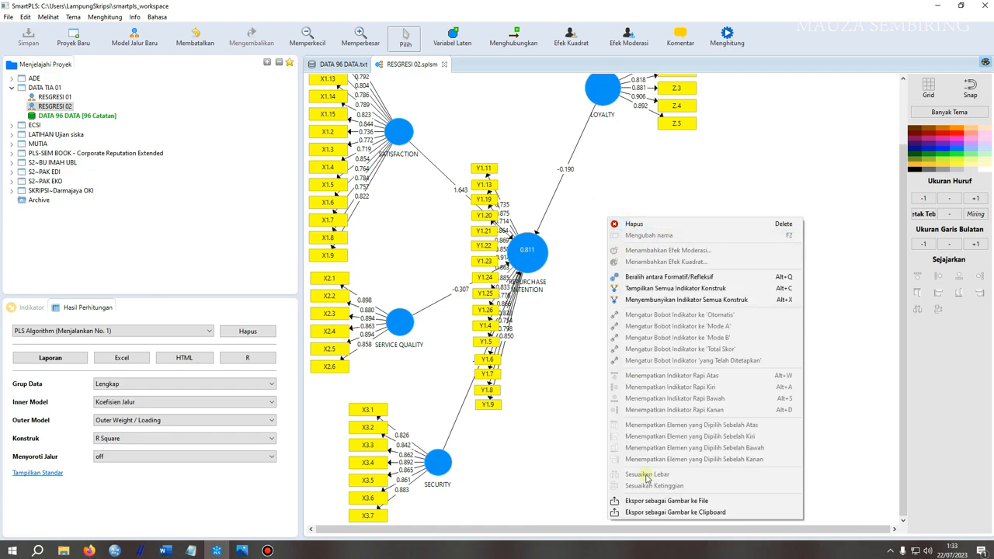
pyautogui.click(662, 502)
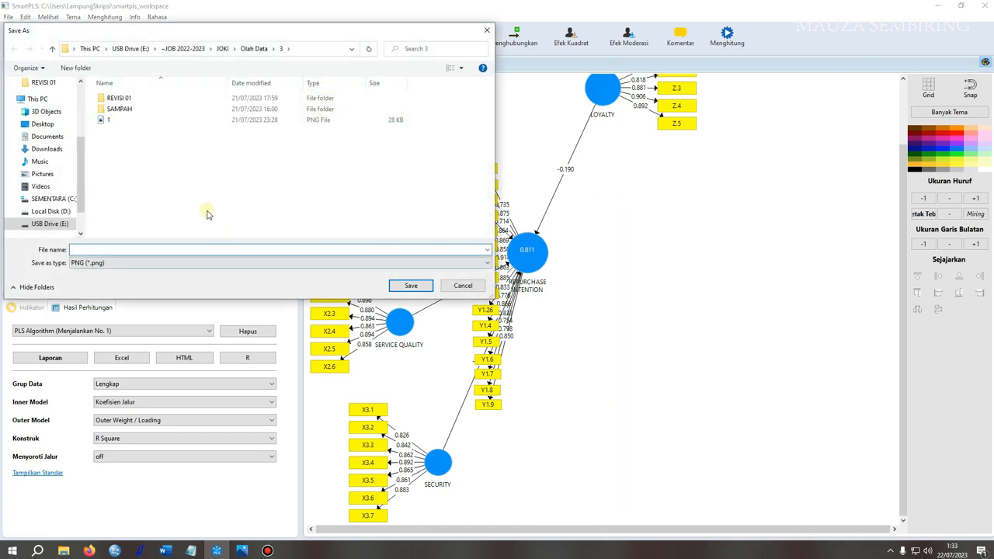
pyautogui.click(169, 248)
pyautogui.write('1')
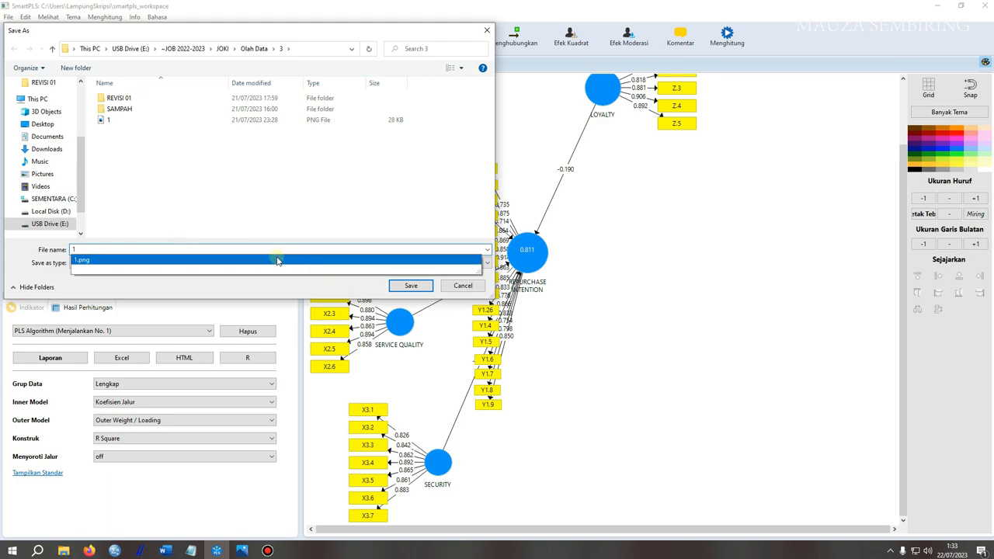
pyautogui.press('BackSpace')
pyautogui.write('REGRESI 22')
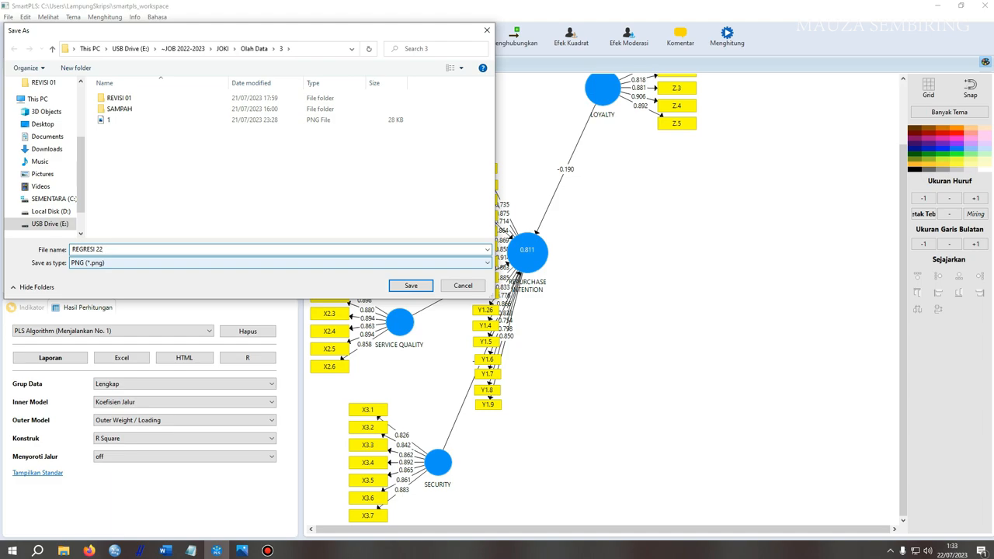
pyautogui.press('Return')
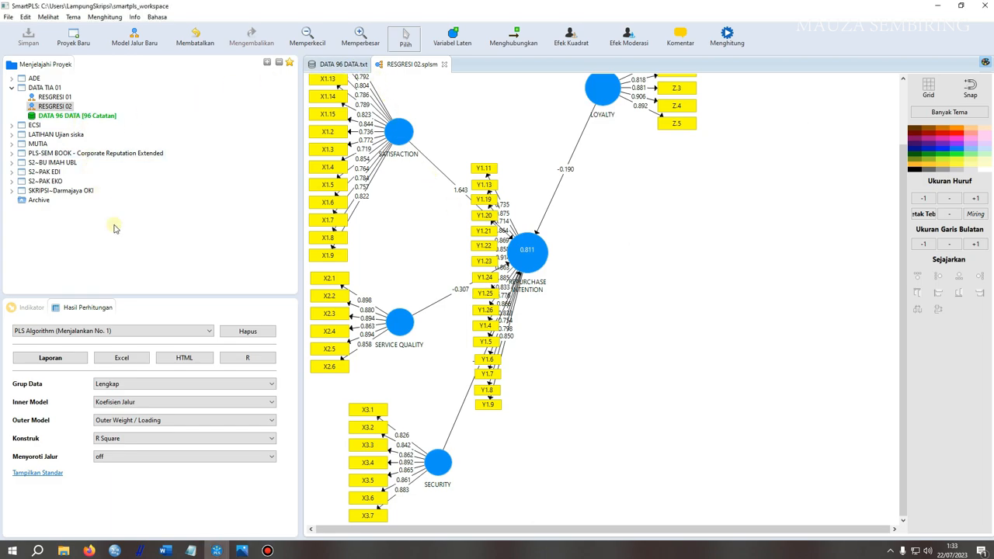
# Step: Open the RESGRESI 01 model, export its diagram to a PNG image file named REGRESI 1, and close the model
pyautogui.click(56, 97)
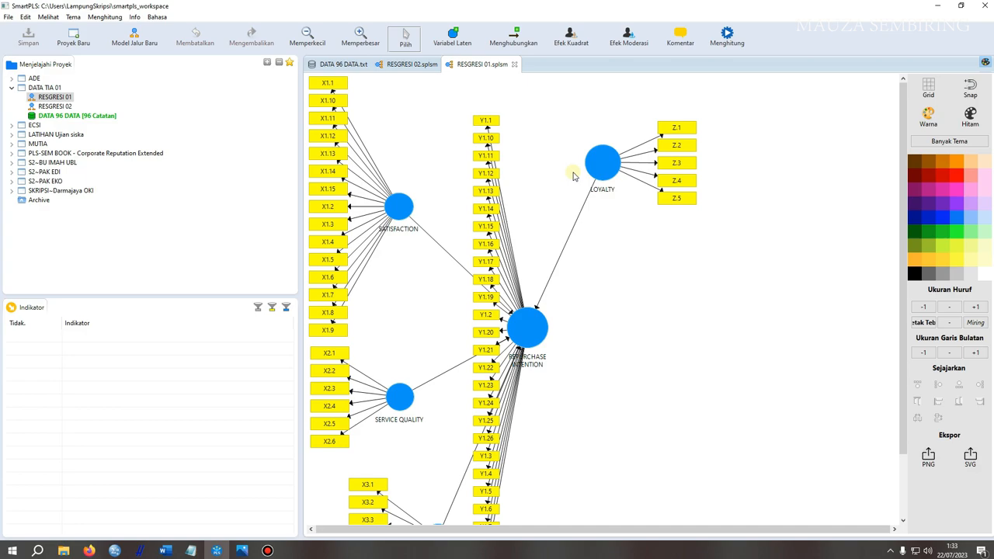
pyautogui.rightClick(627, 240)
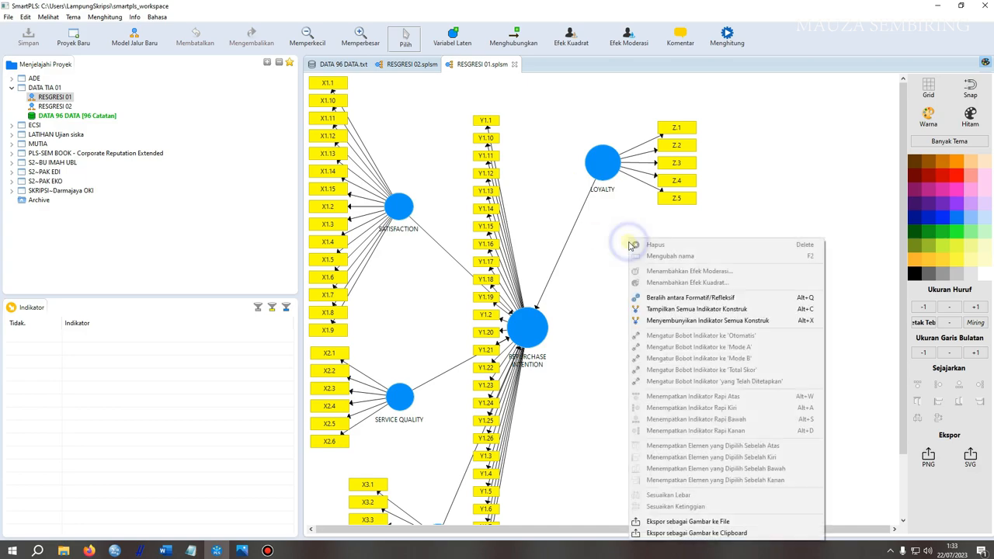
pyautogui.click(693, 524)
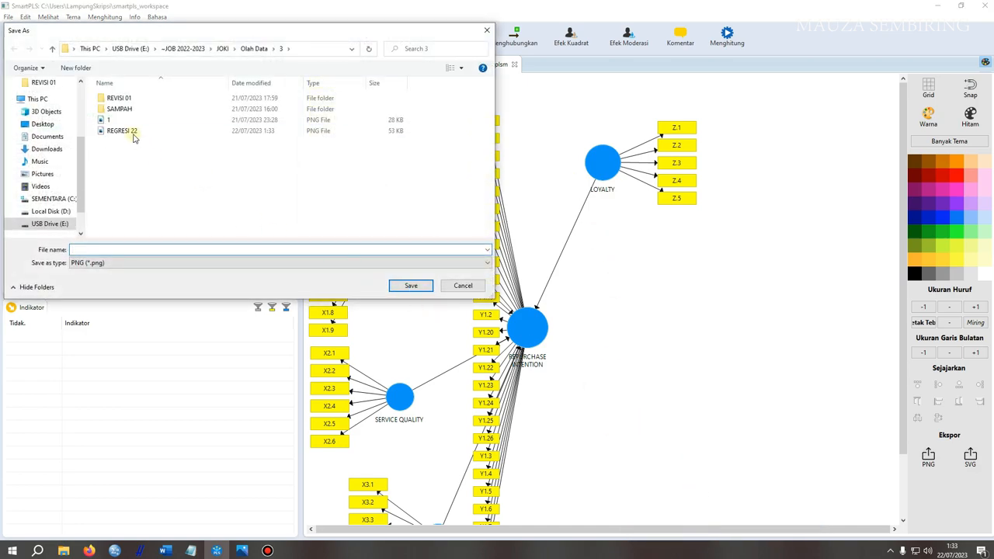
pyautogui.click(133, 138)
pyautogui.click(106, 250)
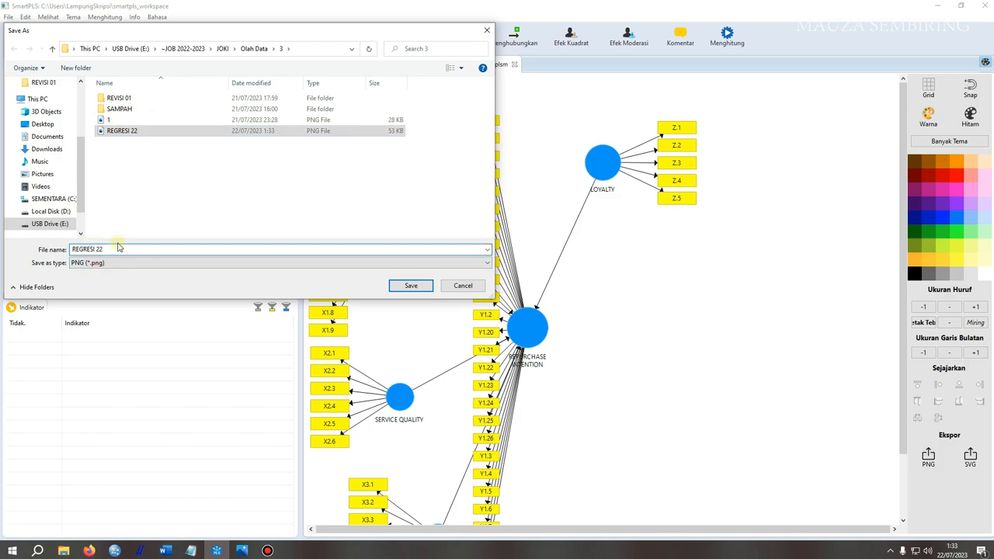
pyautogui.press('BackSpace')
pyautogui.press('BackSpace')
pyautogui.write('1')
pyautogui.press('Return')
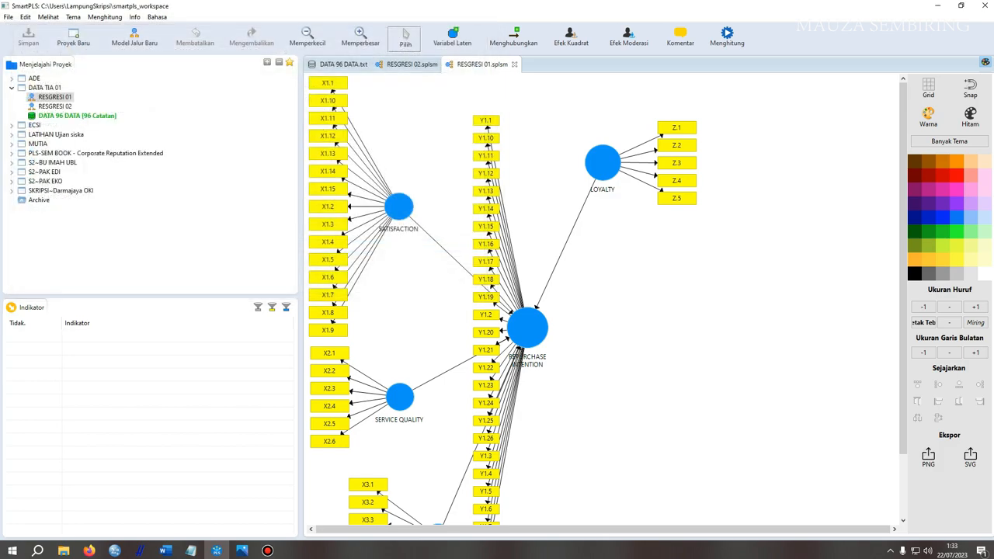
pyautogui.click(515, 64)
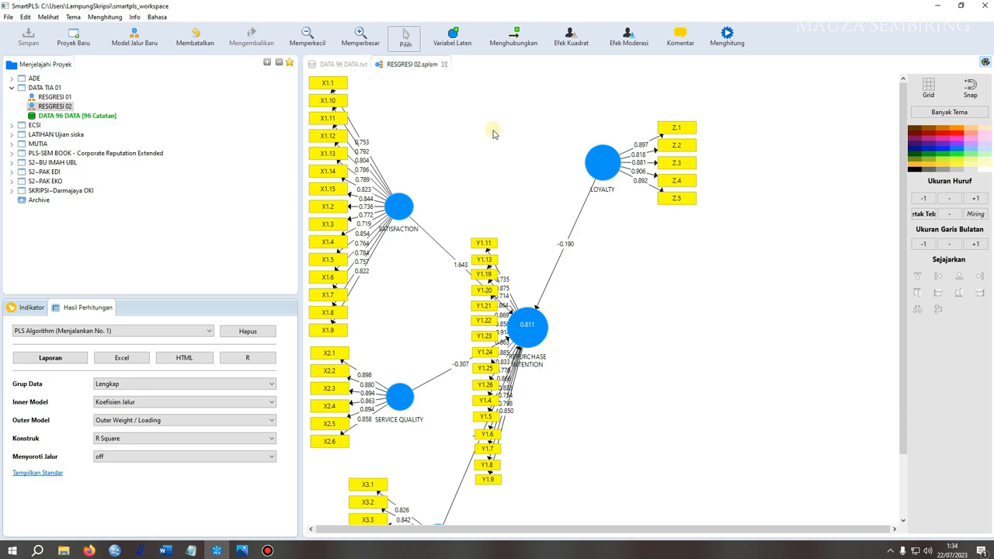
pyautogui.click(533, 340)
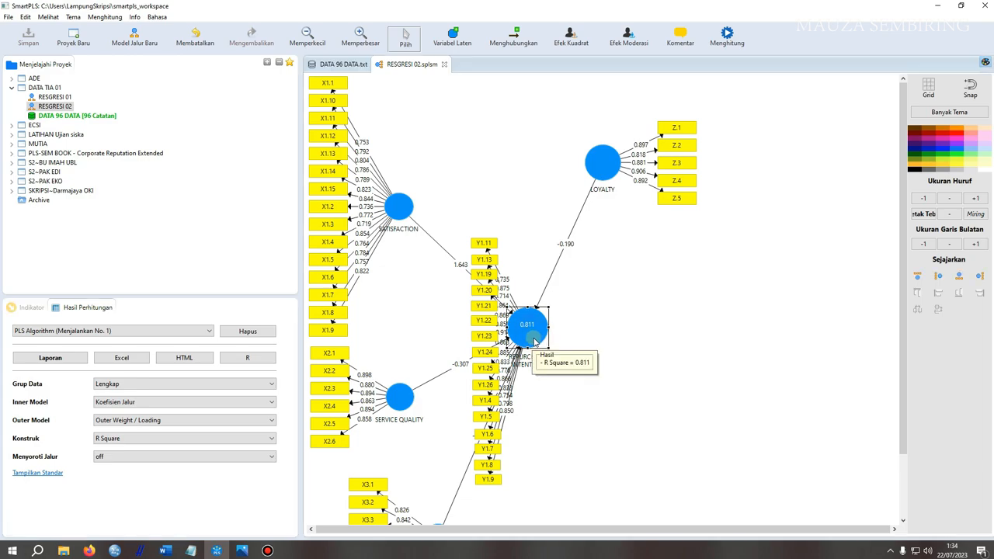
pyautogui.rightClick(534, 340)
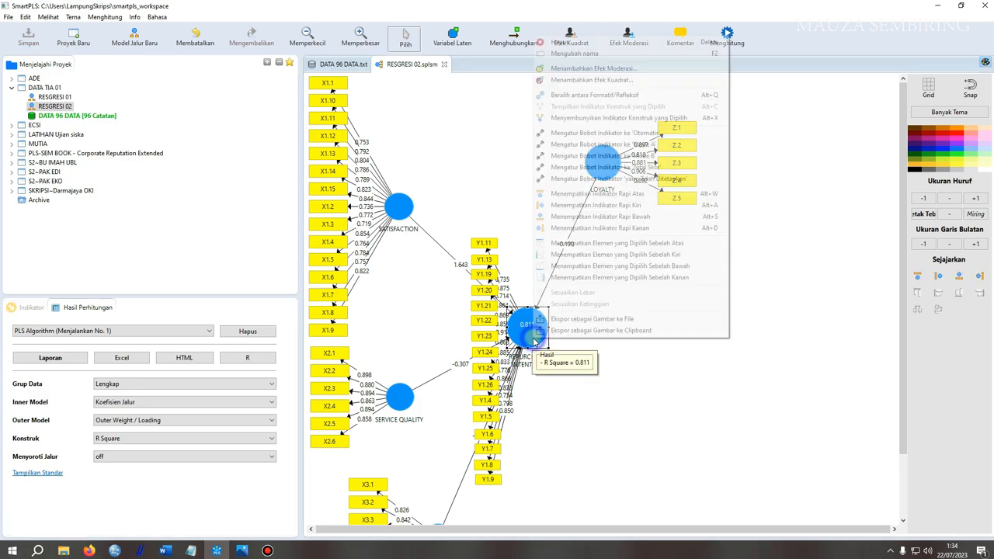
pyautogui.click(618, 70)
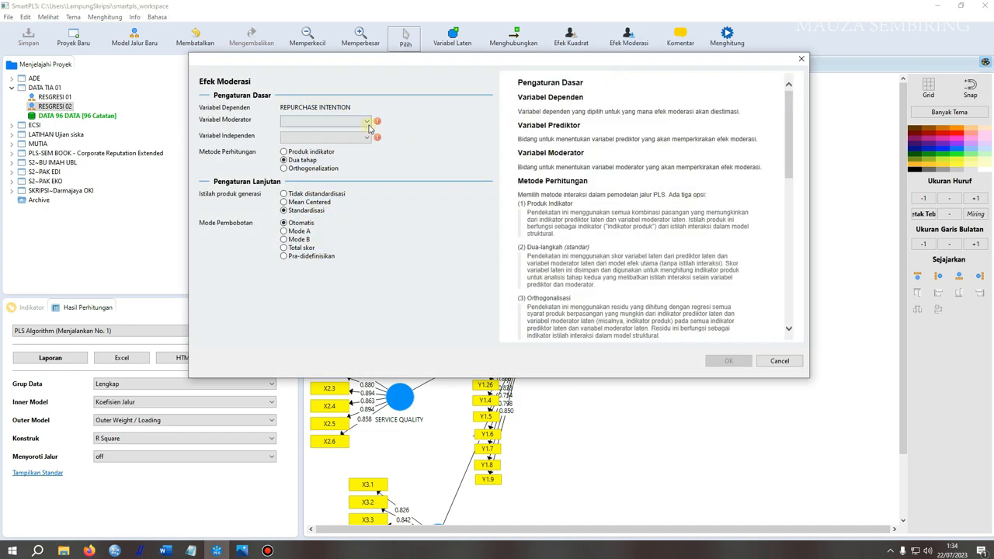
pyautogui.click(368, 125)
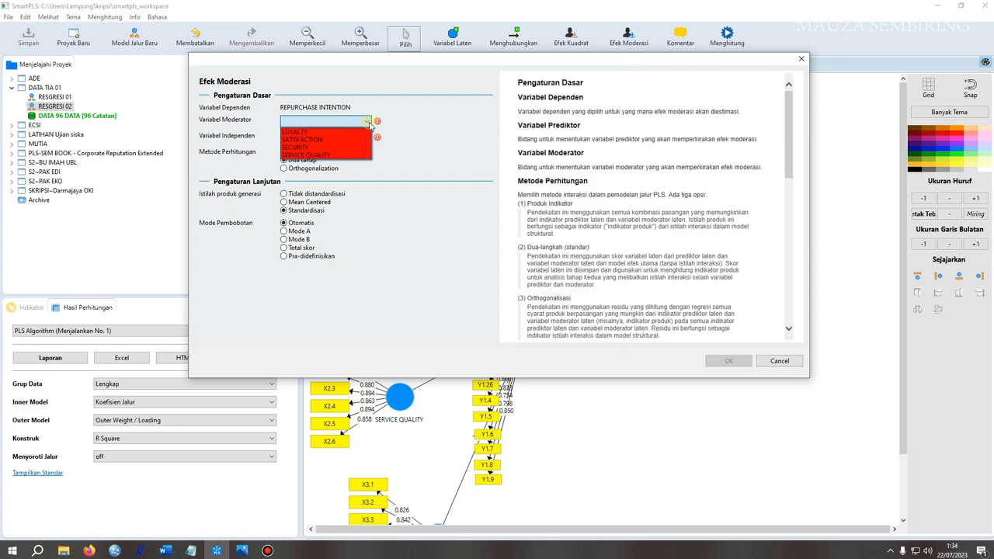
pyautogui.click(299, 132)
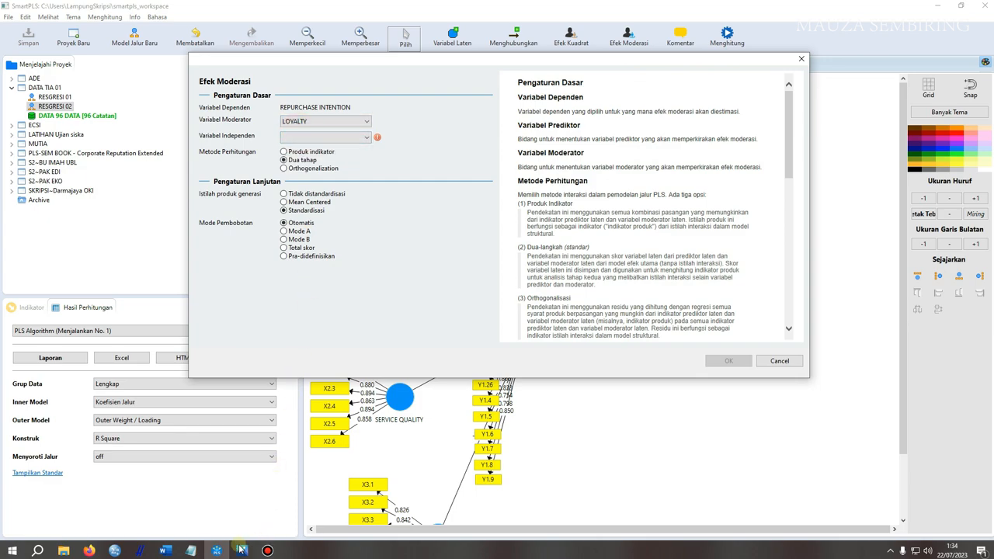
pyautogui.click(191, 551)
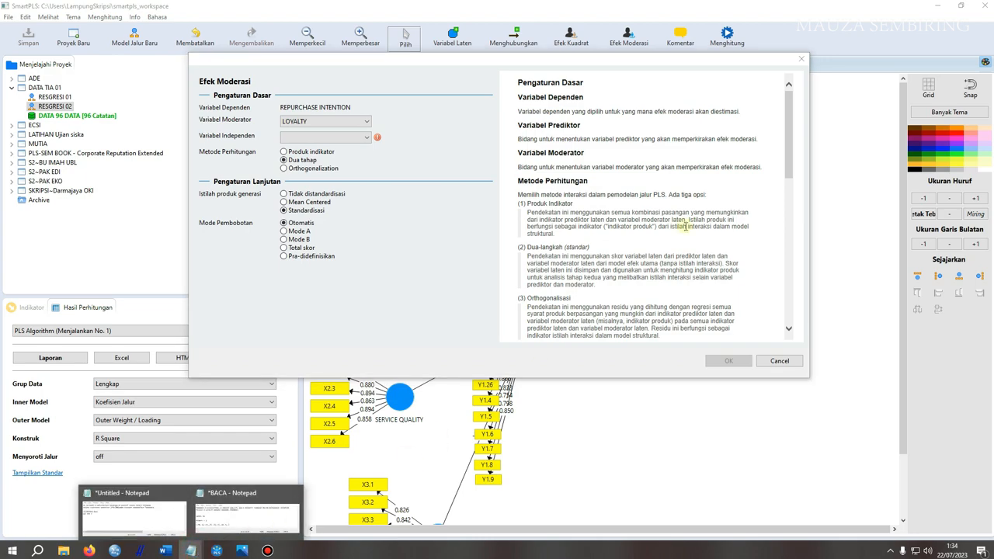
pyautogui.click(801, 59)
# Step: Add a moderating effect on REPURCHASE INTENTION with moderator LOYALTY and independent variable SATISFACTION, and place its node beside the dependent construct, below LOYALTY
pyautogui.click(960, 5)
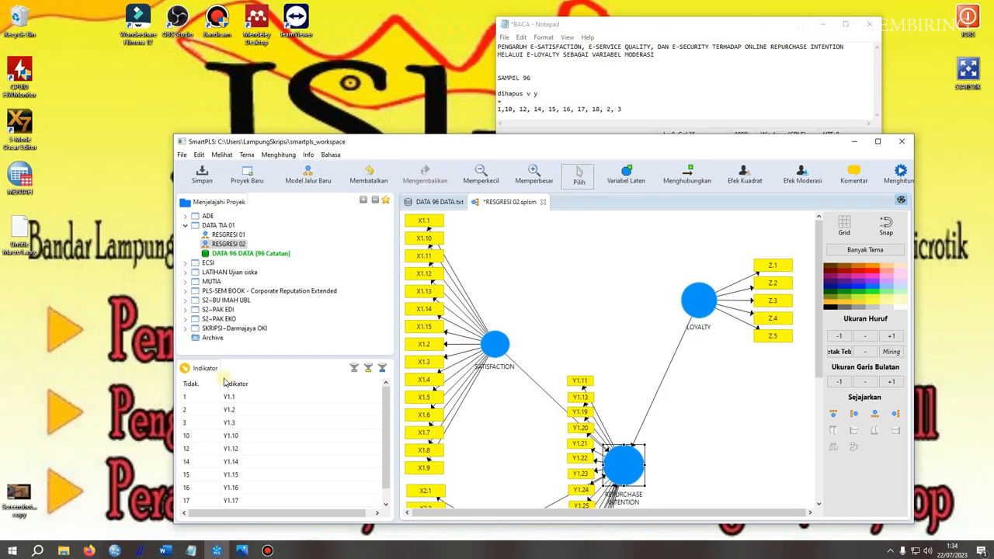
pyautogui.scroll(-3, 640, 455)
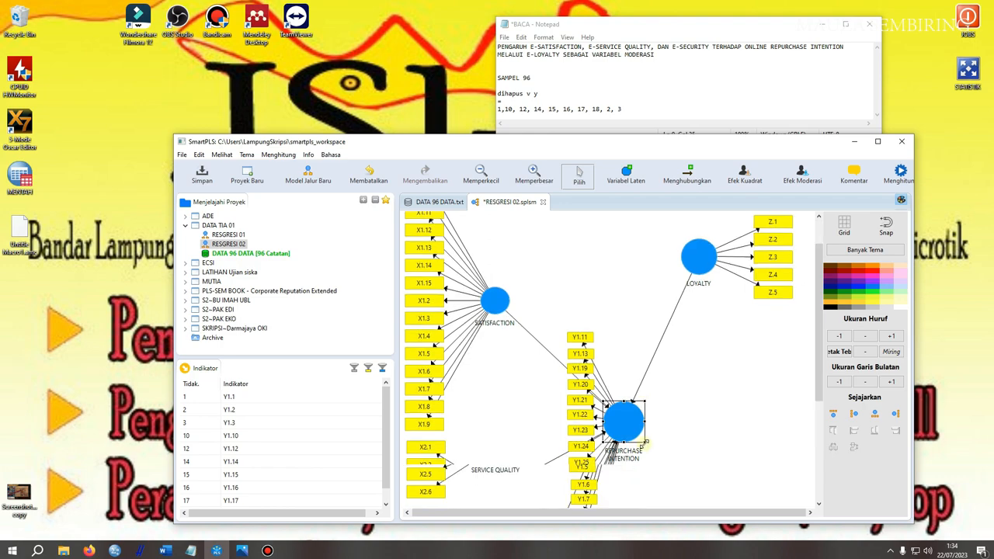
pyautogui.rightClick(626, 318)
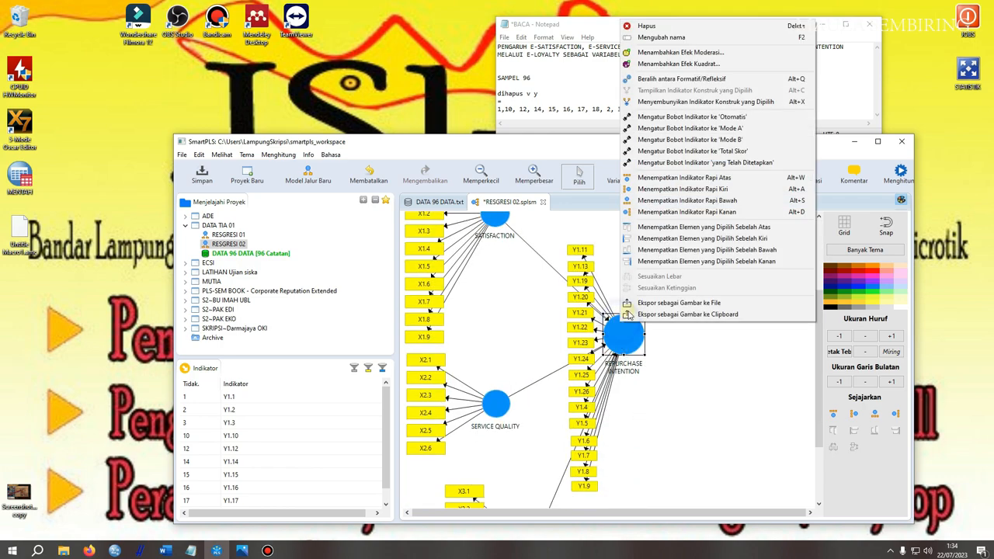
pyautogui.click(679, 52)
pyautogui.click(394, 182)
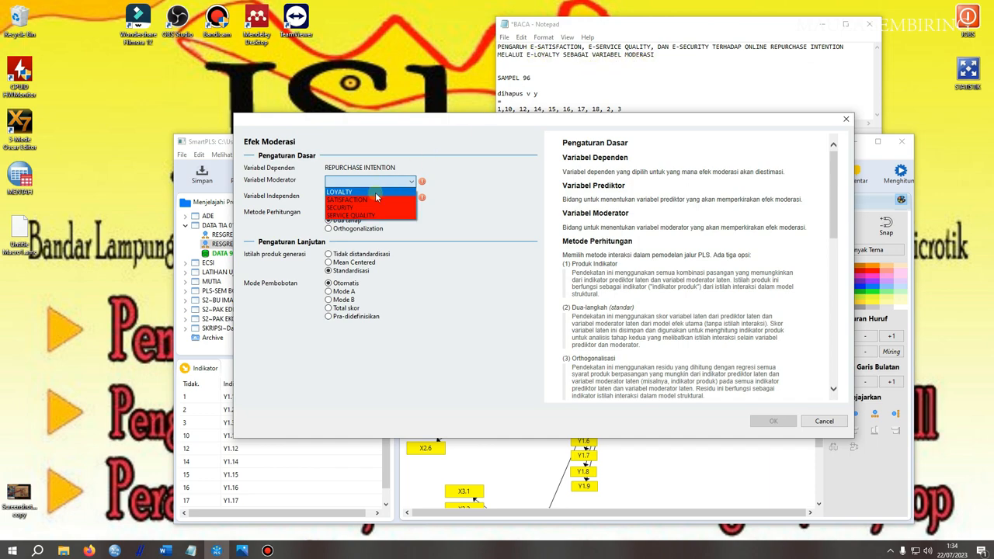
pyautogui.click(377, 191)
pyautogui.click(410, 198)
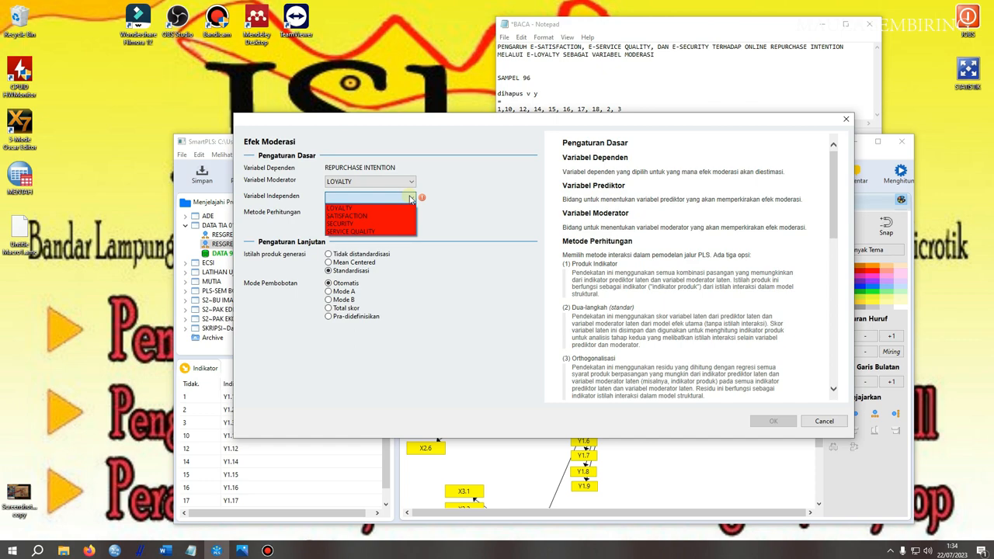
pyautogui.click(374, 216)
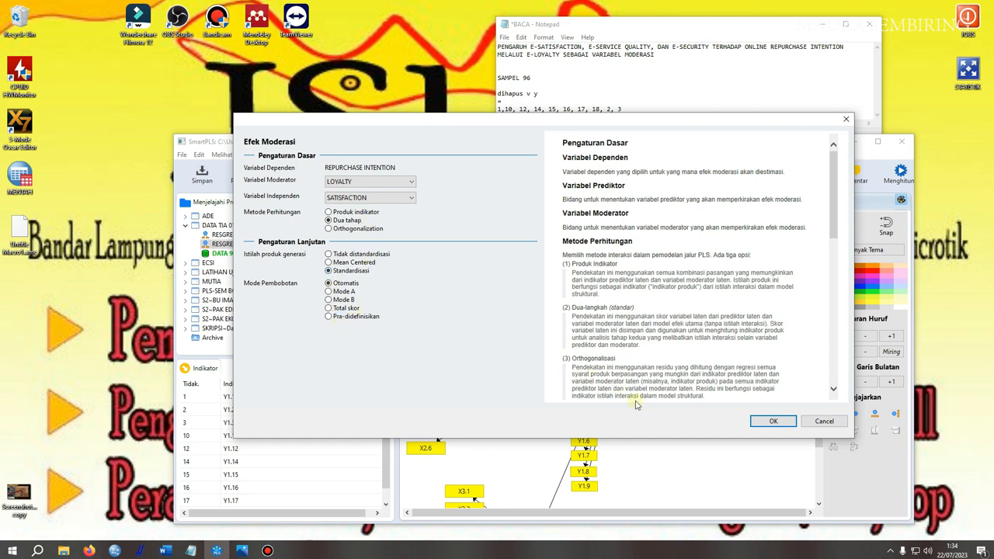
pyautogui.click(773, 422)
pyautogui.moveTo(603, 406); pyautogui.dragTo(710, 308)
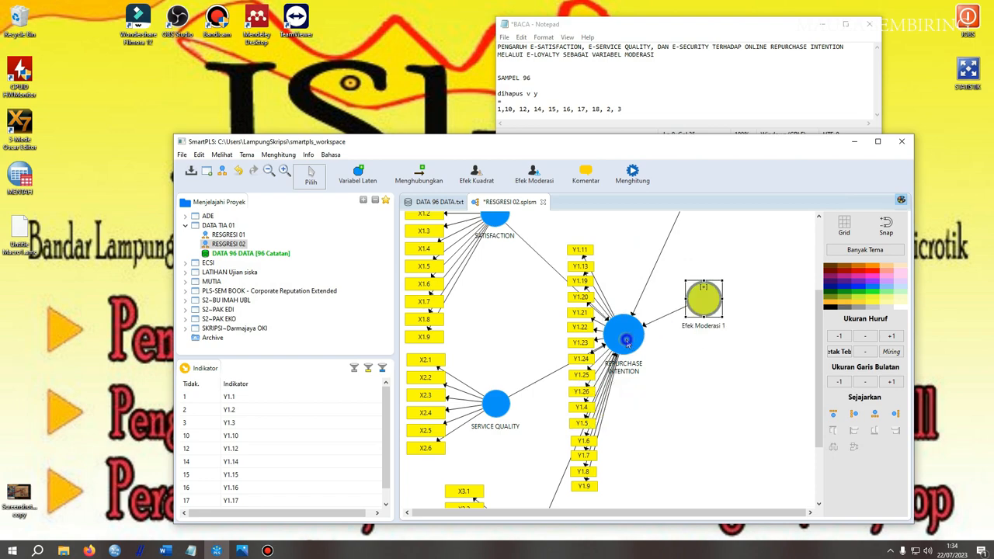
# Step: Add a second moderating effect on REPURCHASE INTENTION with moderator LOYALTY and independent variable SERVICE QUALITY, and place its node directly below the first one
pyautogui.rightClick(627, 340)
pyautogui.click(679, 72)
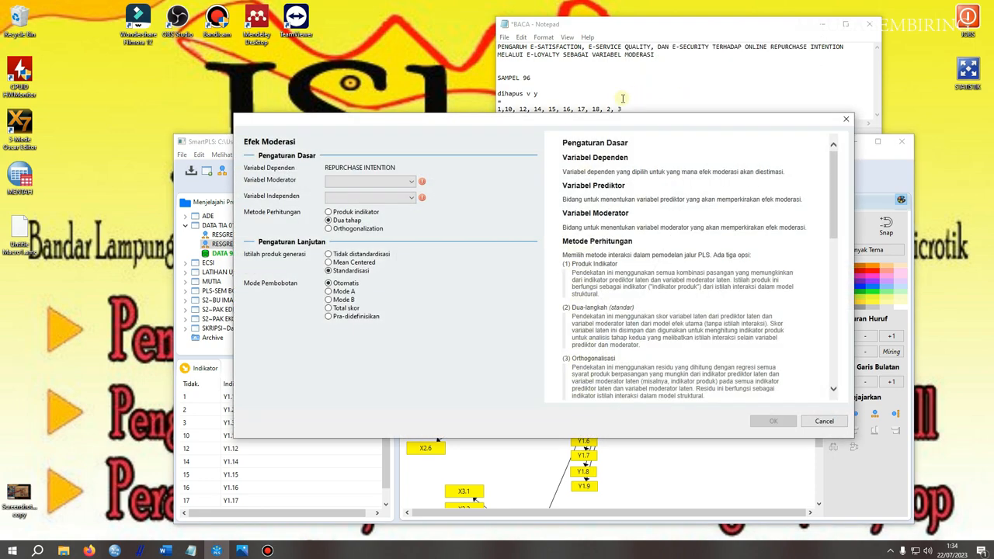
pyautogui.click(406, 185)
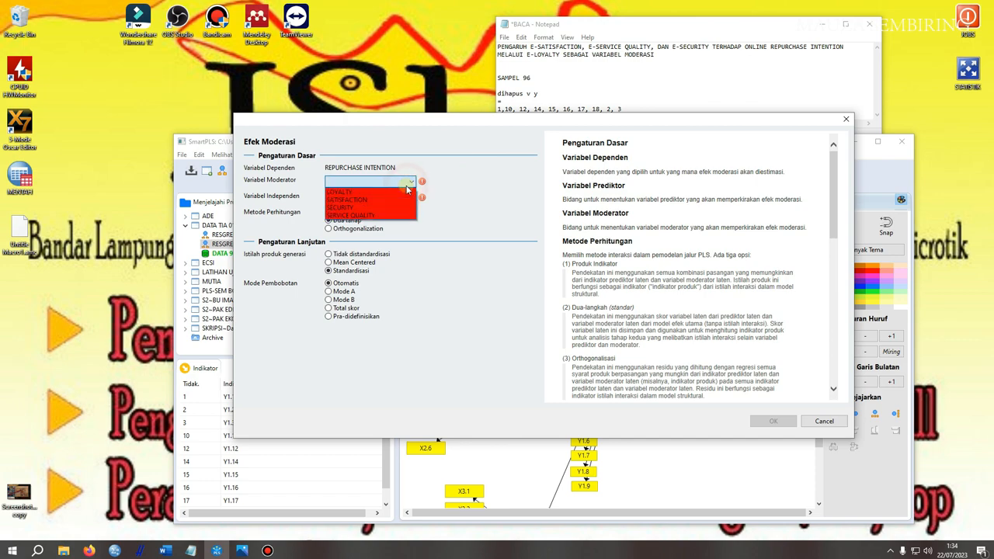
pyautogui.click(390, 191)
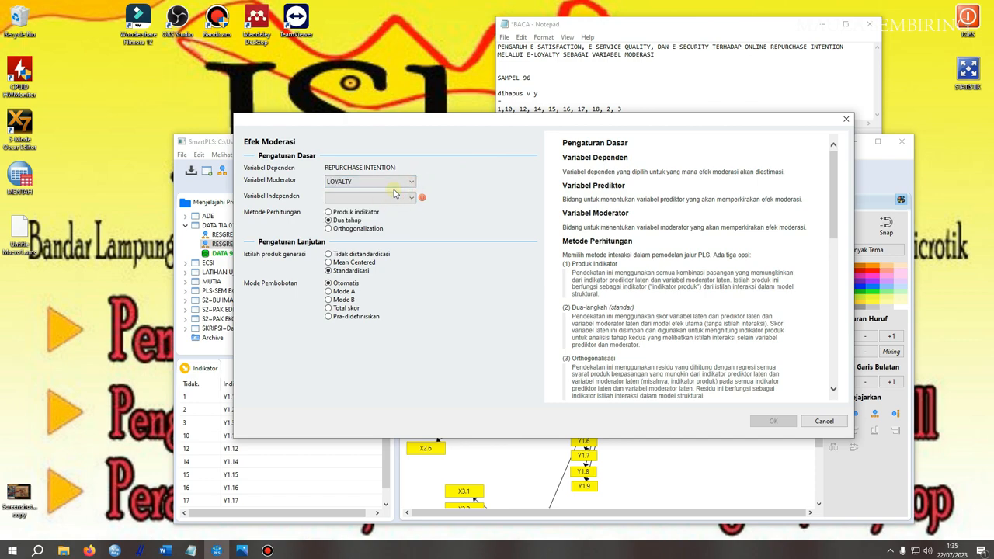
pyautogui.click(414, 197)
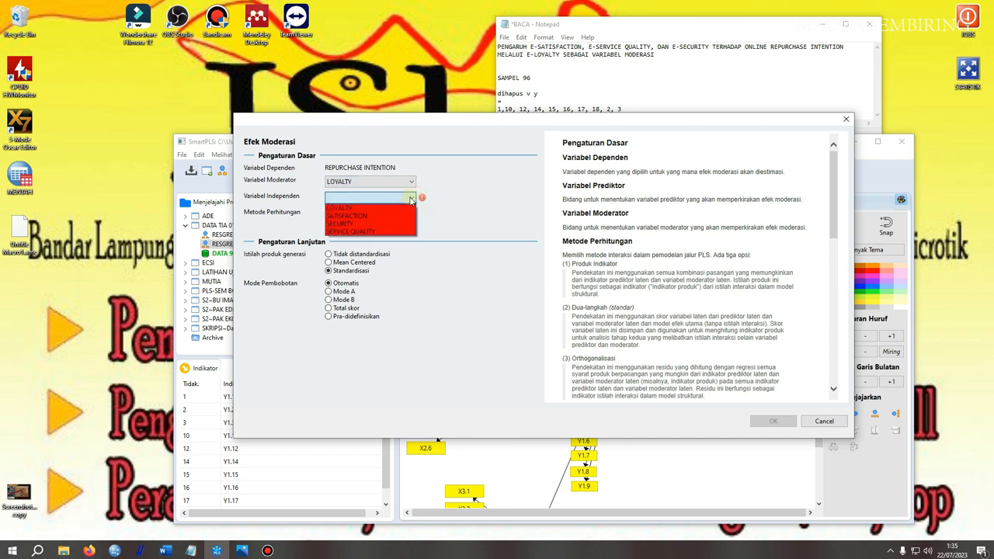
pyautogui.click(376, 231)
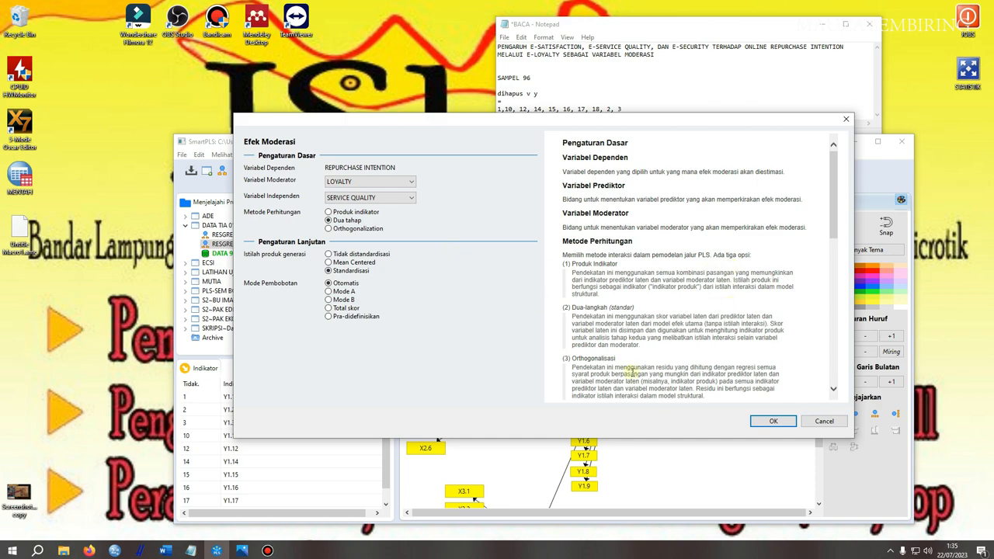
pyautogui.click(776, 423)
pyautogui.moveTo(567, 431); pyautogui.dragTo(699, 386)
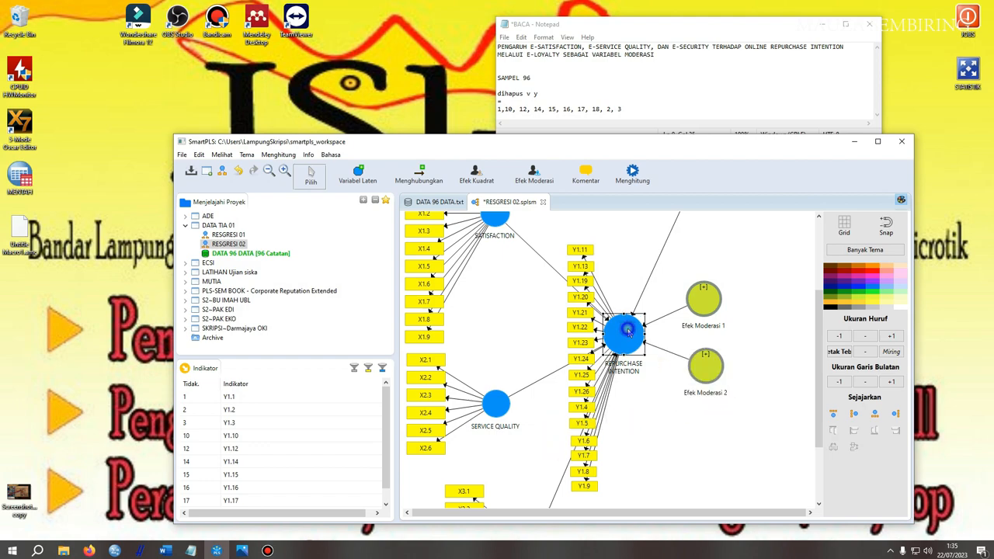
# Step: Add a third moderating effect on REPURCHASE INTENTION with moderator LOYALTY and independent variable SECURITY, and place its node below the second one
pyautogui.rightClick(623, 332)
pyautogui.click(670, 60)
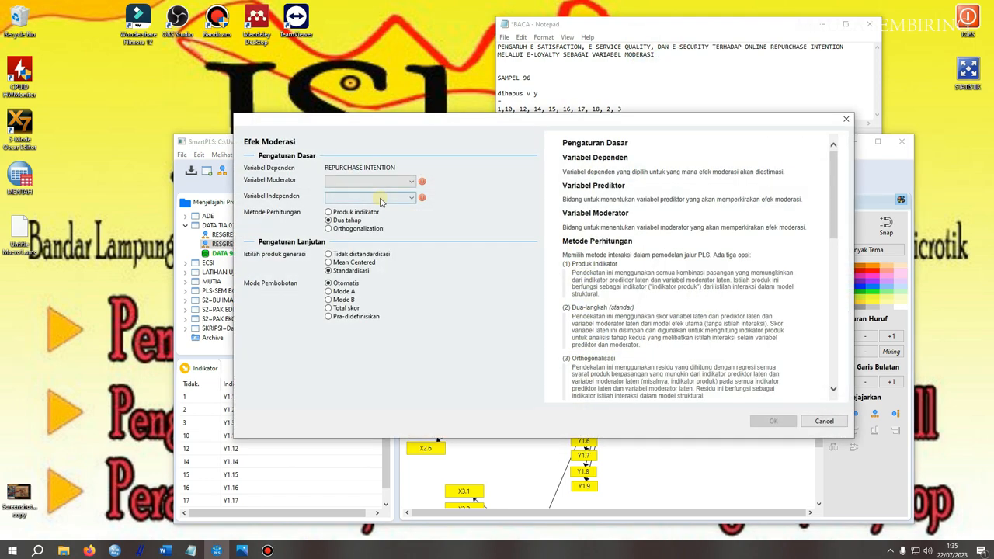
pyautogui.click(387, 181)
pyautogui.click(387, 192)
pyautogui.click(387, 197)
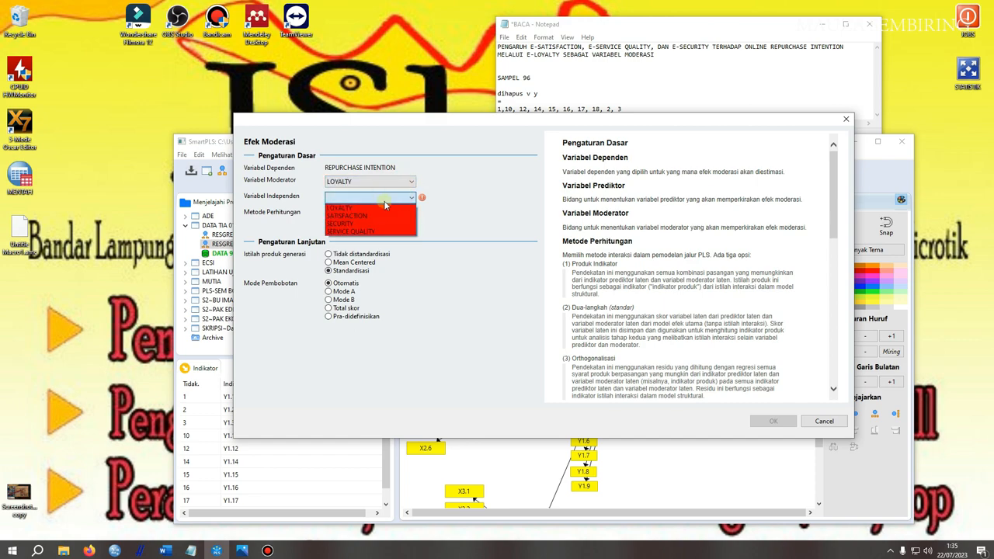
pyautogui.click(369, 223)
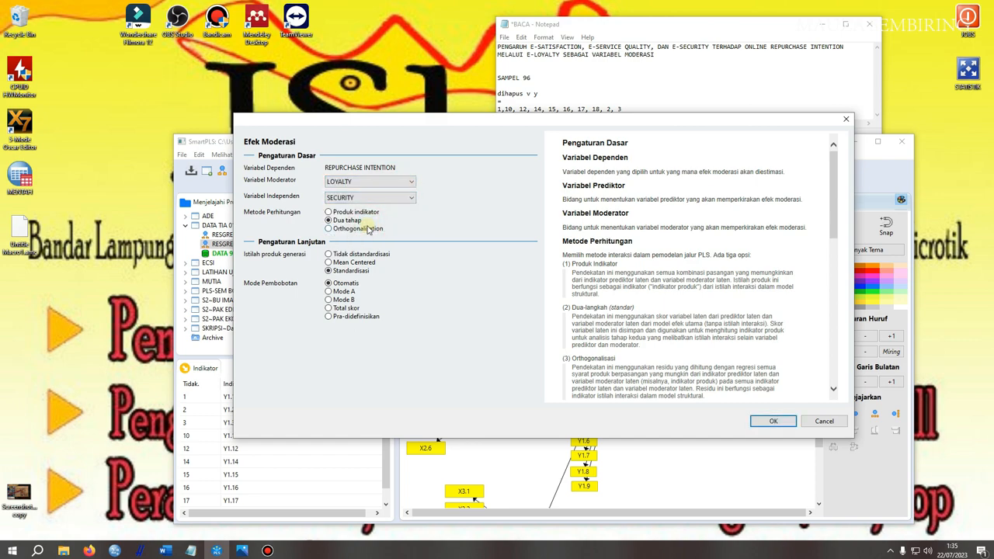
pyautogui.click(773, 419)
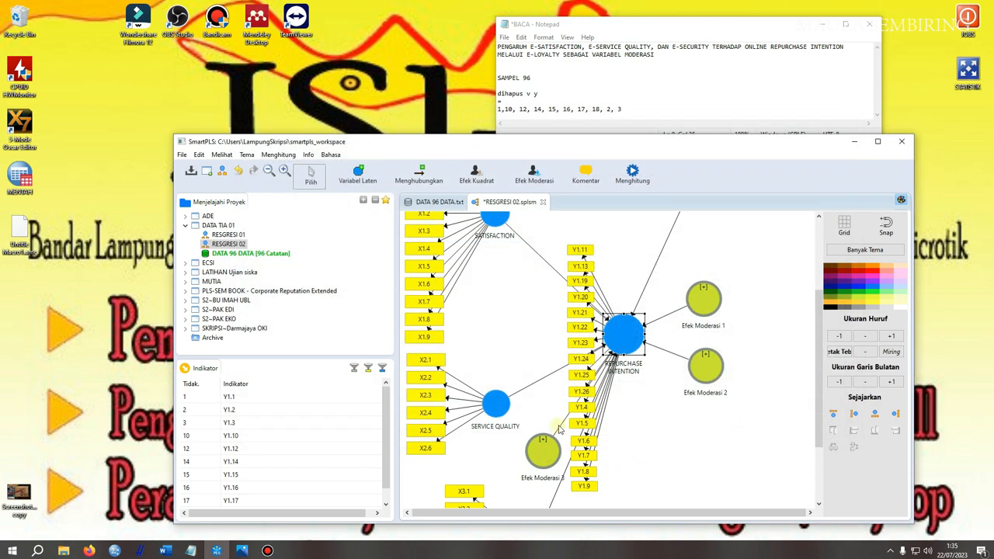
pyautogui.click(545, 449)
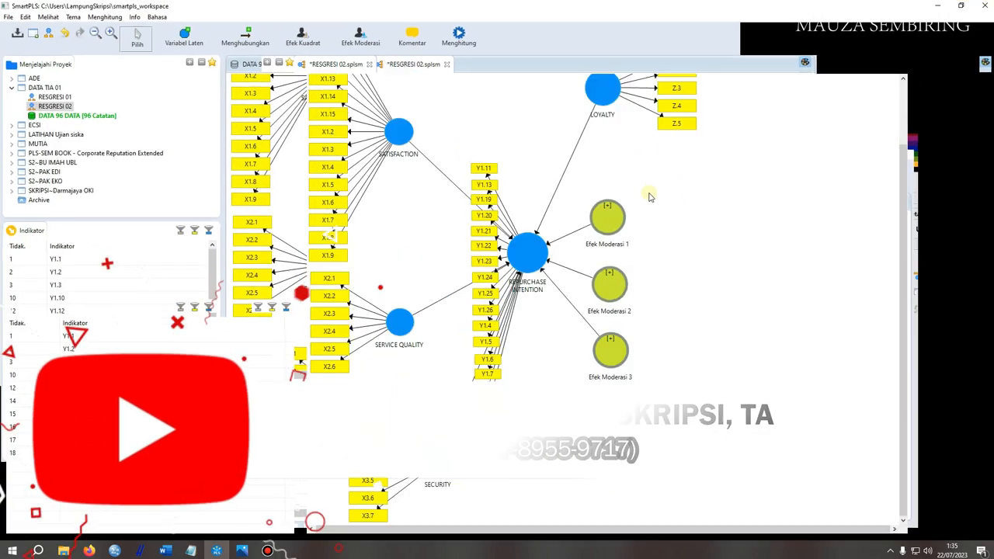
# Step: Export the model diagram with the three moderating effects to a PNG image file named MODERASI
pyautogui.scroll(2, 635, 201)
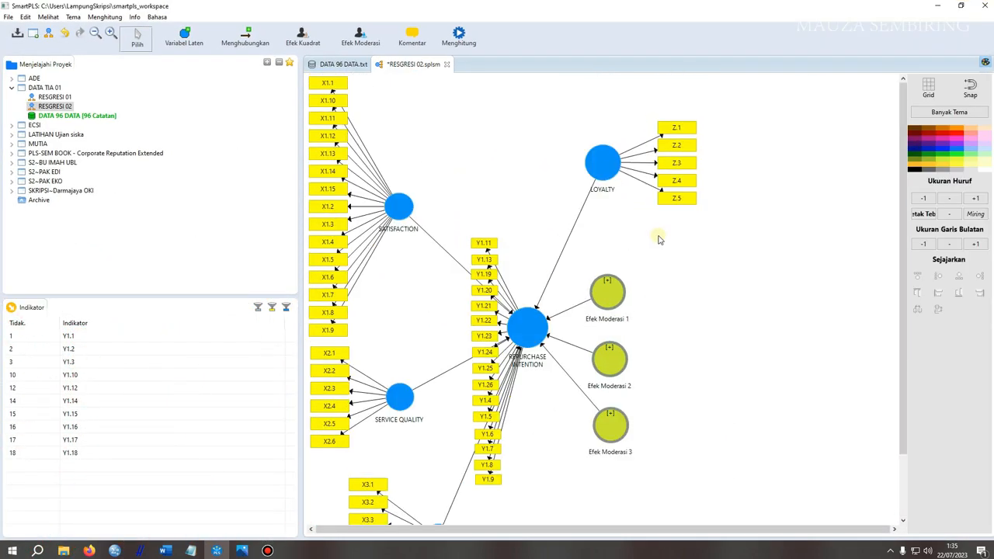
pyautogui.rightClick(659, 240)
pyautogui.click(727, 518)
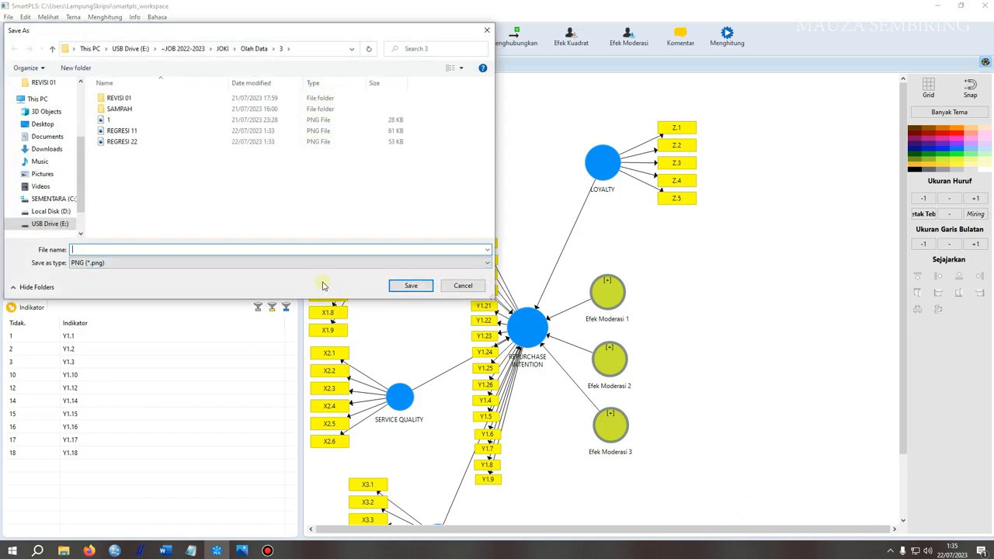
pyautogui.write('MODERASI')
pyautogui.press('Return')
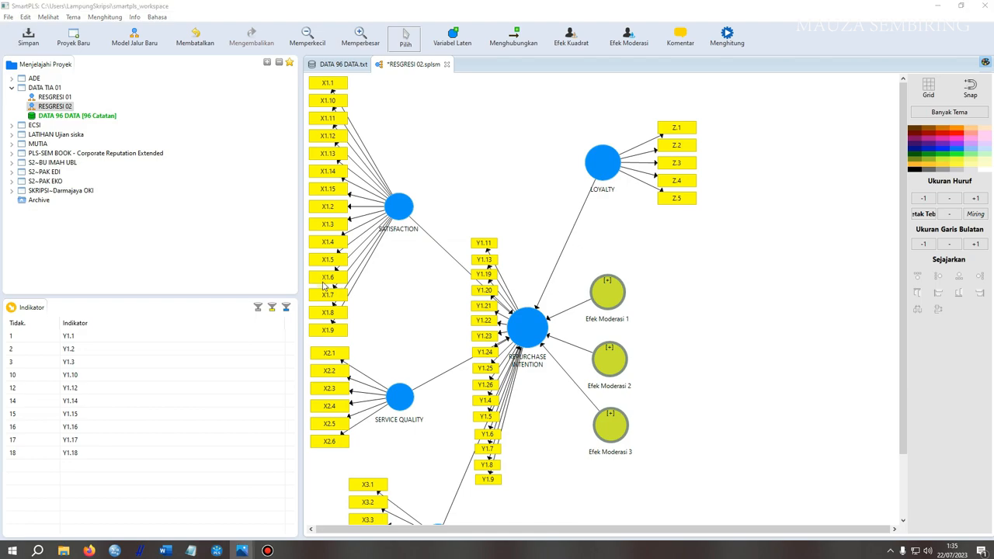
# Step: Run the PLS Algorithm on the moderated RESGRESI 02 model with the preset settings and open the full report
pyautogui.scroll(-2, 361, 390)
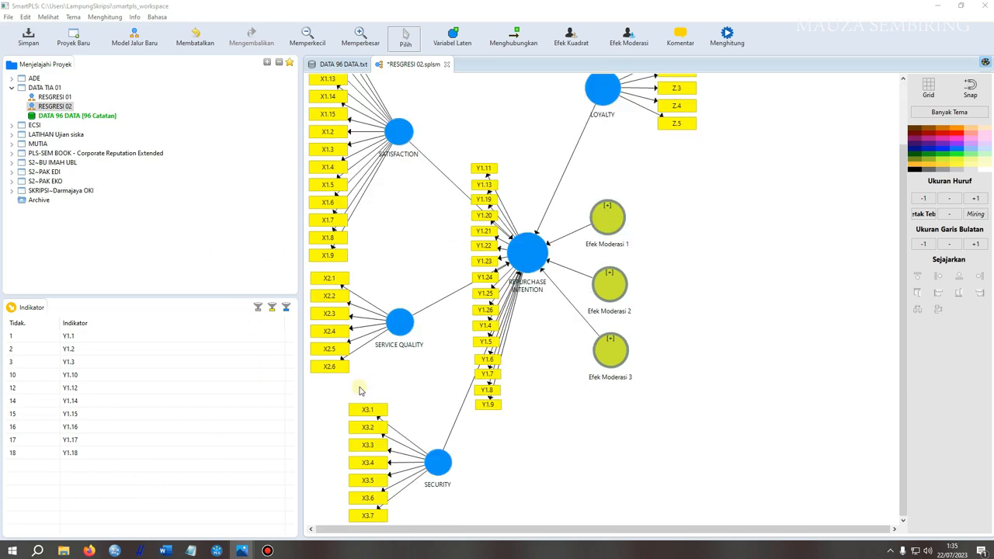
pyautogui.scroll(2, 362, 391)
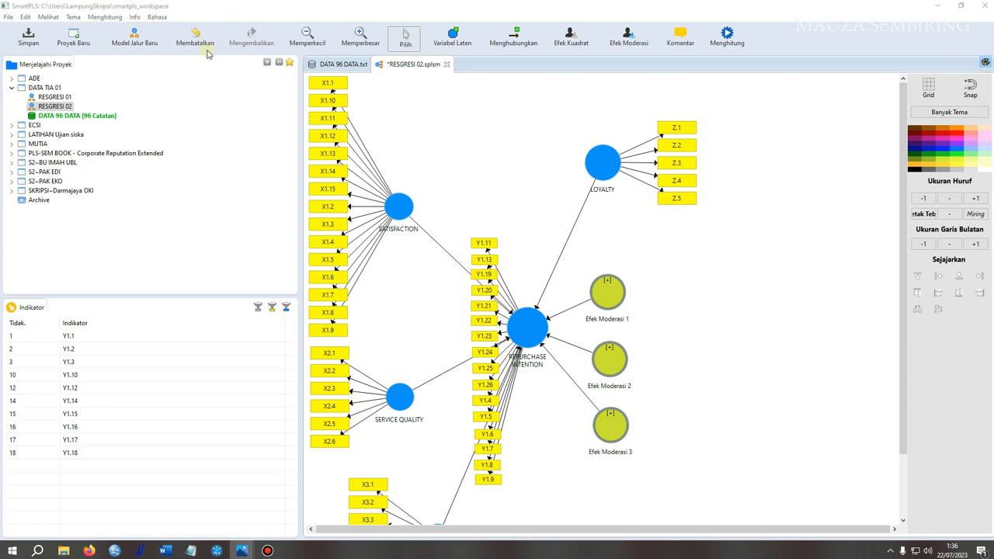
pyautogui.click(101, 19)
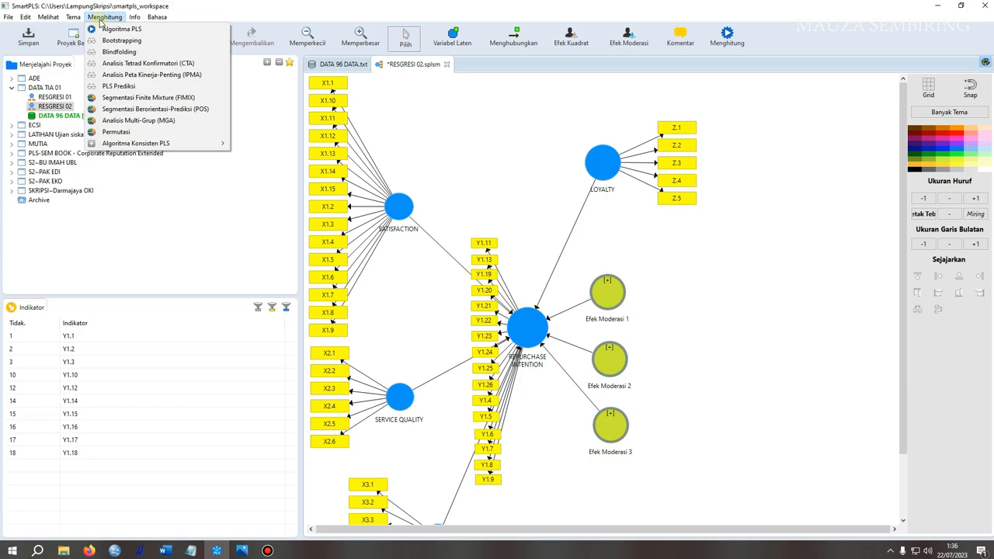
pyautogui.click(116, 30)
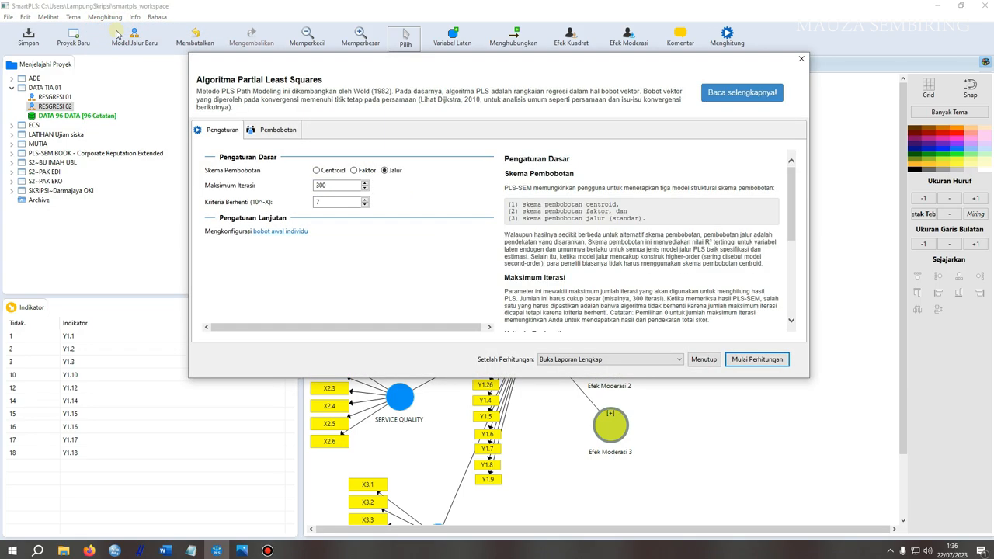
pyautogui.click(768, 358)
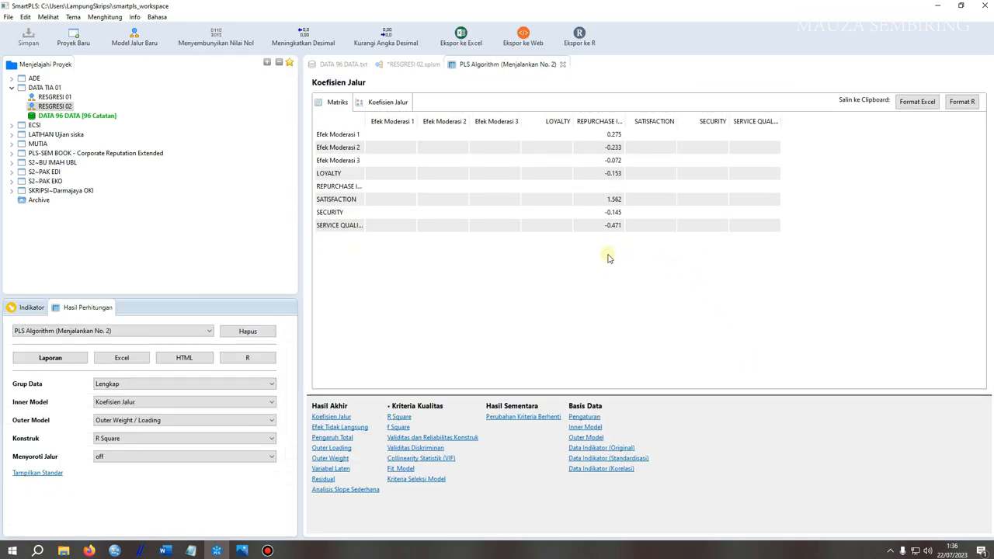
# Step: Run Bootstrapping on the moderated RESGRESI 02 model with the preset 500 subsamples and widen the path name column in the full report
pyautogui.click(419, 65)
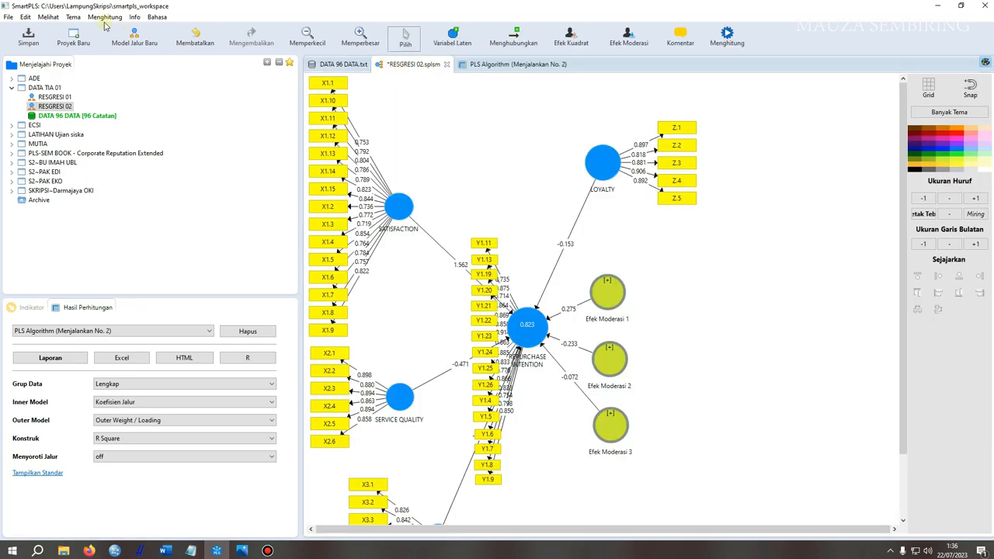
pyautogui.click(104, 17)
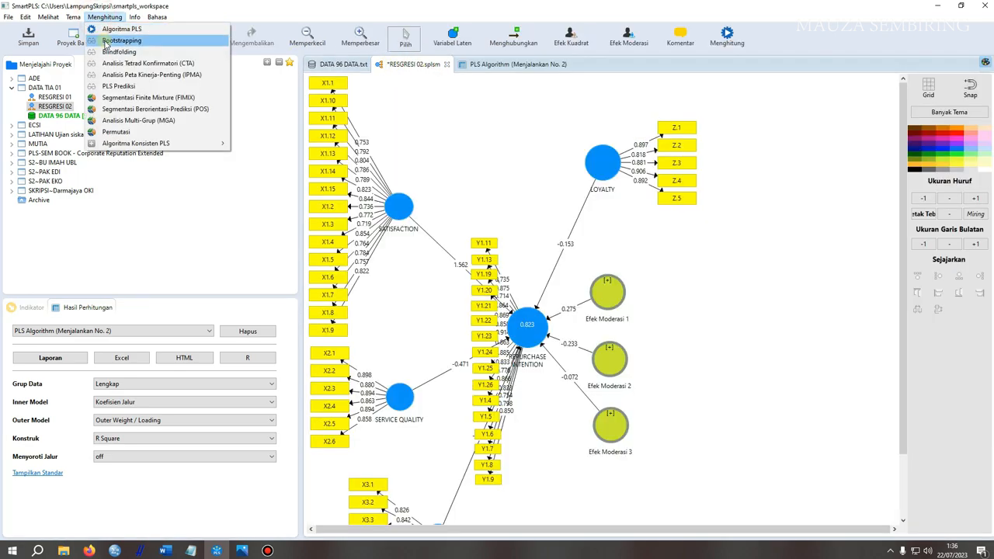
pyautogui.click(106, 41)
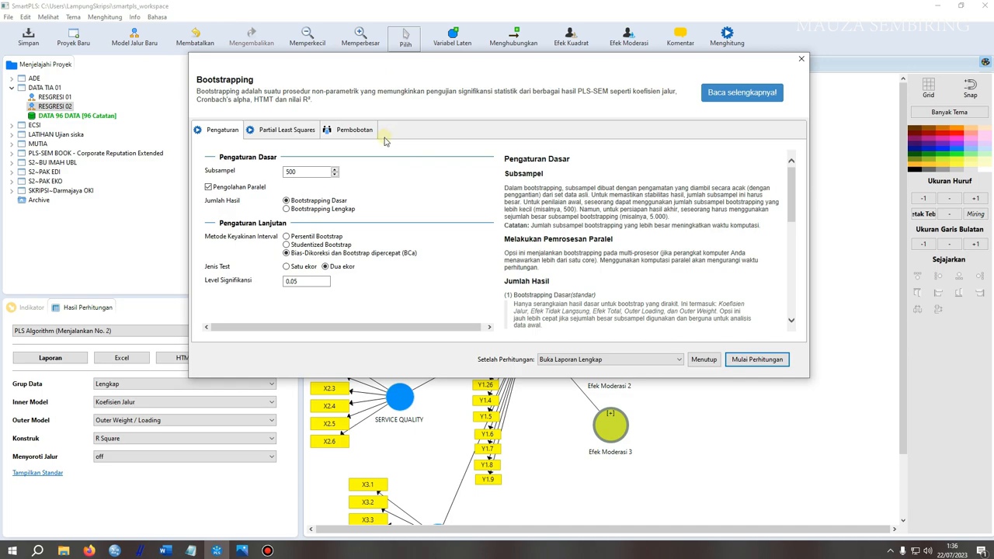
pyautogui.click(761, 361)
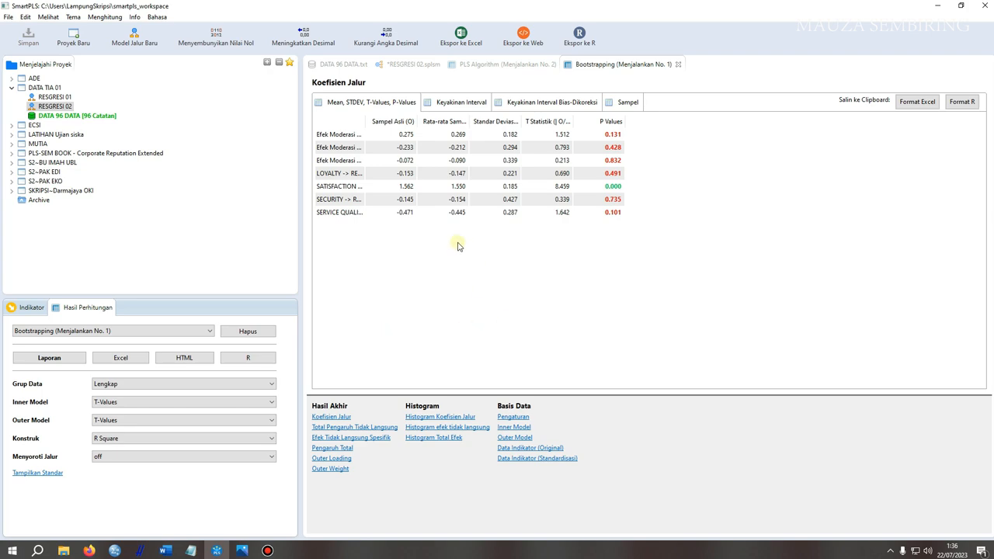
pyautogui.moveTo(364, 121); pyautogui.dragTo(444, 125)
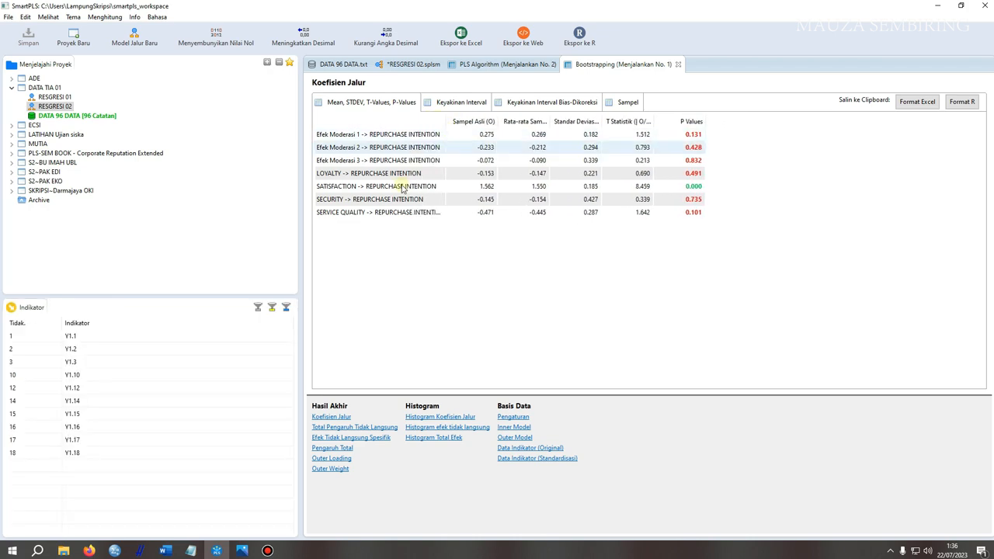
# Step: Check the research title in the BACA notes in Notepad, and return to the Bootstrapping report in SmartPLS
pyautogui.moveTo(215, 551)
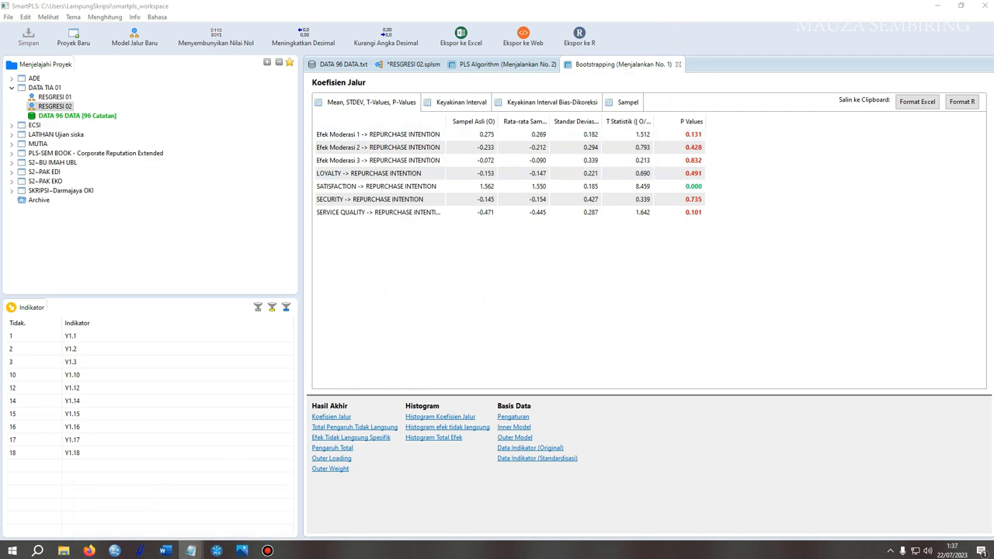
pyautogui.hotkey('alt', 'Tab')
pyautogui.moveTo(626, 202); pyautogui.dragTo(713, 203)
pyautogui.click(915, 199)
pyautogui.click(200, 550)
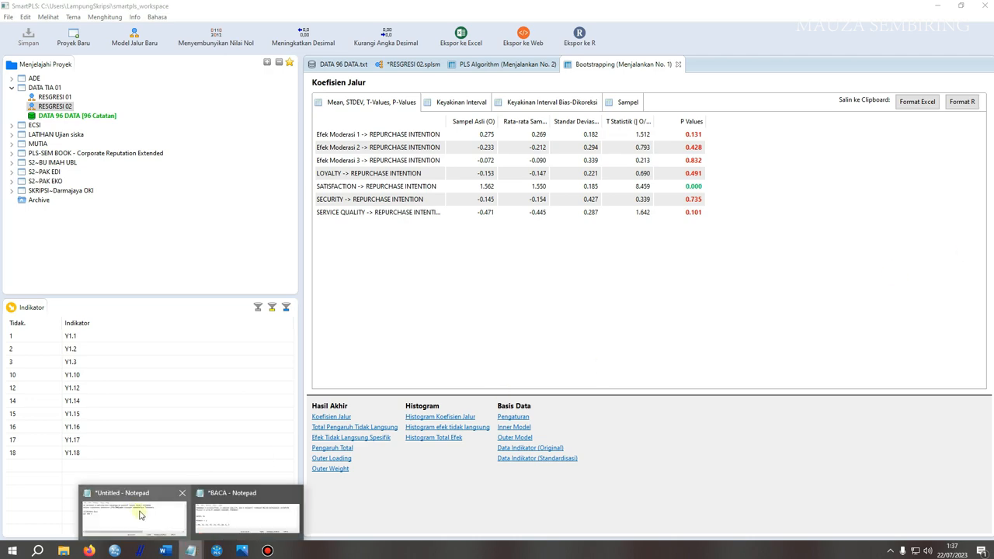
pyautogui.click(253, 516)
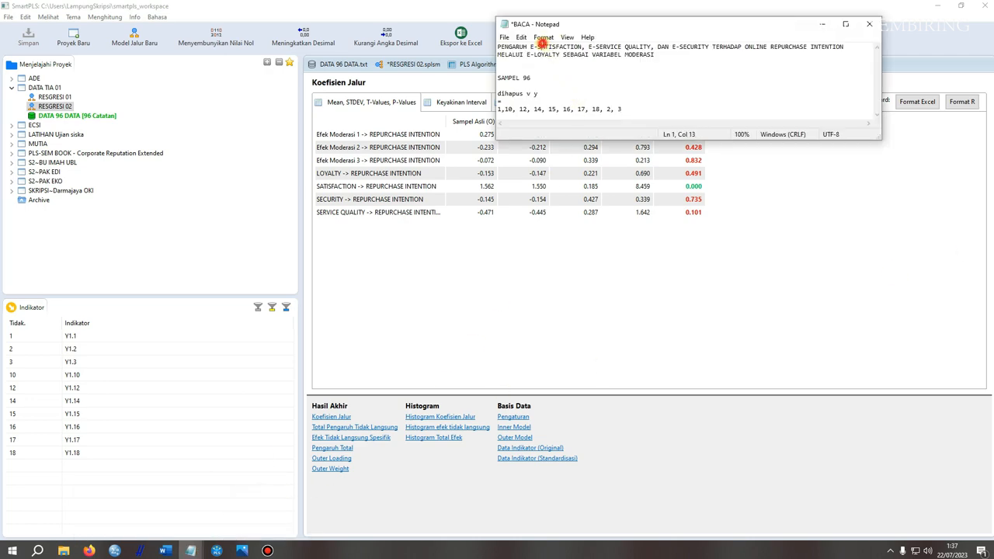
pyautogui.moveTo(541, 47); pyautogui.dragTo(568, 39)
pyautogui.click(603, 273)
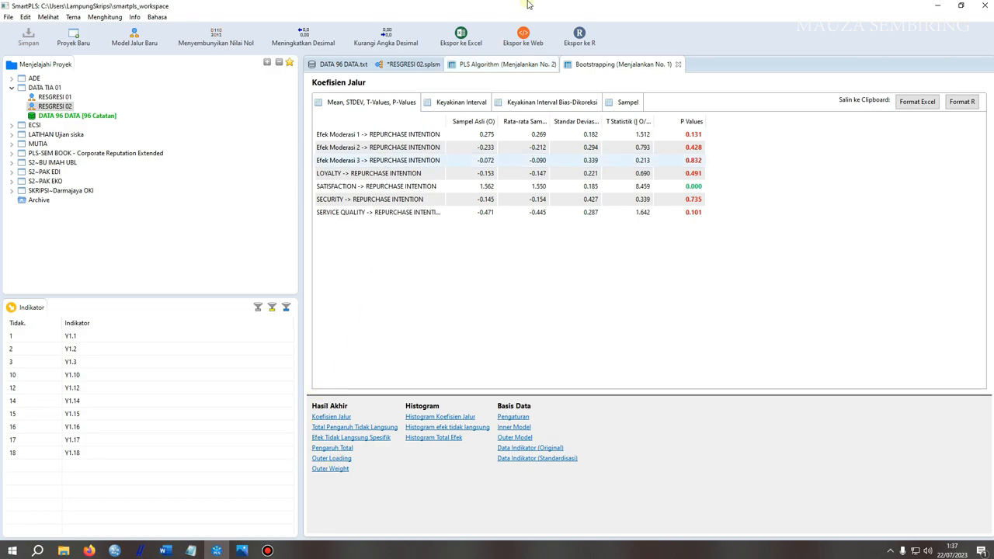
# Step: Review the Bootstrapping T-values of the three moderating effects on the RESGRESI 02 model diagram
pyautogui.click(514, 64)
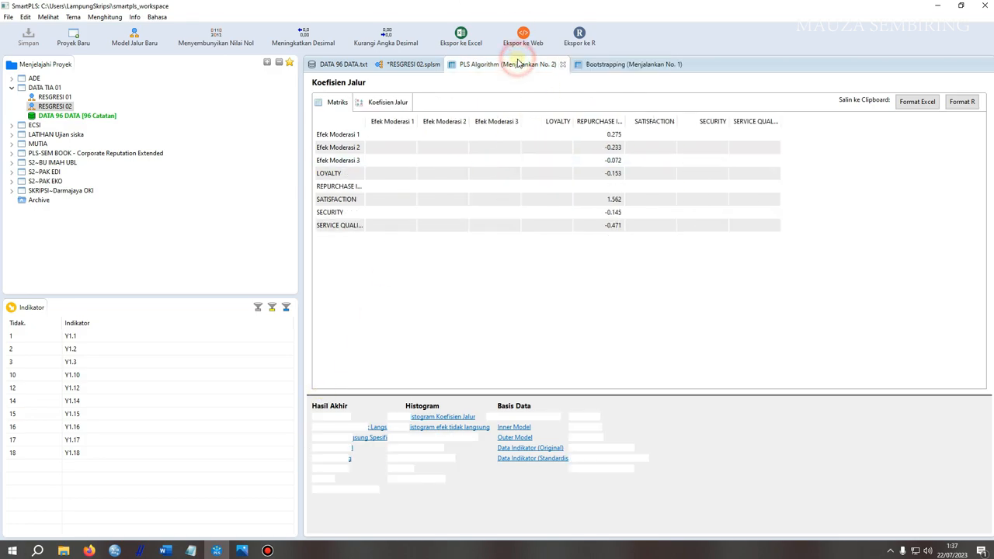
pyautogui.click(422, 65)
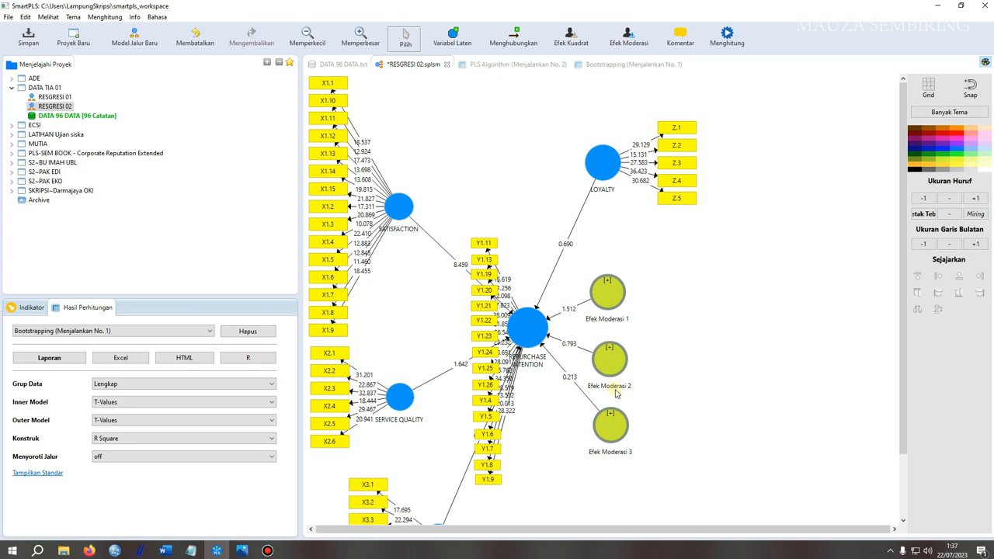
pyautogui.moveTo(611, 377)
# Step: Examine the construct reliability and validity table and all outer loadings in the PLS Algorithm report
pyautogui.click(528, 65)
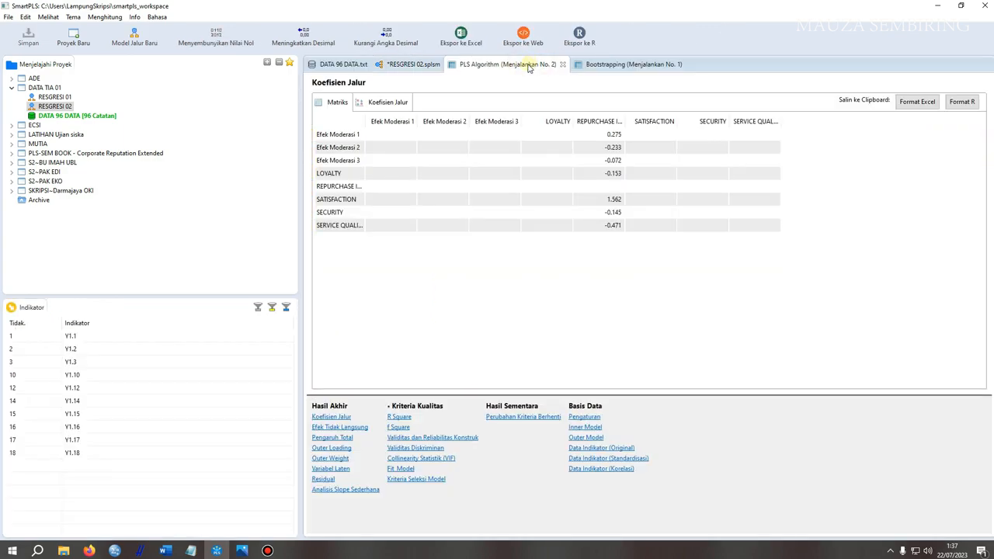
pyautogui.click(432, 439)
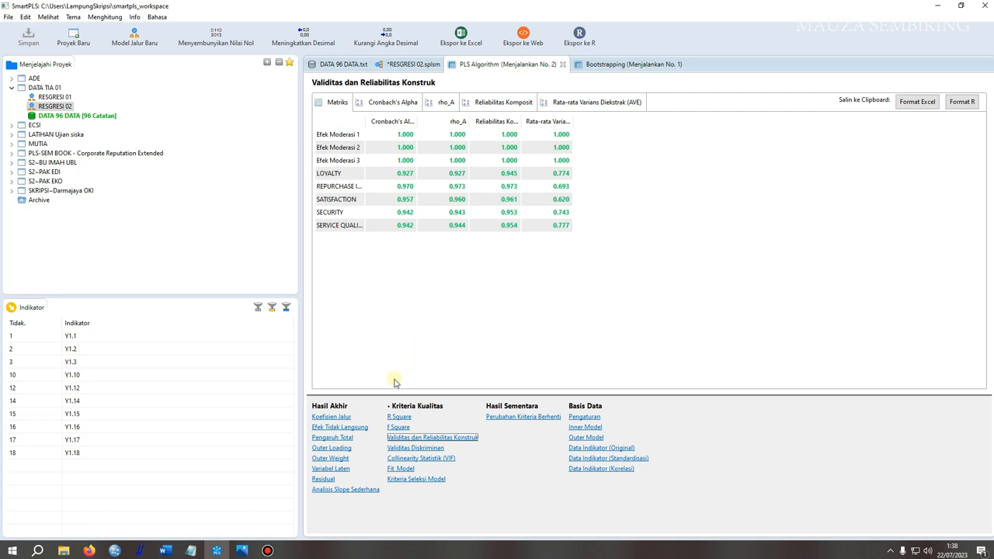
pyautogui.click(341, 449)
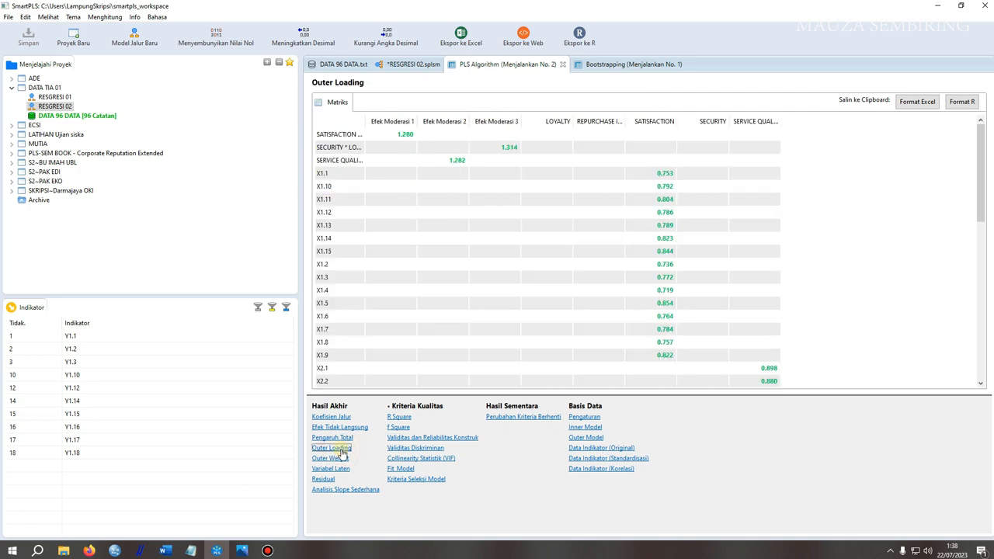
pyautogui.scroll(-3, 634, 308)
pyautogui.scroll(-6, 633, 308)
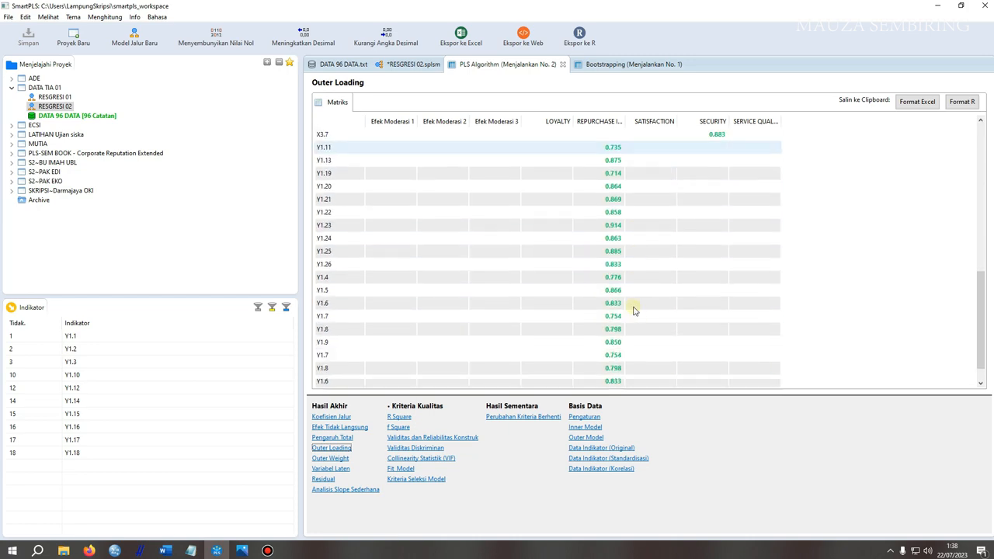
pyautogui.scroll(10, 628, 186)
pyautogui.scroll(2, 592, 220)
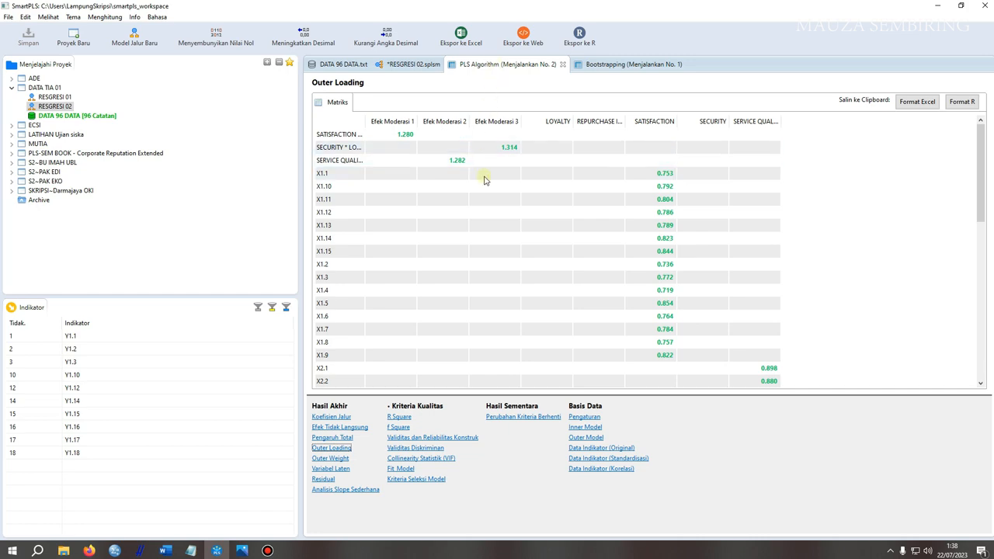
pyautogui.scroll(-7, 473, 195)
pyautogui.scroll(-4, 473, 195)
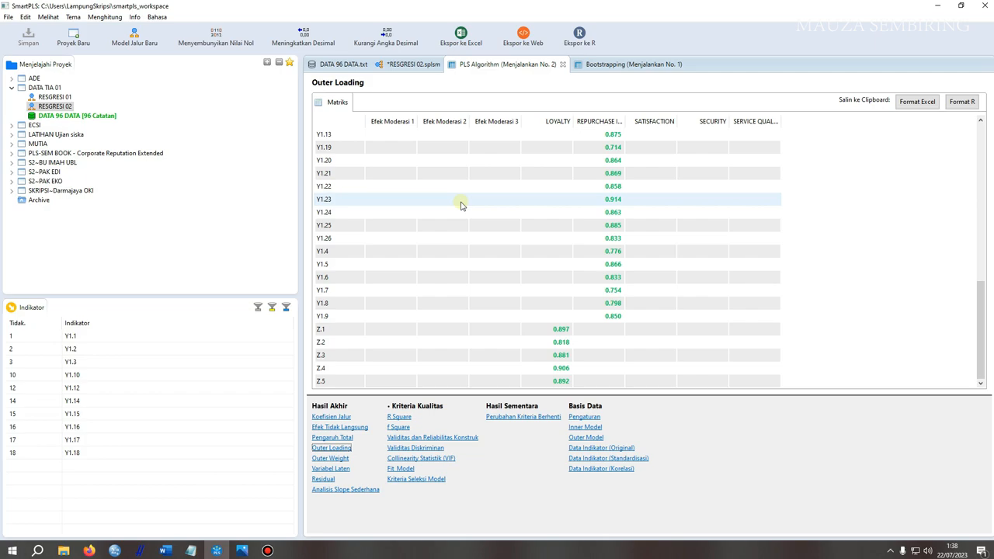
# Step: Compare the PLS Algorithm and Bootstrapping reports, ending on the Bootstrapping path coefficients with their T statistics and P values
pyautogui.click(619, 65)
pyautogui.click(397, 65)
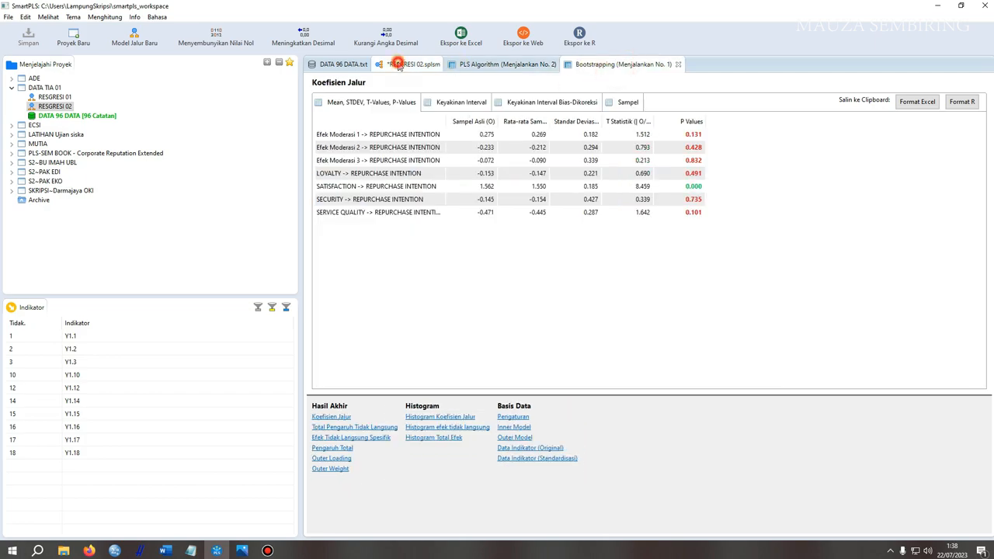
pyautogui.click(506, 65)
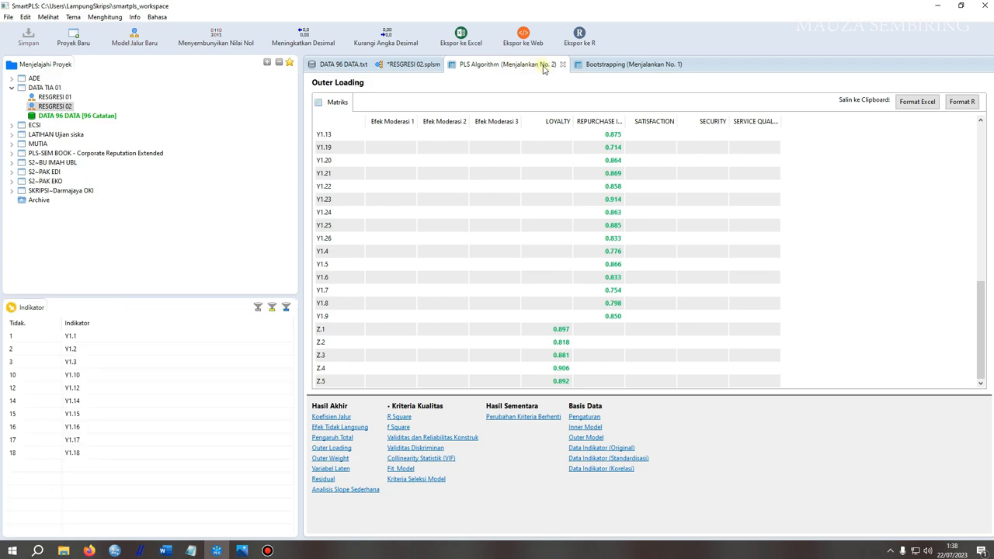
pyautogui.click(637, 64)
pyautogui.click(518, 64)
pyautogui.click(630, 63)
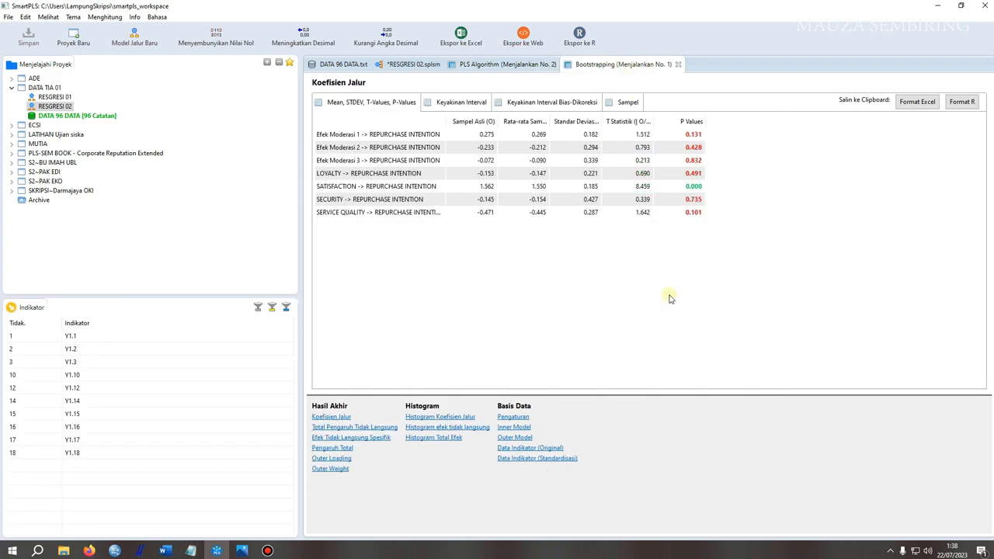
pyautogui.click(325, 417)
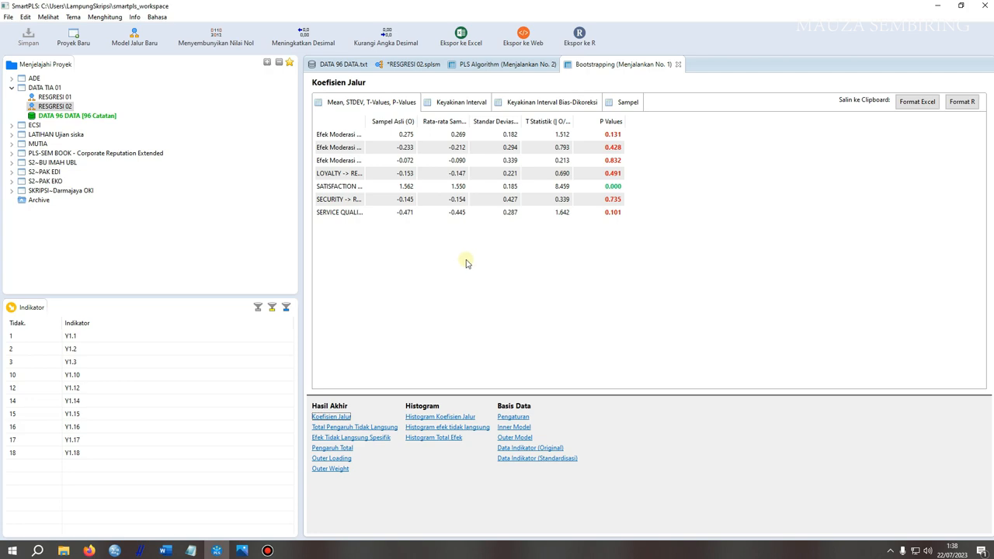
pyautogui.click(267, 550)
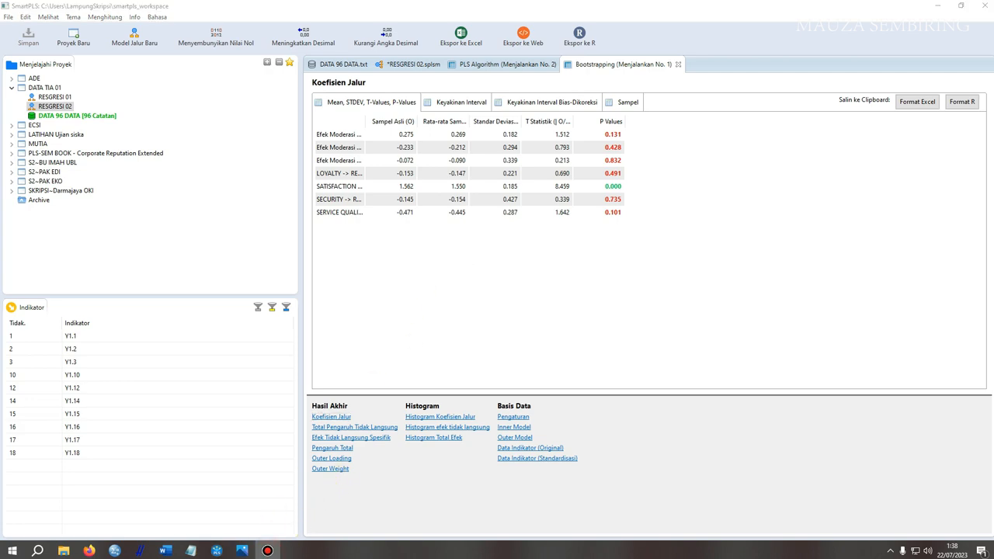